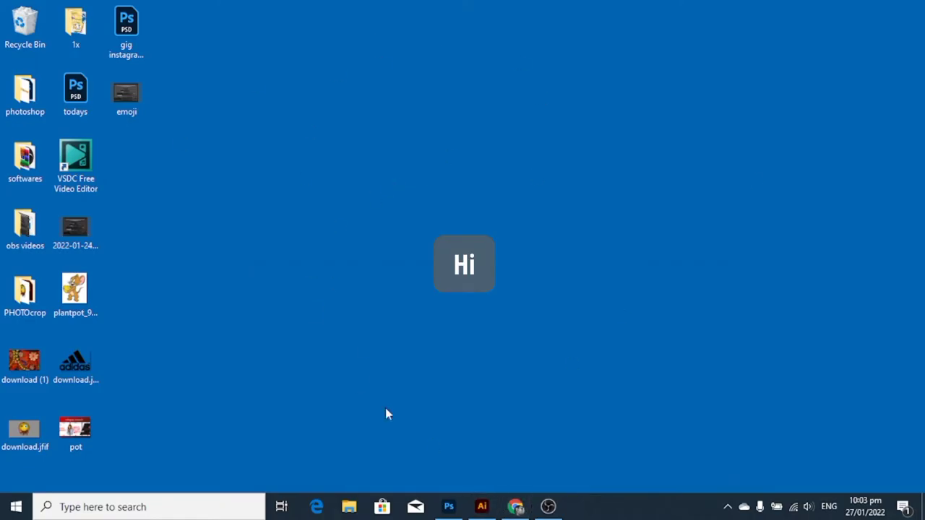
- Launch Illustrator and return to the Untitled-1 adidas document, dismissing the new-document settings
click(482, 506)
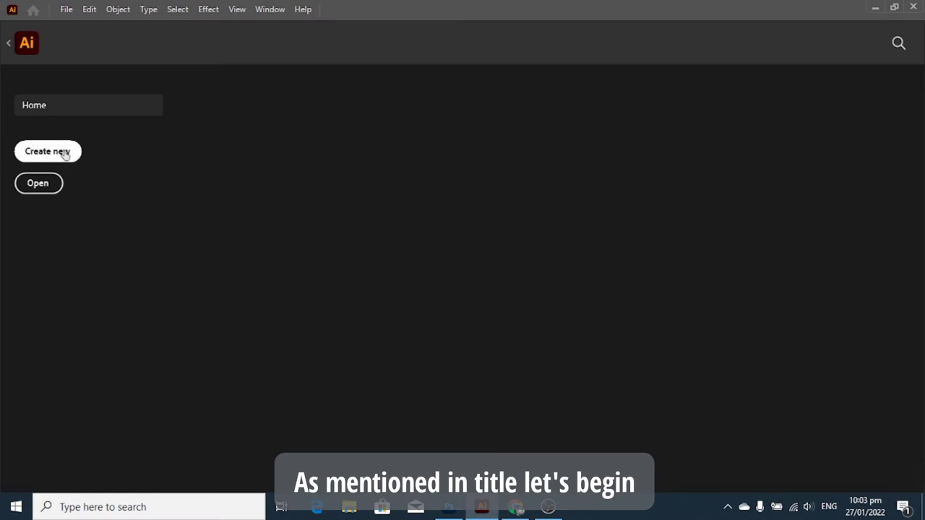
click(40, 152)
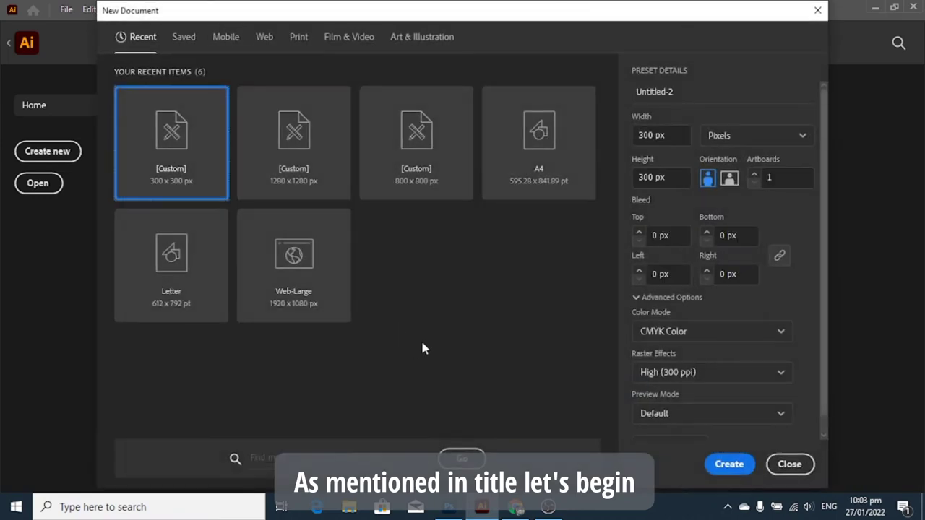
click(790, 465)
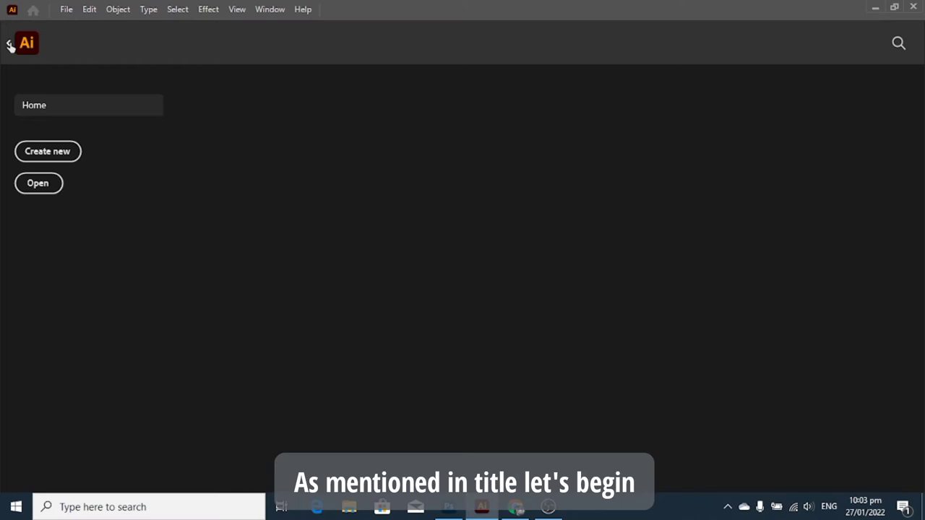
click(9, 44)
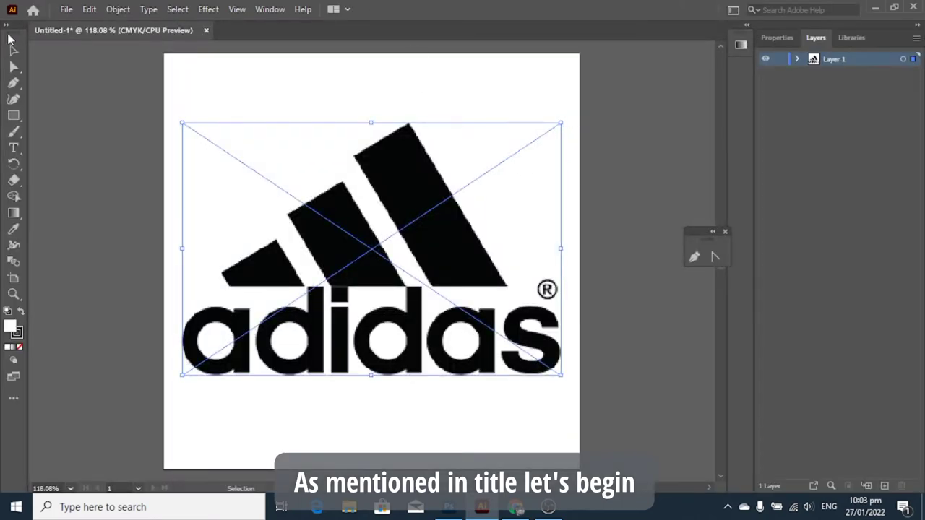
- Add an empty Layer 2 and lock Layer 1, which holds the adidas logo
click(884, 486)
click(778, 73)
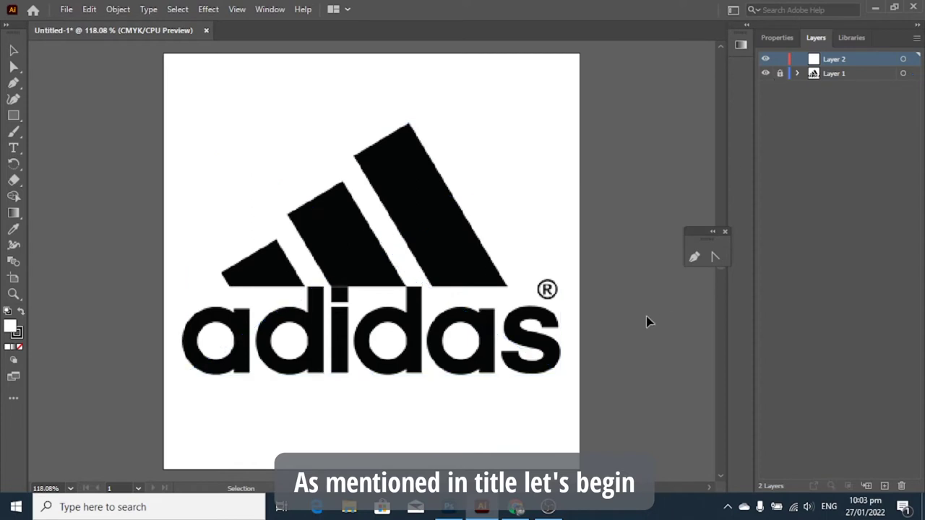
drag(701, 230, 646, 314)
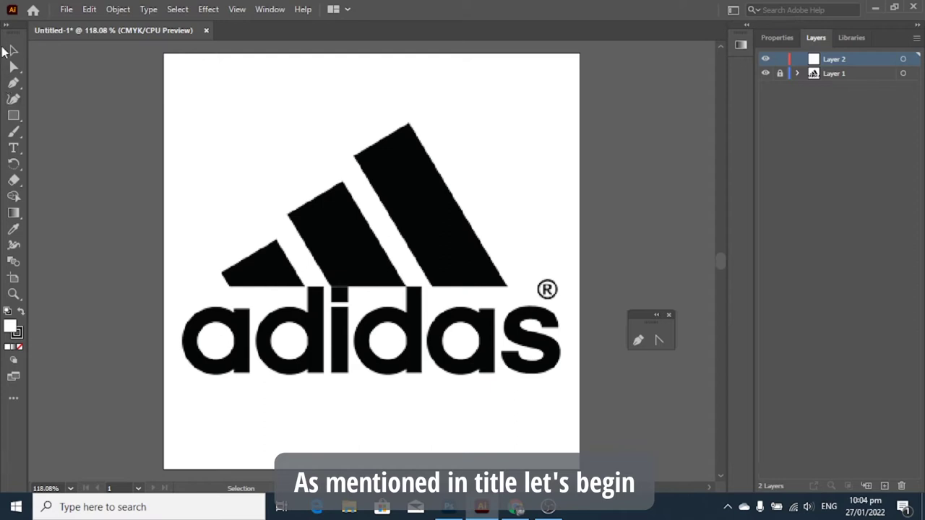
click(10, 49)
- Trace the small left stripe as a closed three-point Pen path
click(14, 84)
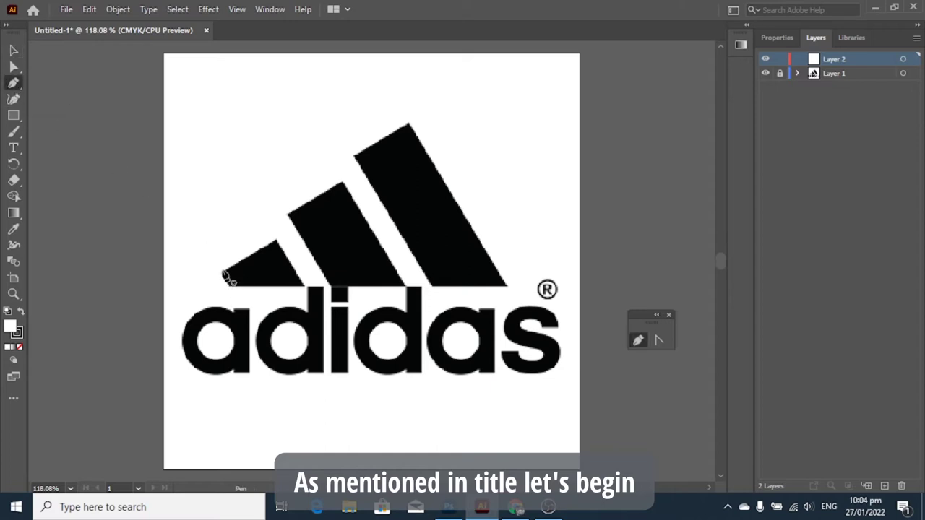
click(222, 273)
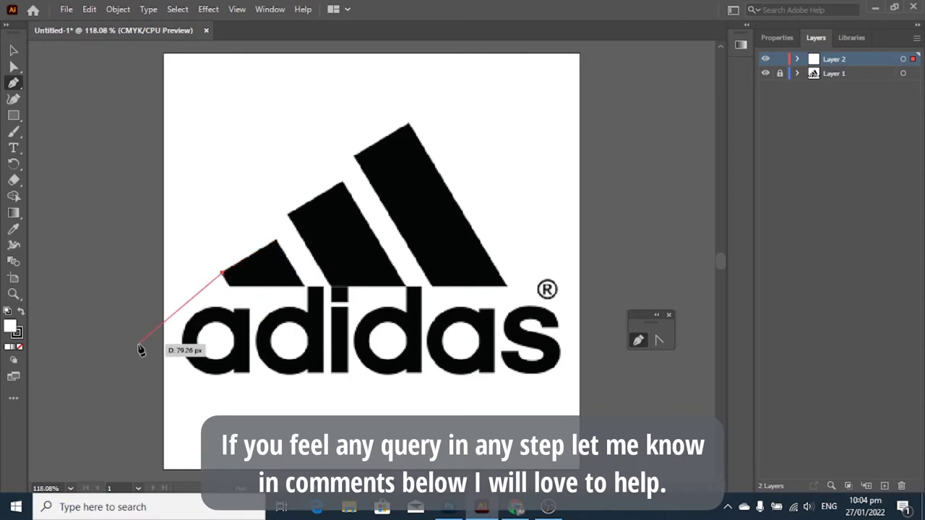
click(275, 240)
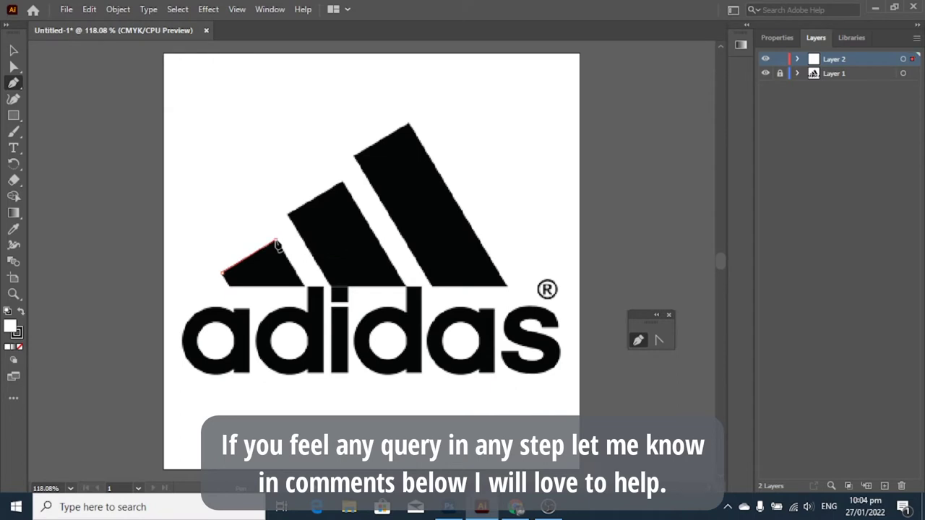
click(302, 284)
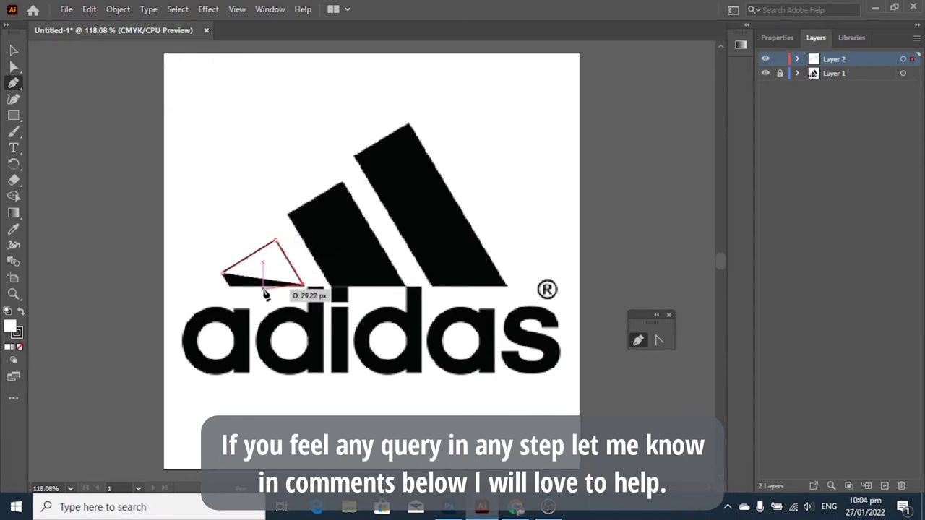
click(223, 274)
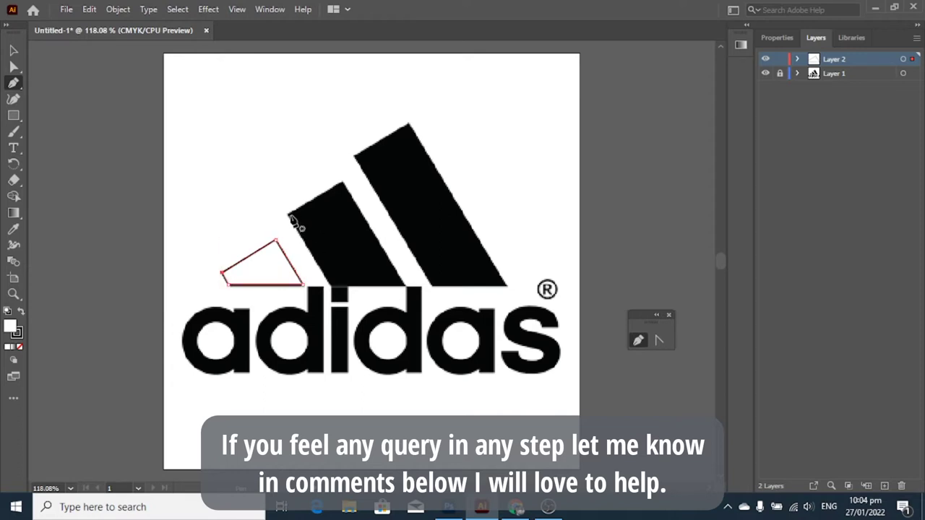
- Trace the middle stripe as a closed four-corner path
click(289, 216)
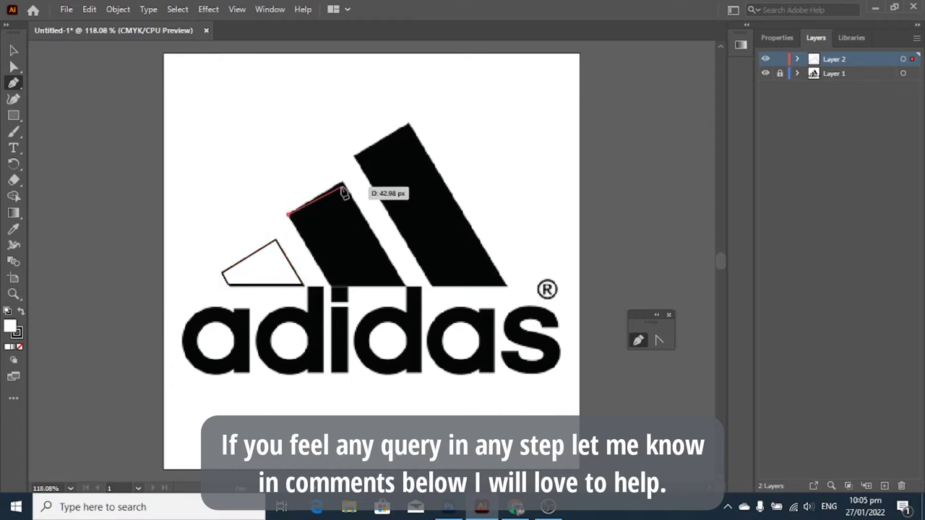
click(342, 183)
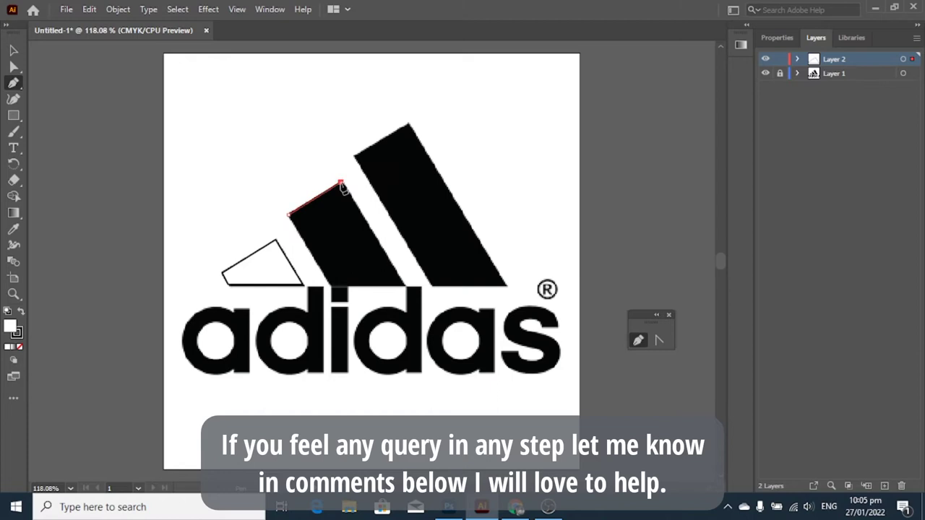
click(402, 285)
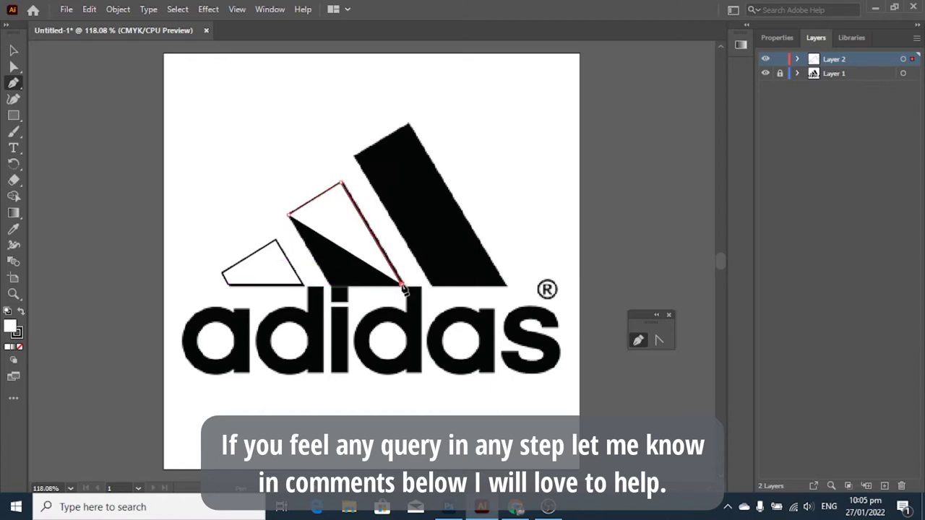
click(330, 285)
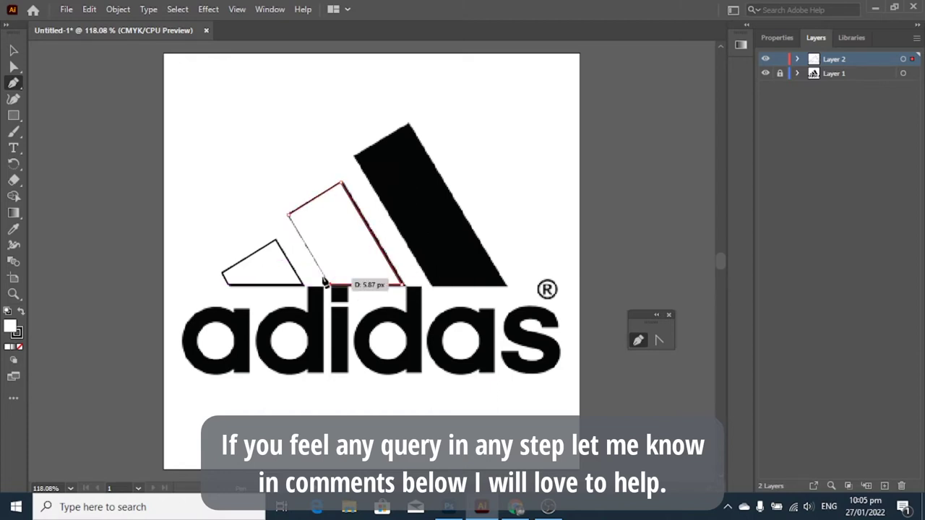
click(288, 214)
- Trace the largest right stripe as a closed four-corner path
click(354, 156)
click(409, 125)
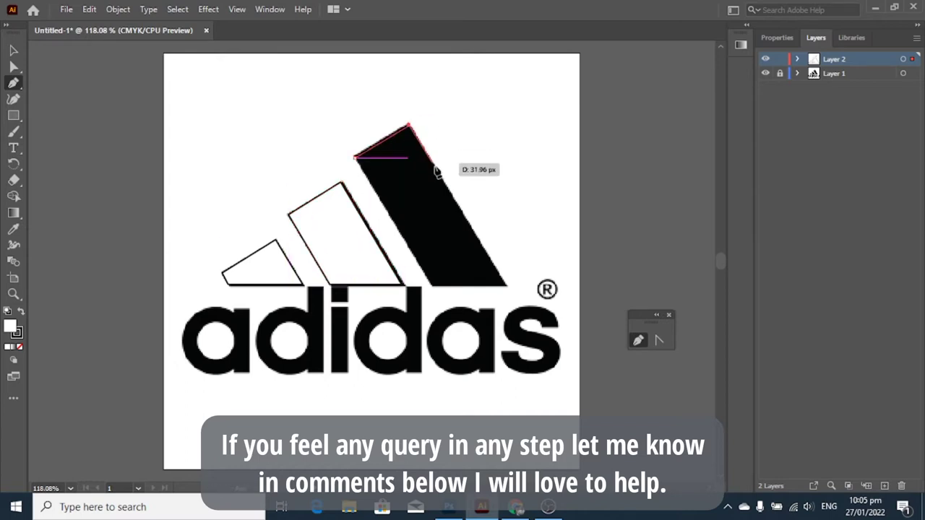
click(506, 286)
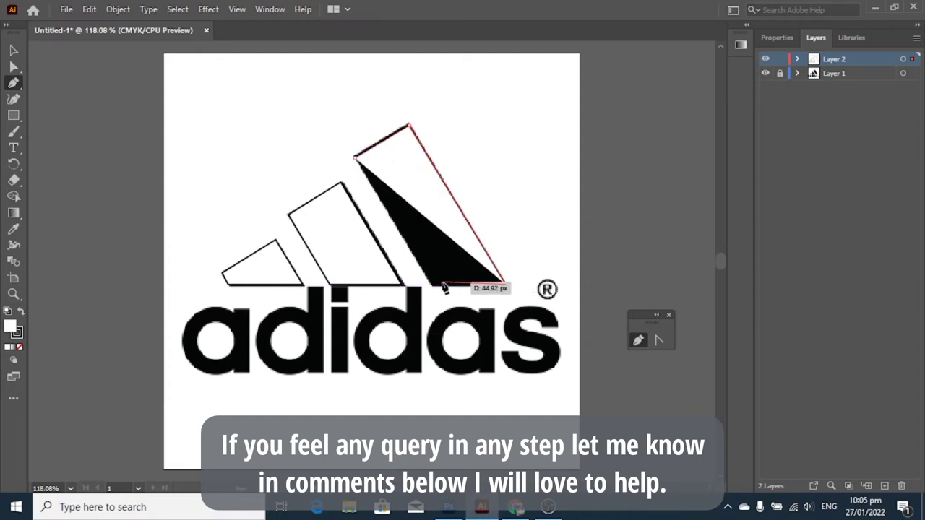
click(431, 285)
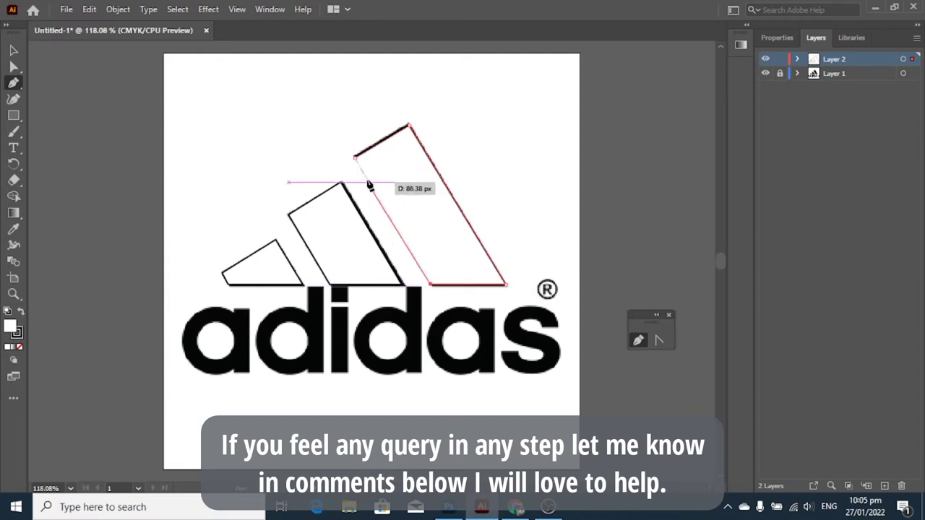
click(354, 158)
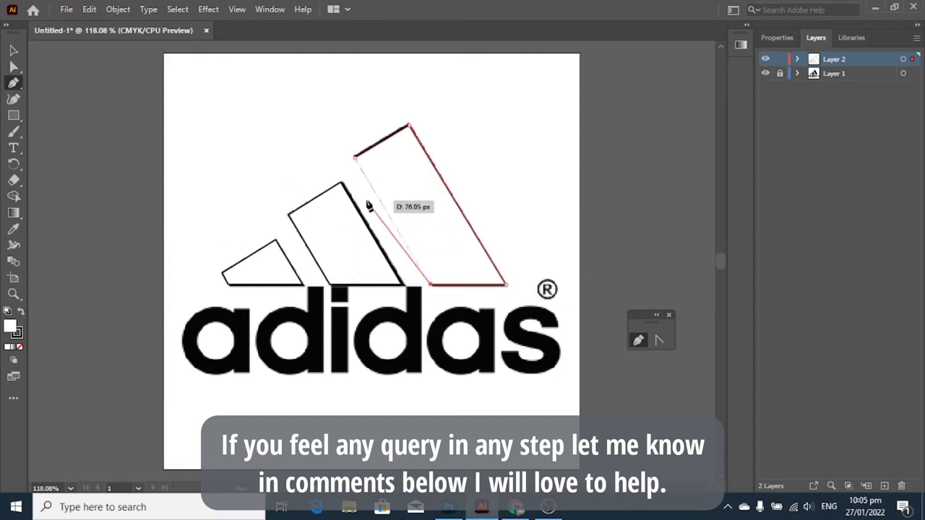
drag(432, 287, 442, 308)
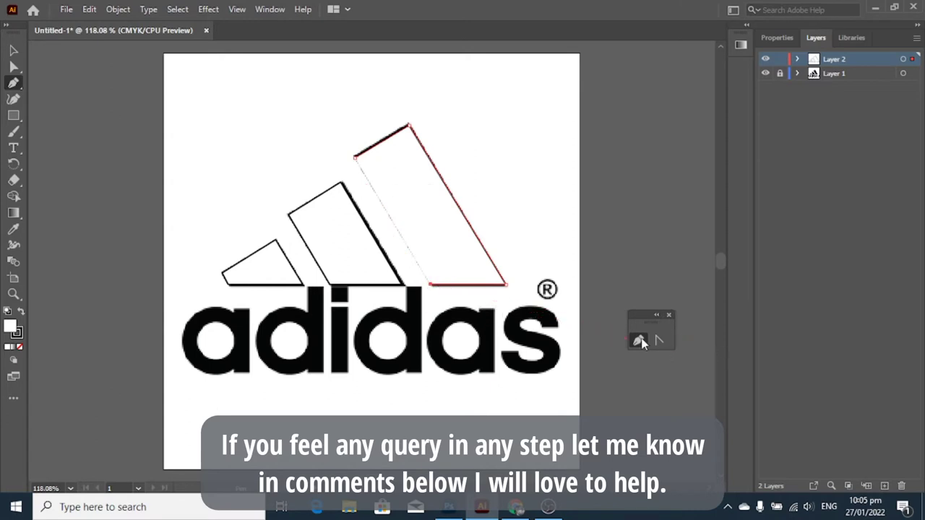
click(355, 157)
key(a)
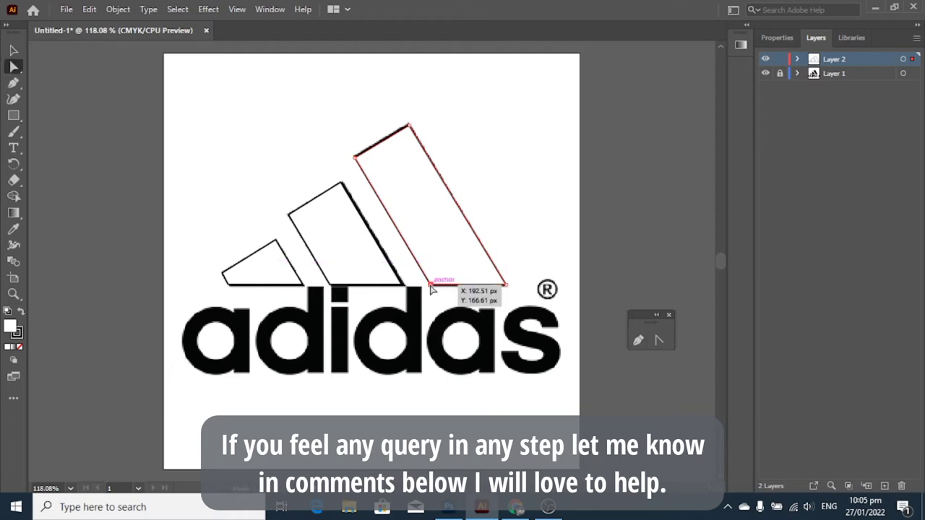
- Align the third stripe's bottom-left anchor with the logo using Direct Selection
drag(431, 287, 432, 289)
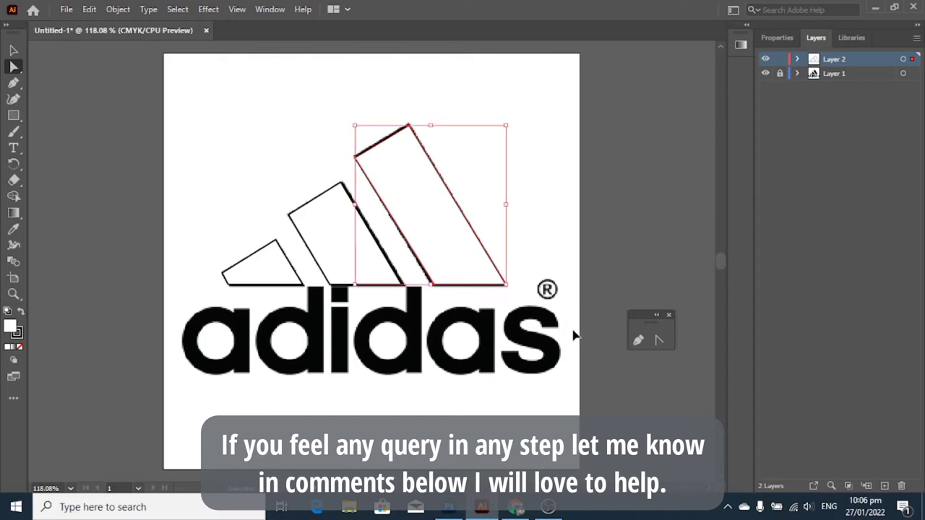
scroll(575, 332, up, 3)
scroll(572, 332, up, 5)
drag(370, 262, 370, 264)
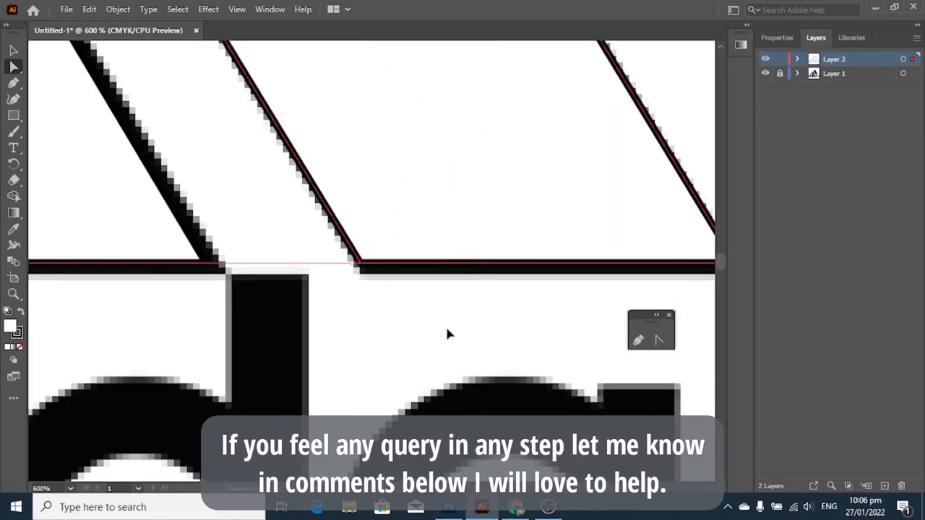
scroll(445, 325, down, 5)
scroll(447, 332, down, 1)
key(v)
- Fill the small left triangle stripe solid black
click(202, 259)
click(797, 59)
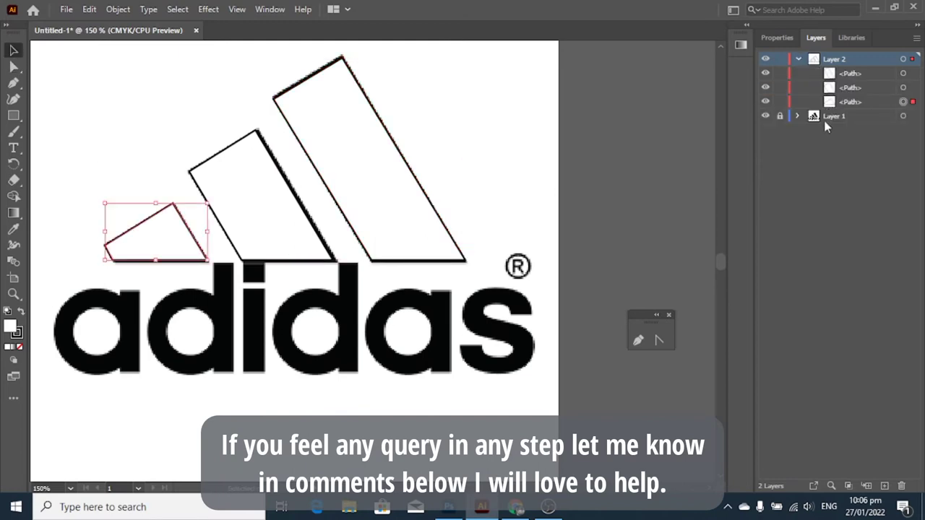
click(838, 105)
click(776, 38)
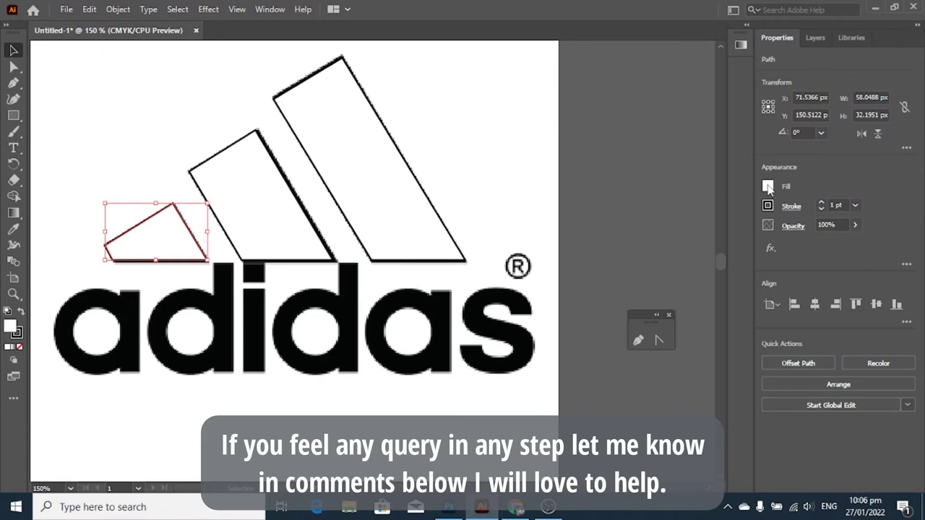
click(767, 186)
click(649, 235)
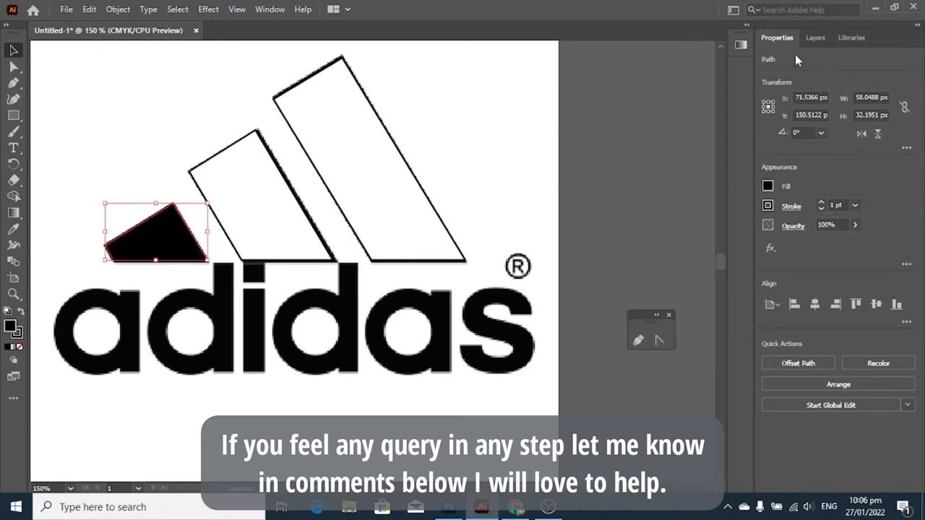
- Fill the middle and top stripes solid black as well
click(259, 214)
click(767, 189)
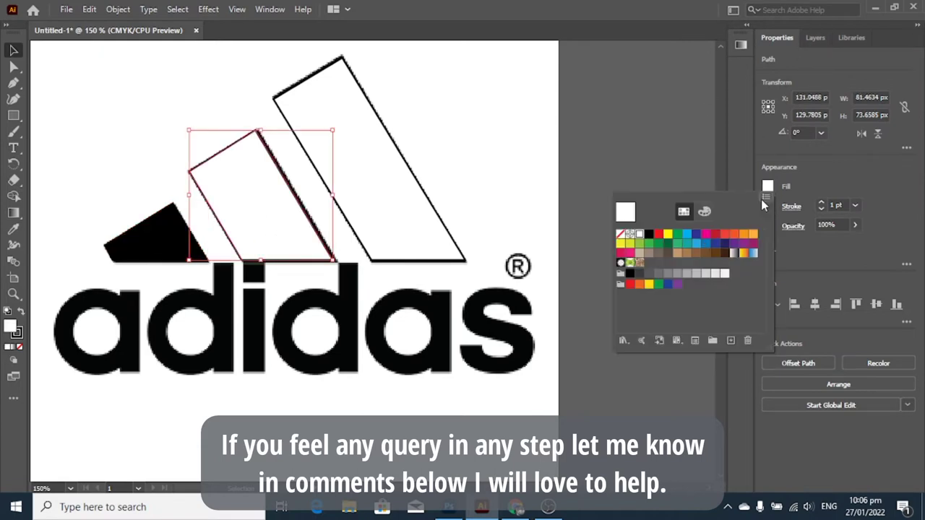
click(649, 234)
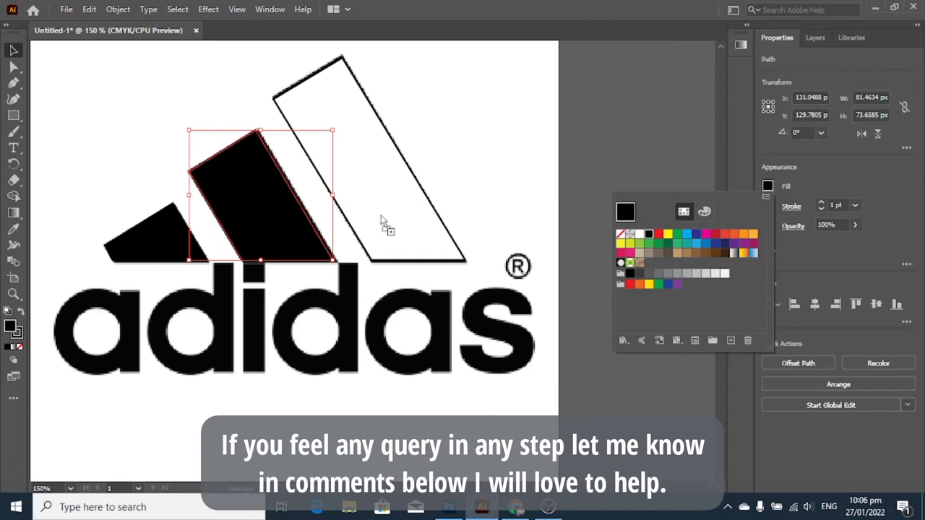
drag(649, 239, 390, 224)
click(602, 168)
click(591, 195)
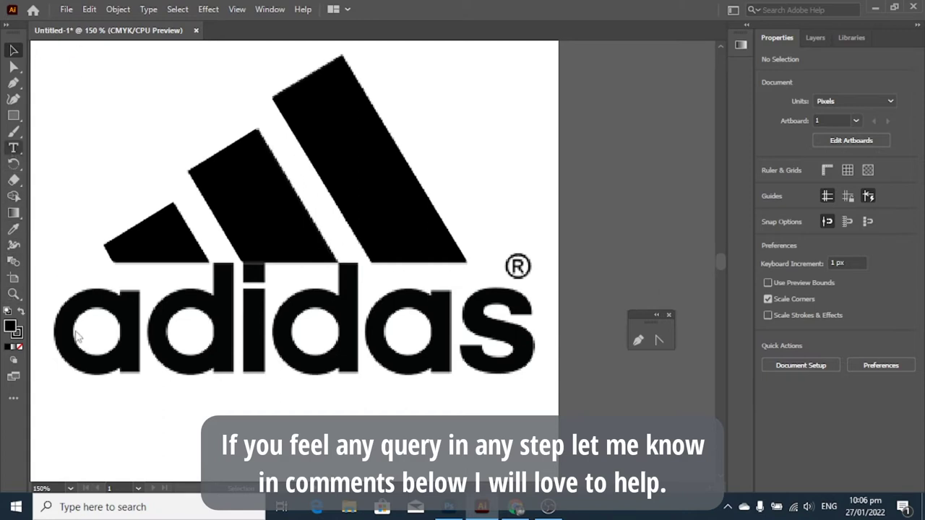
- Type the adidas text and set it in Acumin Variable Concept Condensed Black
click(101, 319)
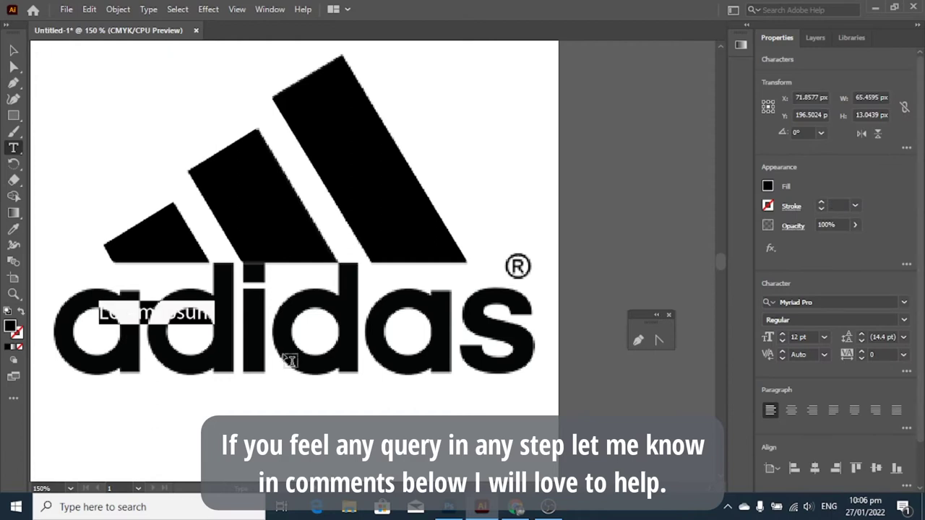
text(adidas)
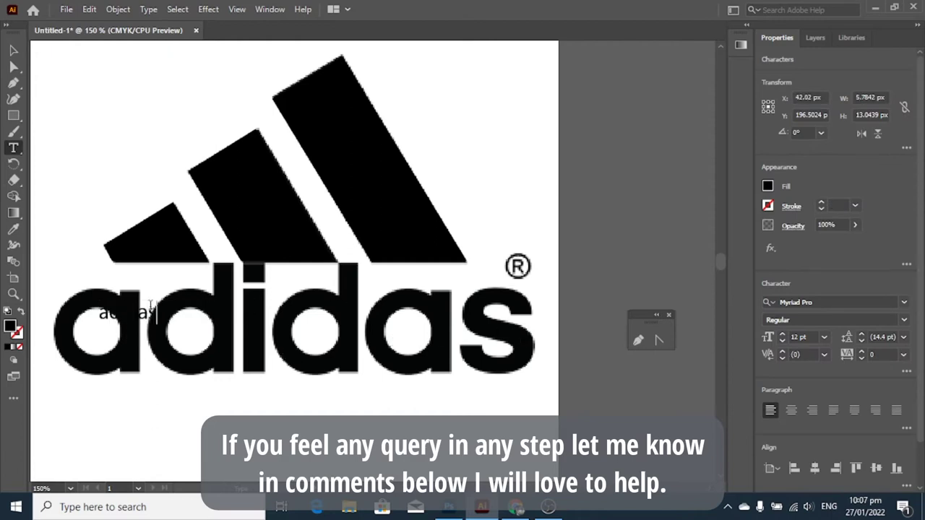
drag(156, 312, 99, 313)
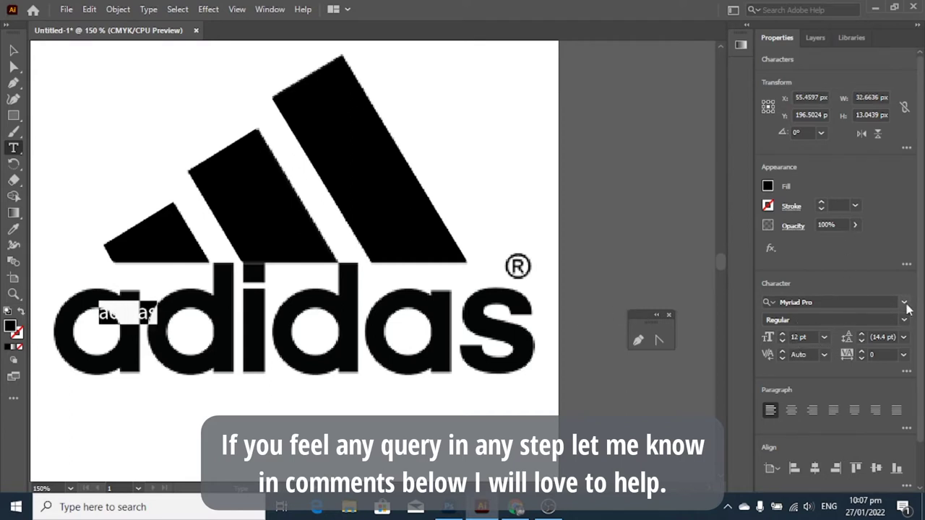
click(906, 371)
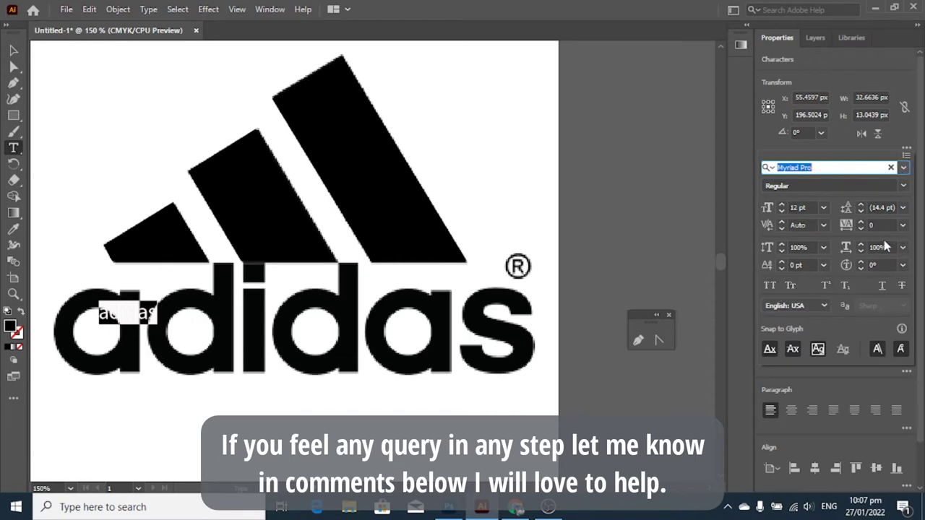
click(903, 166)
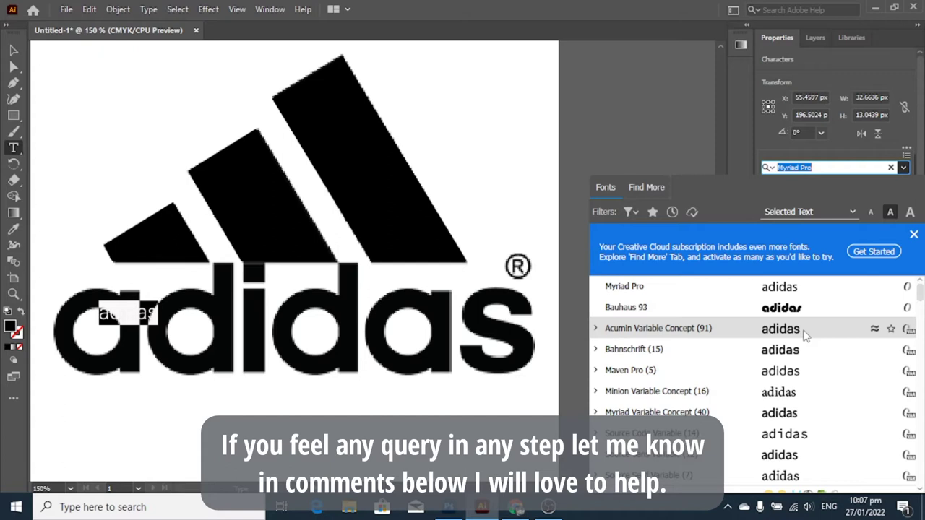
click(805, 333)
click(885, 187)
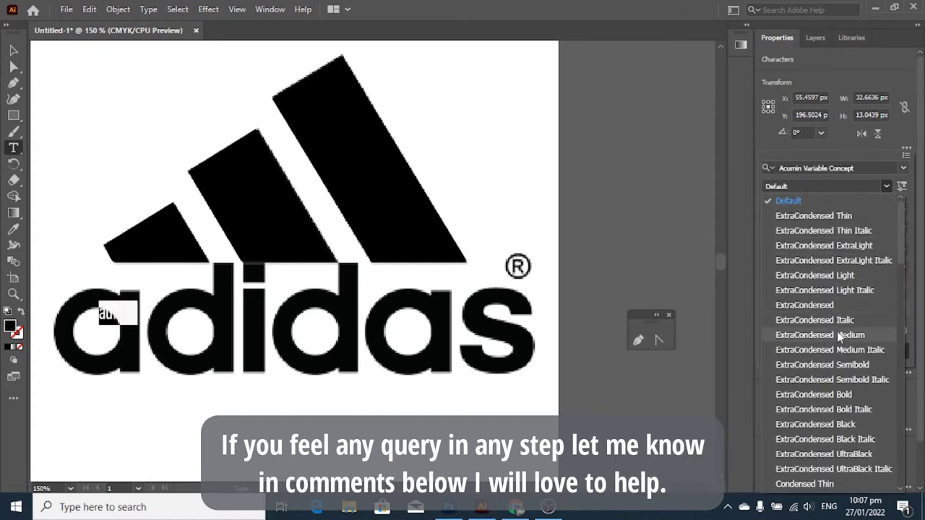
scroll(840, 412, down, 5)
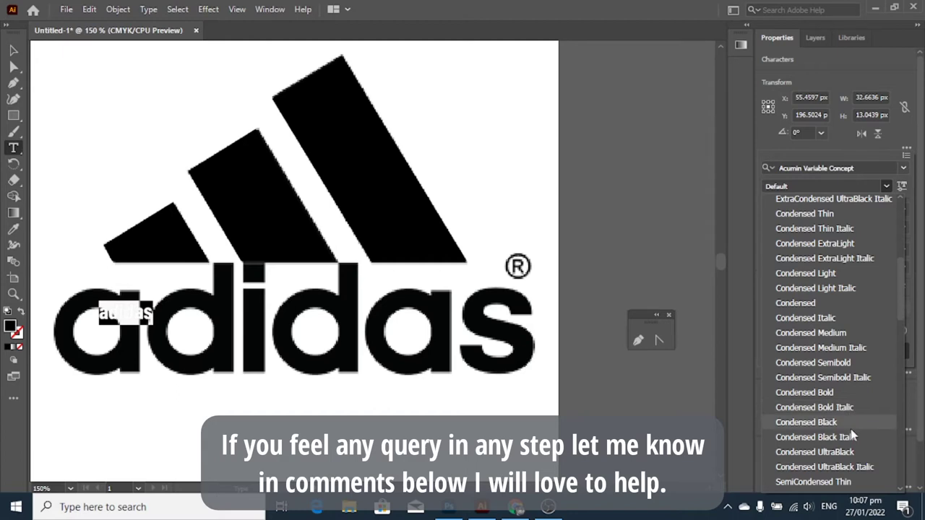
click(850, 427)
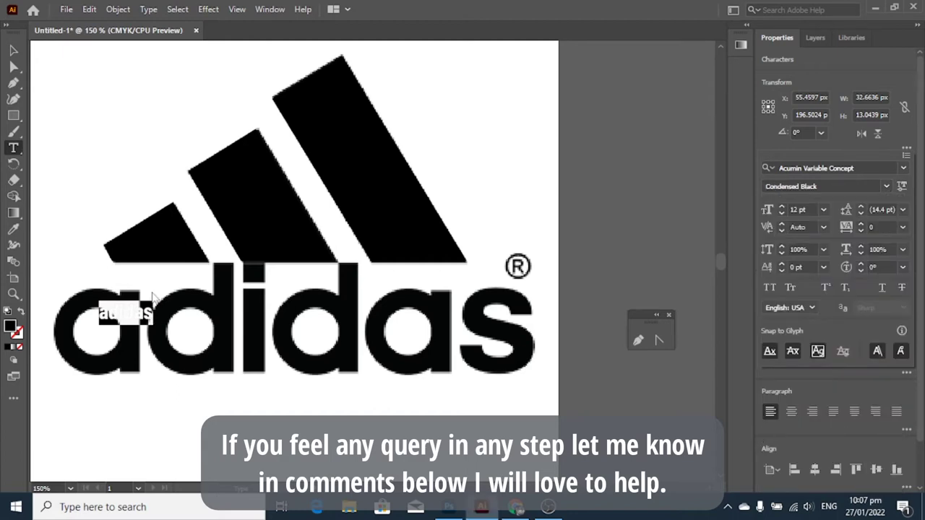
- Step the adidas text's font size up to 94 pt
click(781, 208)
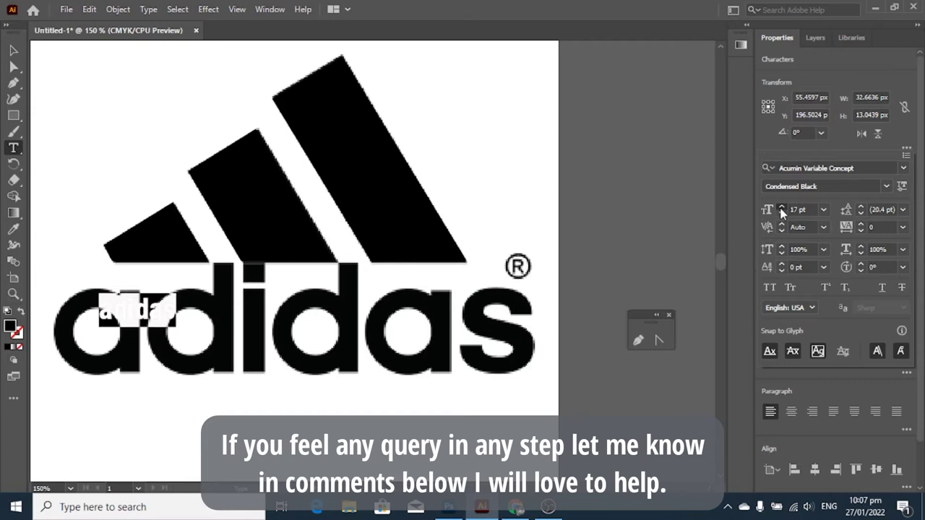
click(781, 208)
click(781, 208)
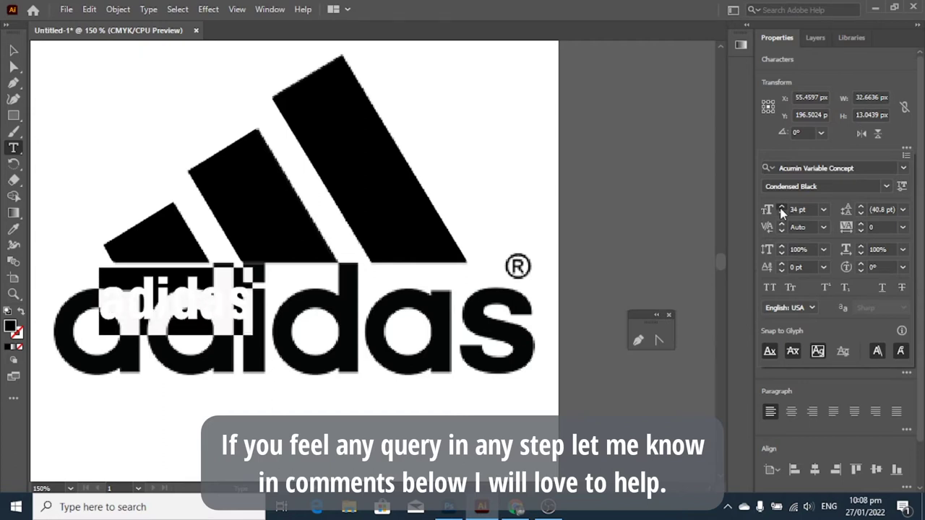
click(781, 208)
click(781, 208)
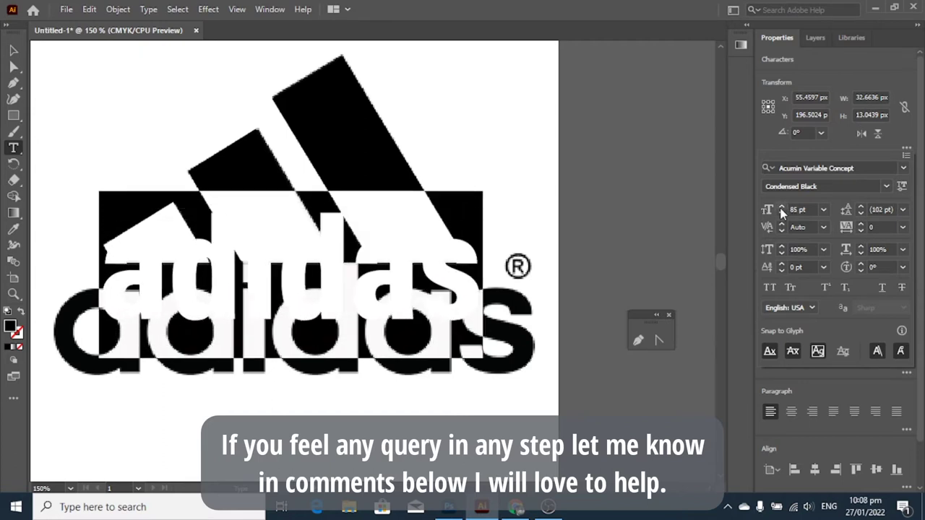
click(781, 208)
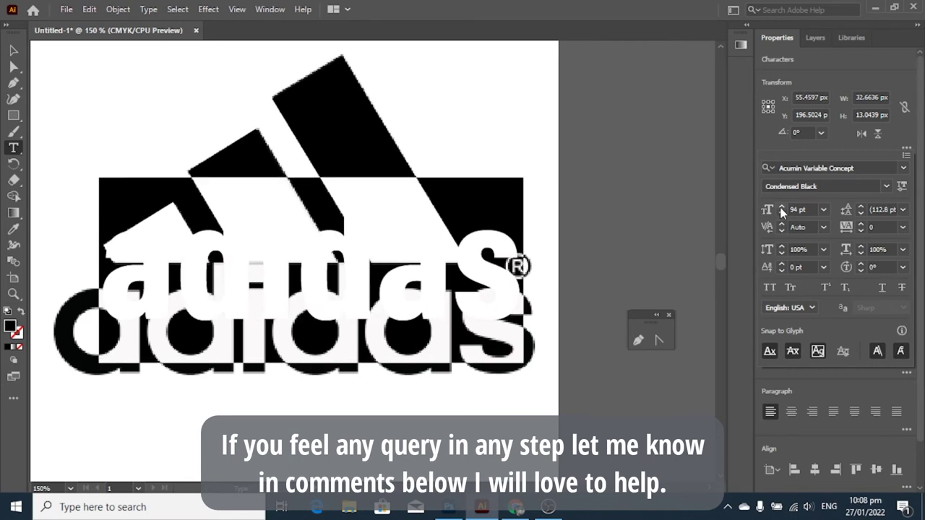
- Nudge the adidas text onto the logo's wordmark and hide Layer 1
key(Right)
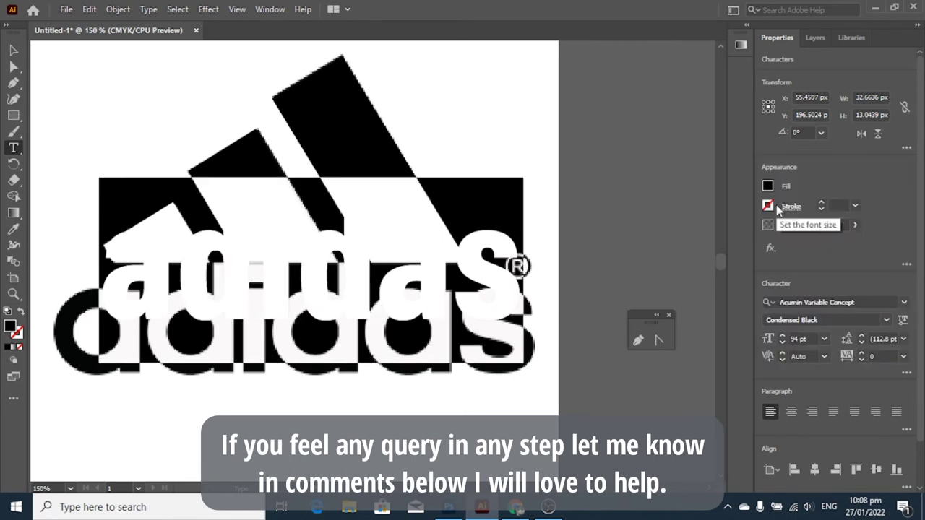
click(815, 37)
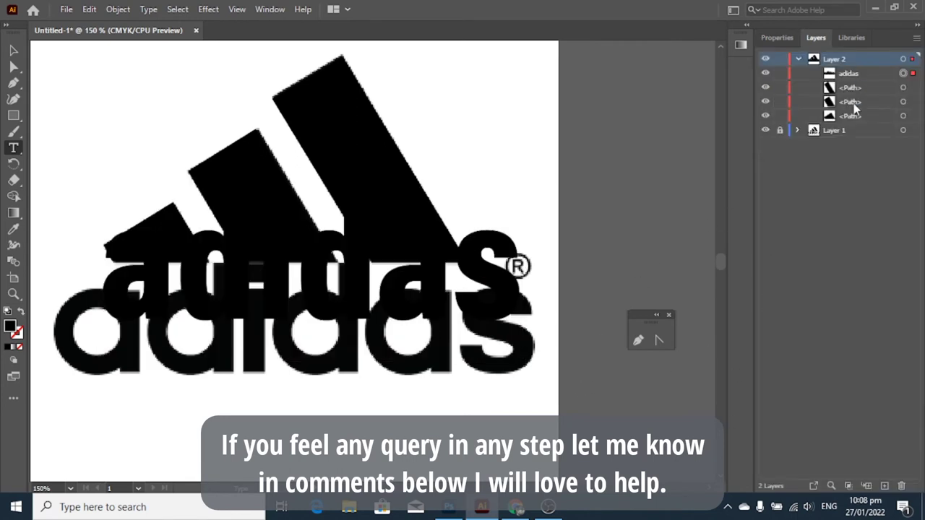
click(902, 73)
key(shift+Down)
key(shift+Down)
key(shift+Down)
key(shift+Down)
key(shift+Down)
key(Down)
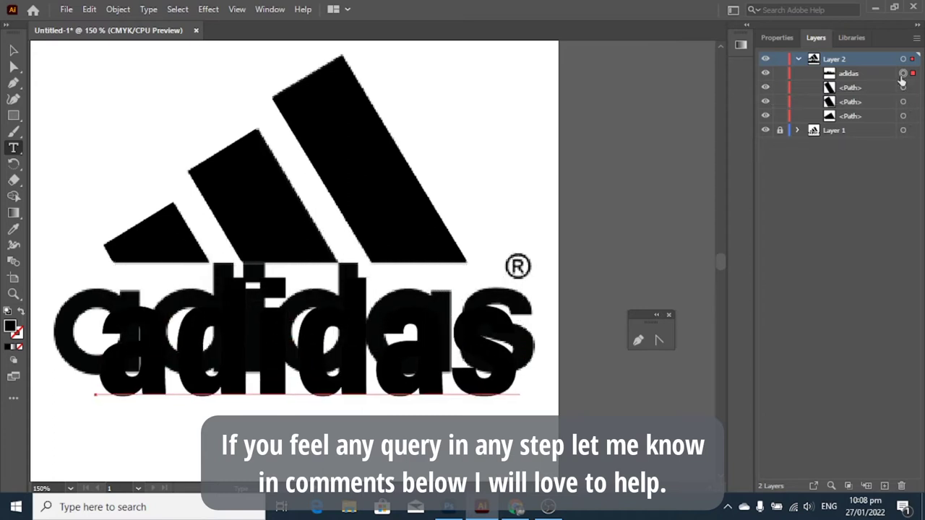
key(shift+Left)
key(Up)
key(Down)
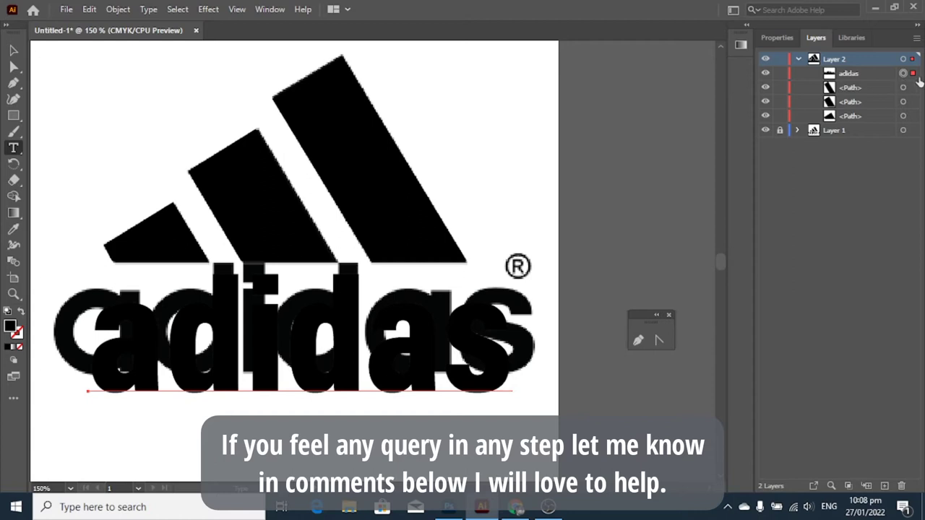
click(765, 131)
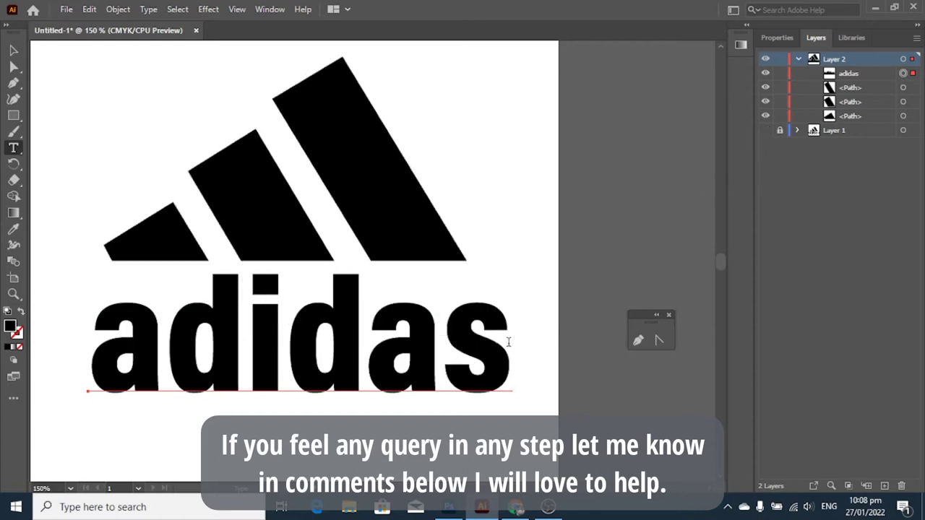
- Step the adidas text's font size down to 85 pt
drag(509, 342, 96, 345)
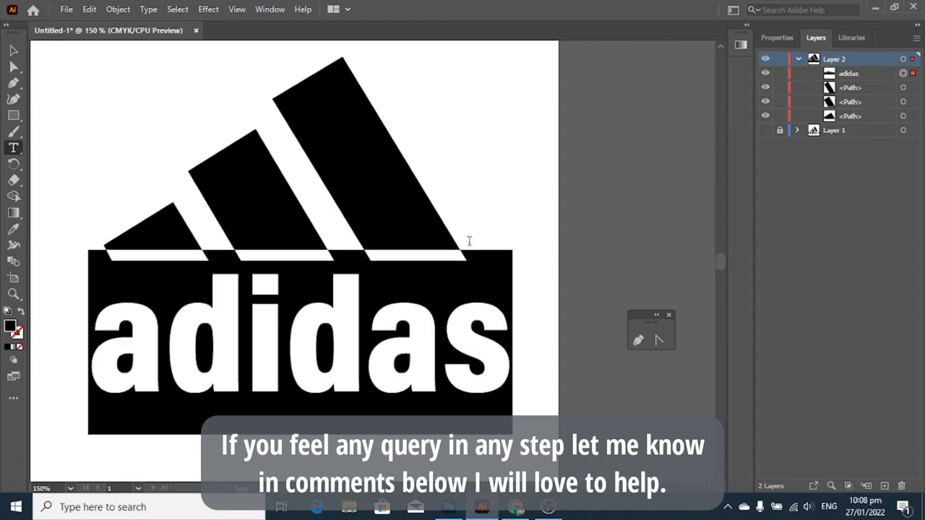
click(786, 39)
click(780, 345)
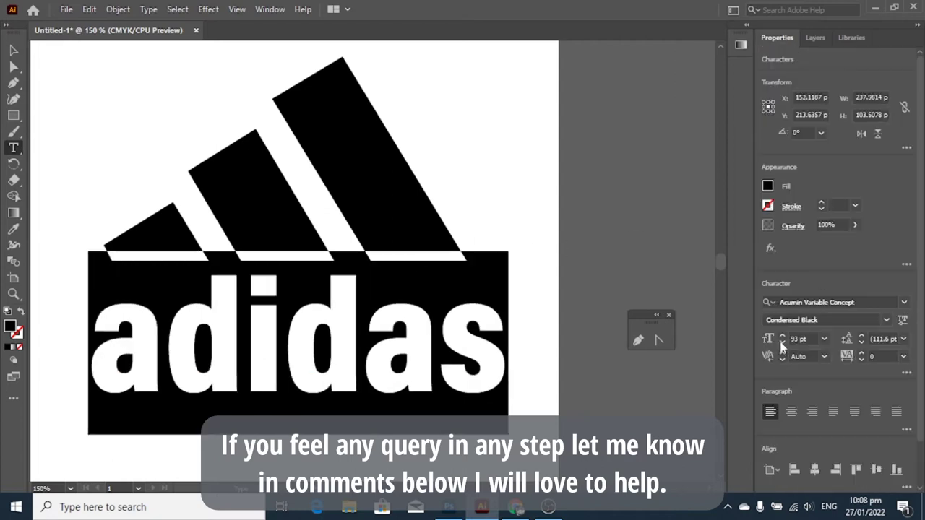
click(780, 345)
click(780, 345)
click(780, 344)
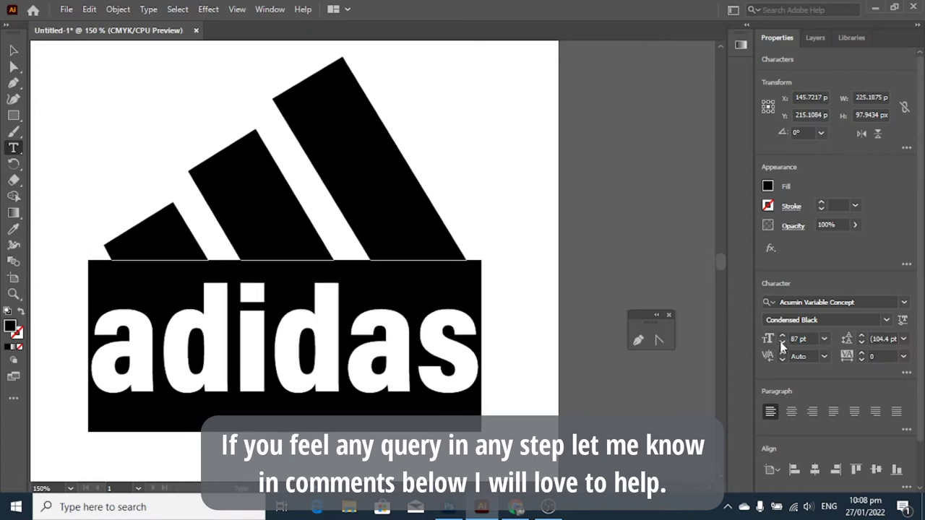
click(780, 345)
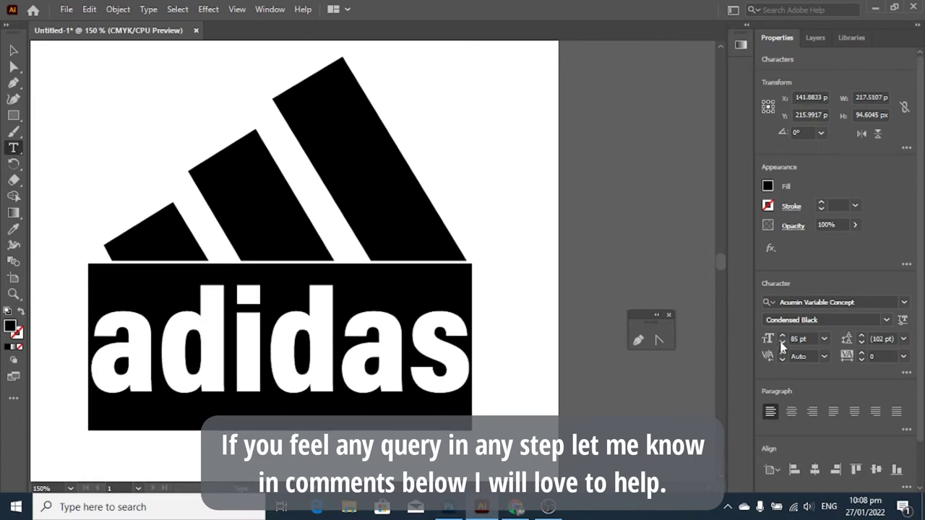
click(780, 345)
click(815, 38)
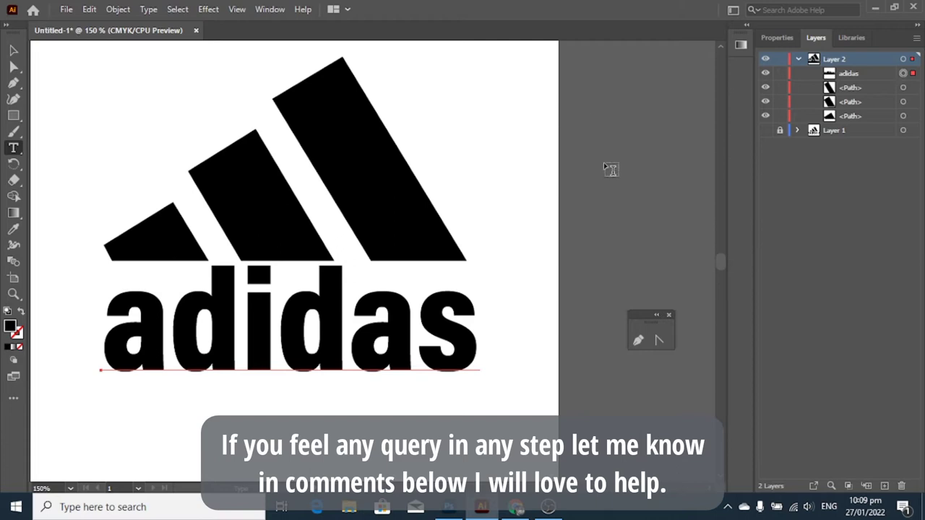
- Select the adidas word and switch to the Group Selection tool
double_click(867, 80)
click(469, 274)
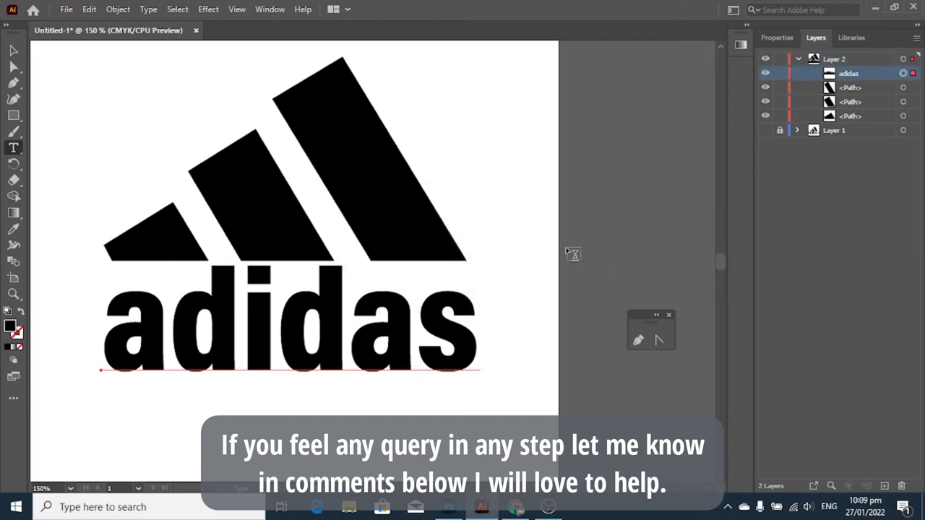
click(15, 68)
key(t)
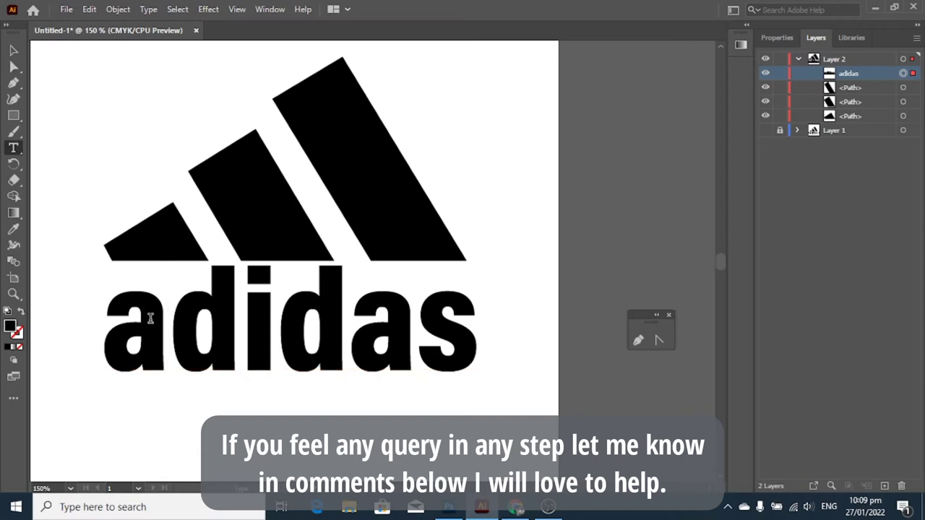
click(161, 344)
drag(468, 325, 89, 312)
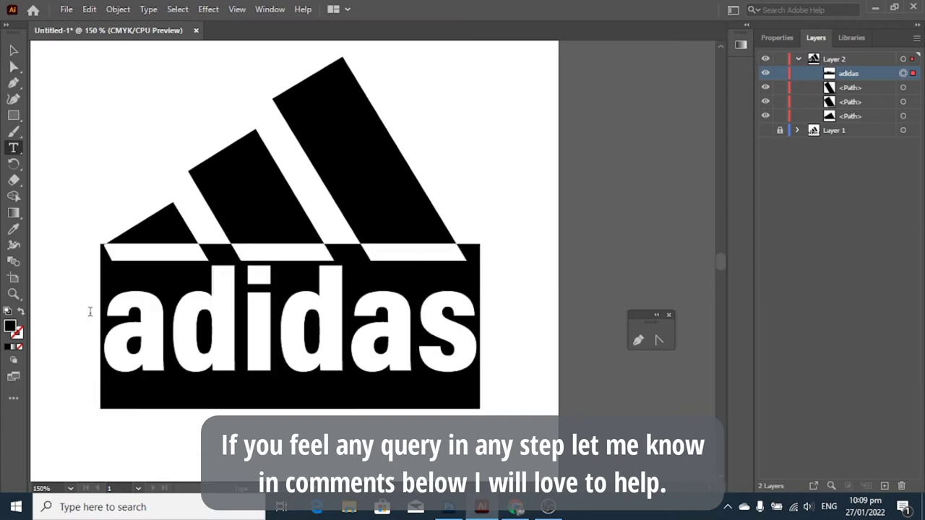
click(15, 67)
right_click(15, 67)
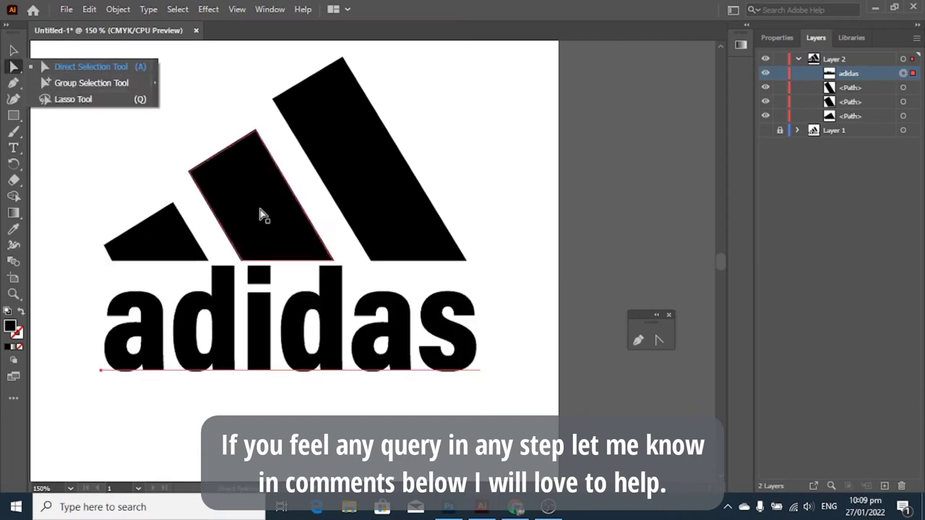
click(91, 82)
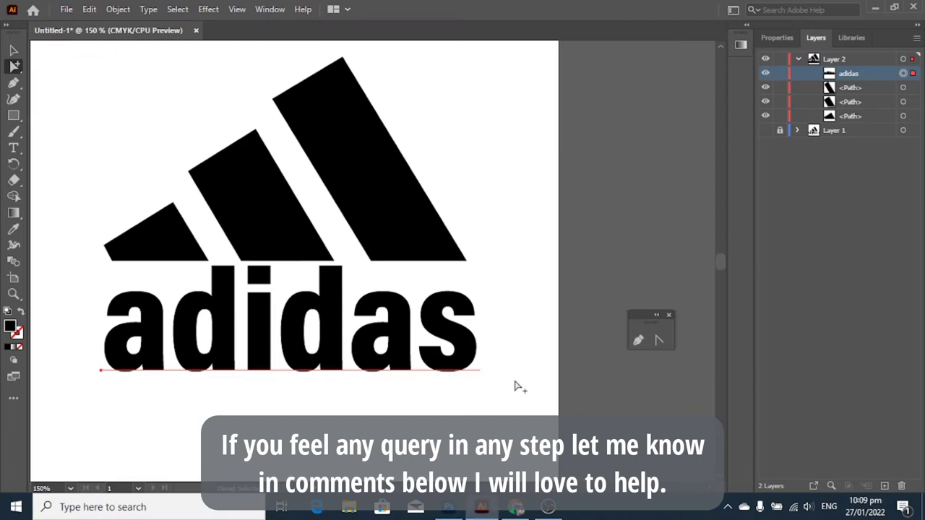
- Convert the adidas text to outlined letter shapes with Create Outlines
drag(66, 274, 593, 404)
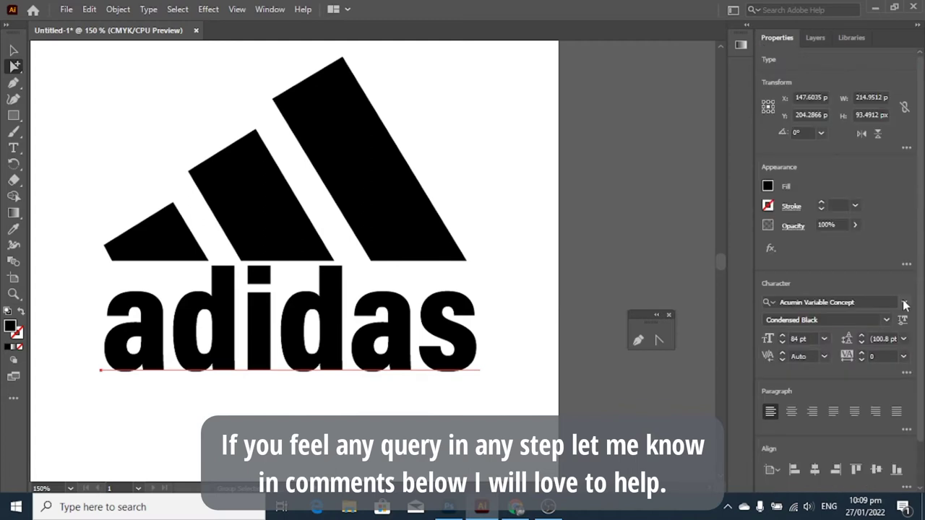
scroll(900, 415, down, 2)
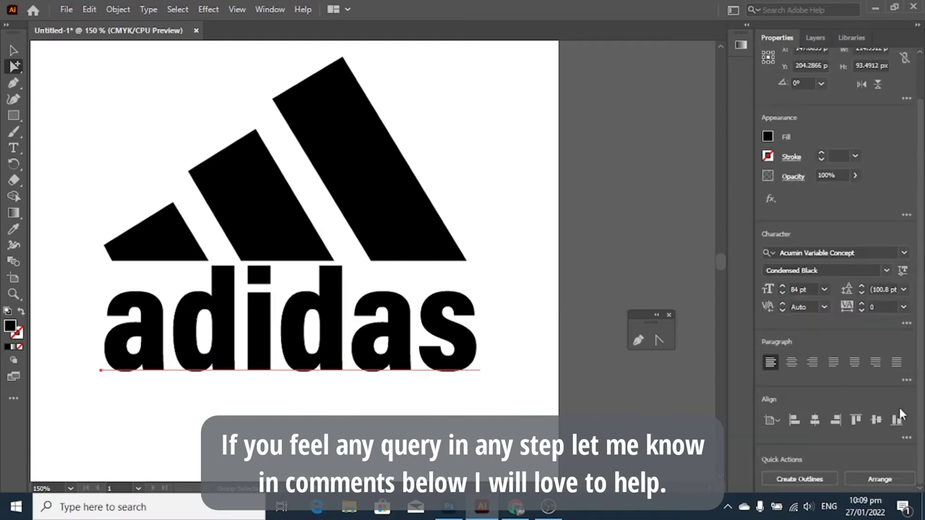
click(803, 479)
click(635, 206)
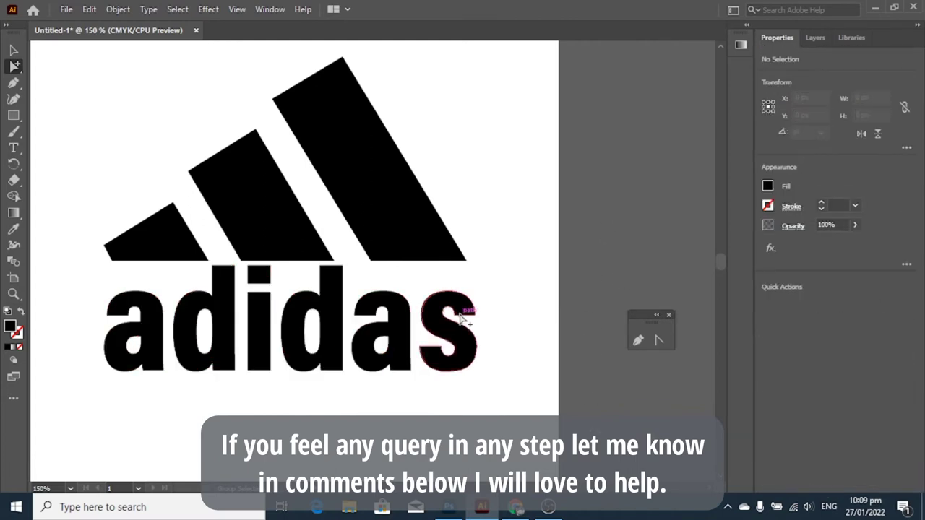
click(441, 311)
click(814, 38)
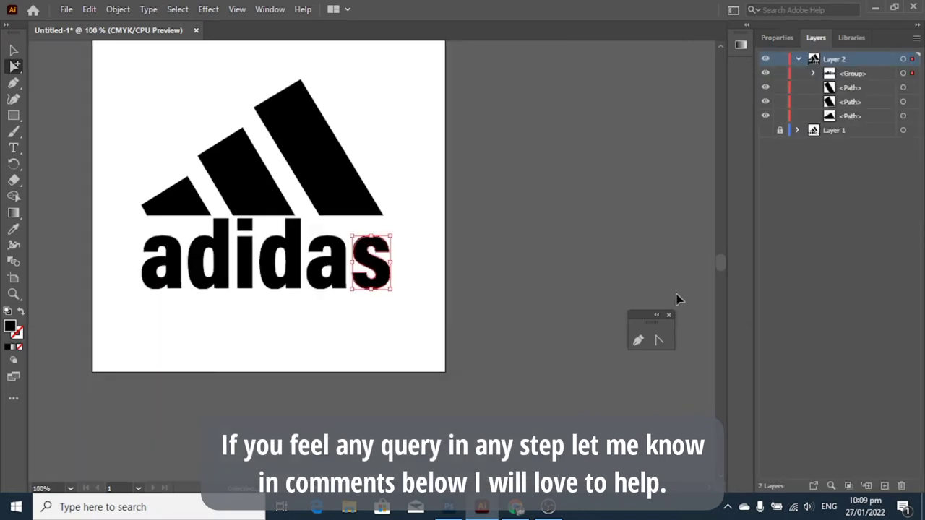
key(ctrl+minus)
key(ctrl+minus)
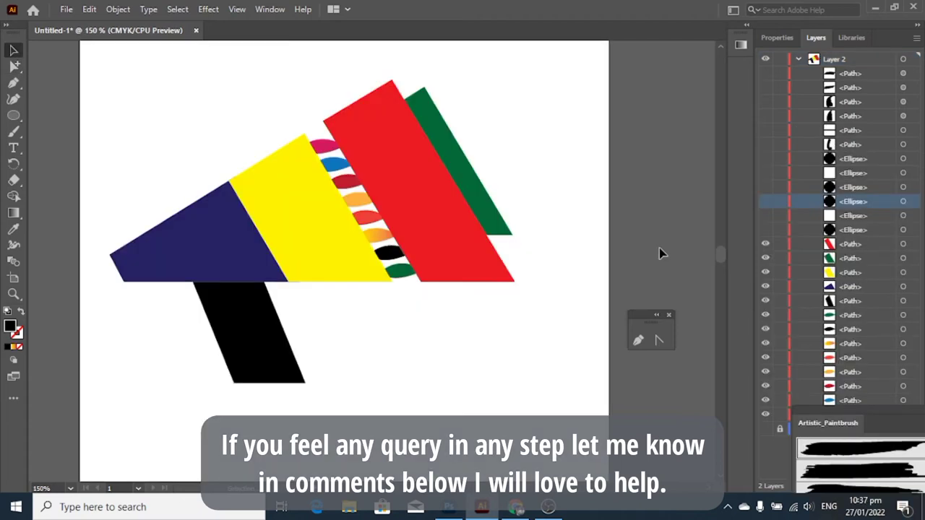
- Draw a large black ellipse over the megaphone's narrow left tip, dismissing the size prompt
key(ctrl+minus)
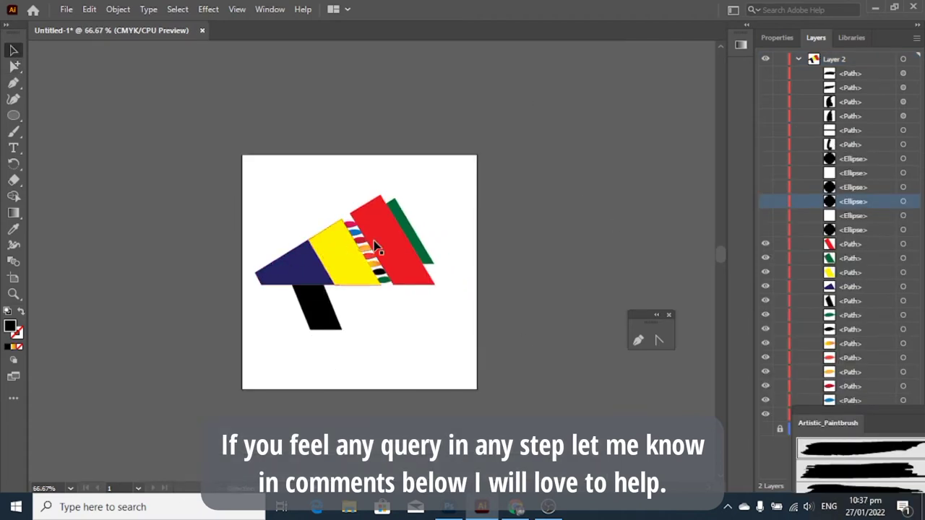
scroll(503, 247, up, 1)
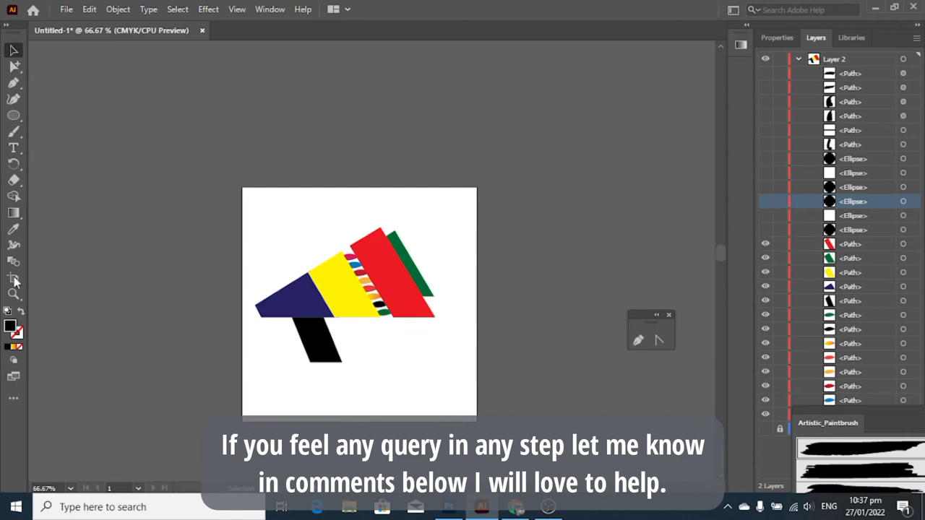
click(13, 115)
drag(265, 304, 282, 313)
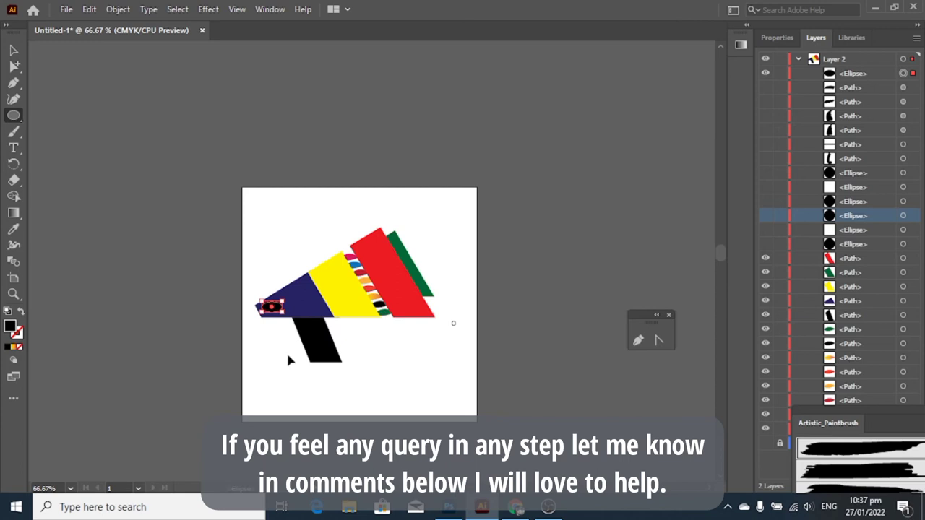
drag(252, 285, 305, 326)
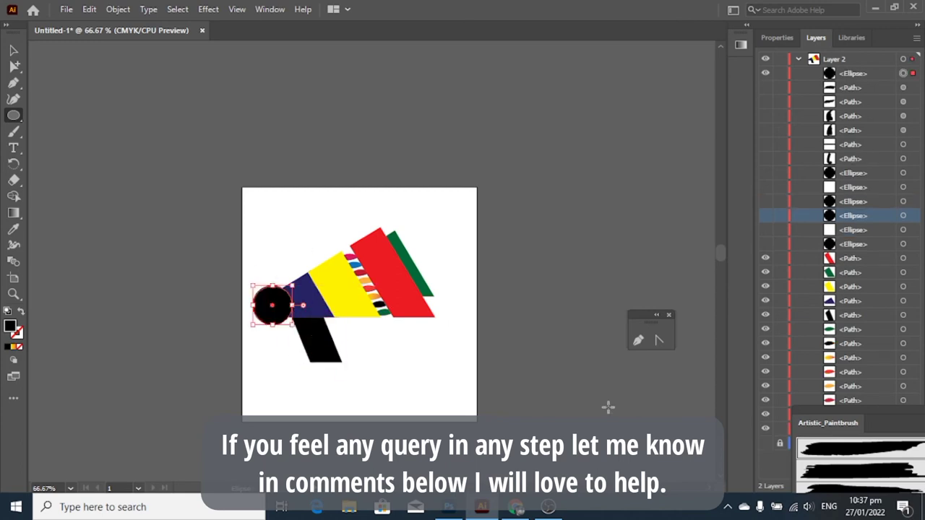
click(554, 383)
click(483, 275)
click(13, 51)
click(319, 117)
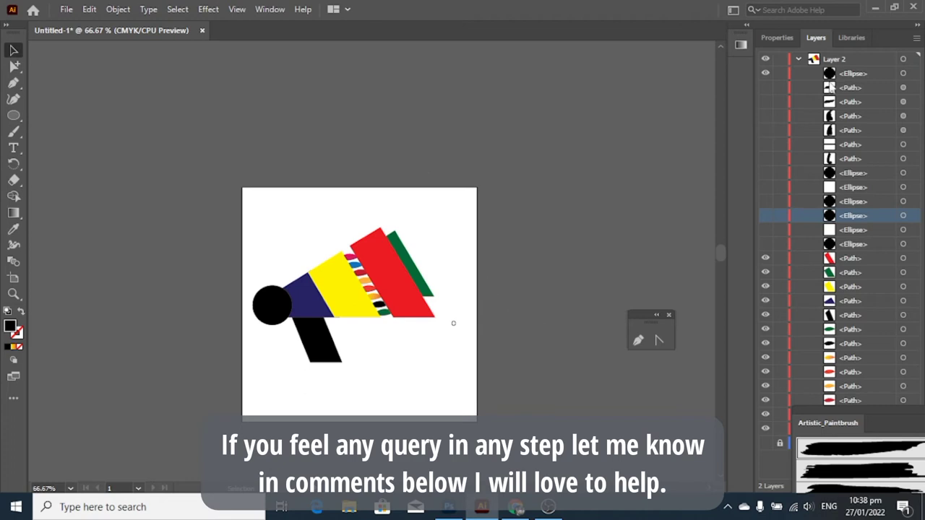
click(851, 74)
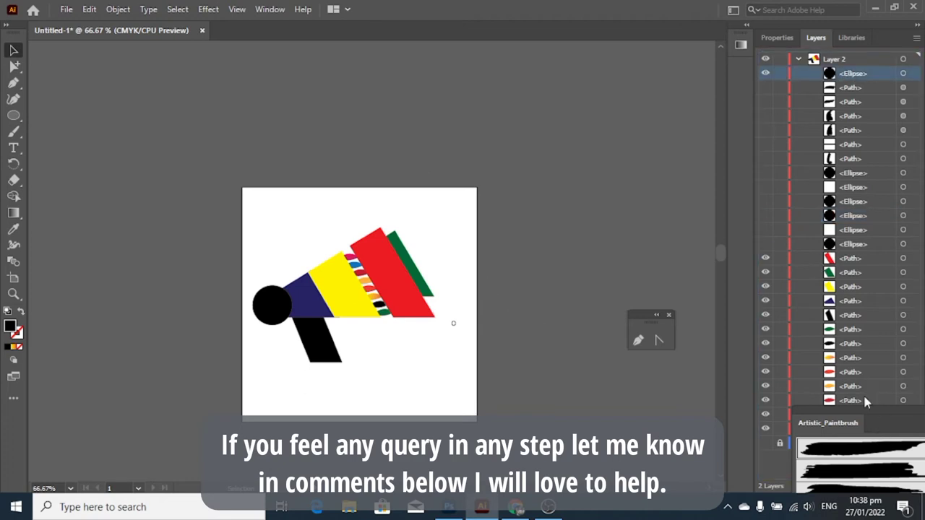
- Move the black circle to the bottom of the layer stack, behind the navy band
mouse_move(848, 74)
mouse_down()
mouse_move(860, 434)
mouse_move(838, 288)
mouse_up()
click(282, 312)
drag(292, 285, 279, 310)
click(284, 169)
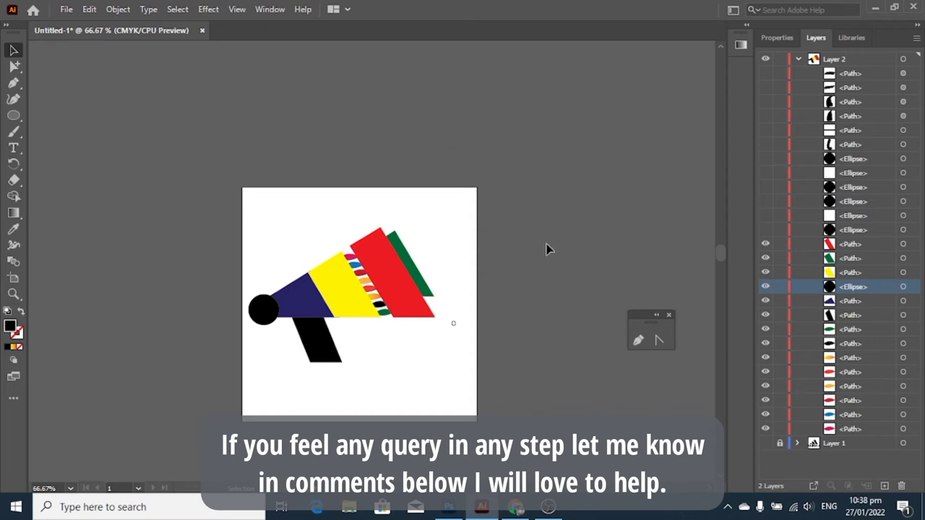
- Shrink the black circle to about 26.3 px and nudge it onto the tip
click(273, 316)
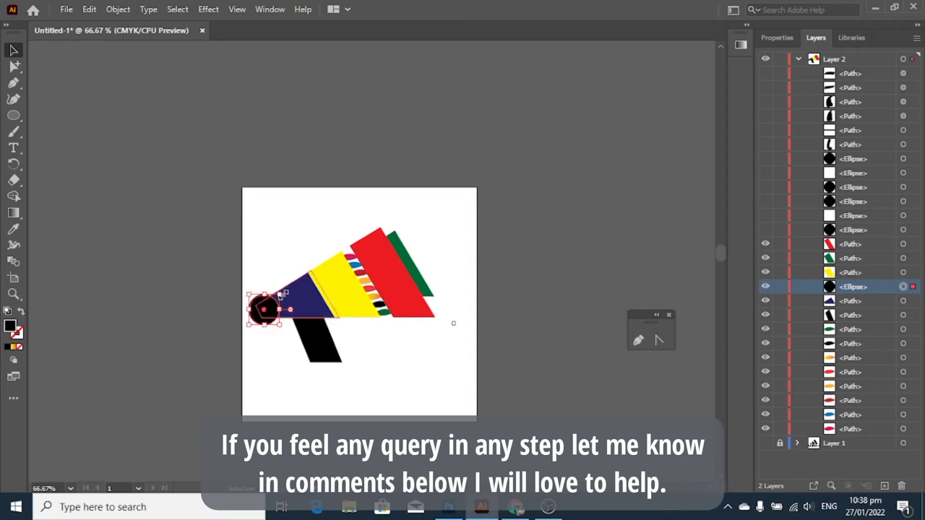
drag(277, 291, 274, 299)
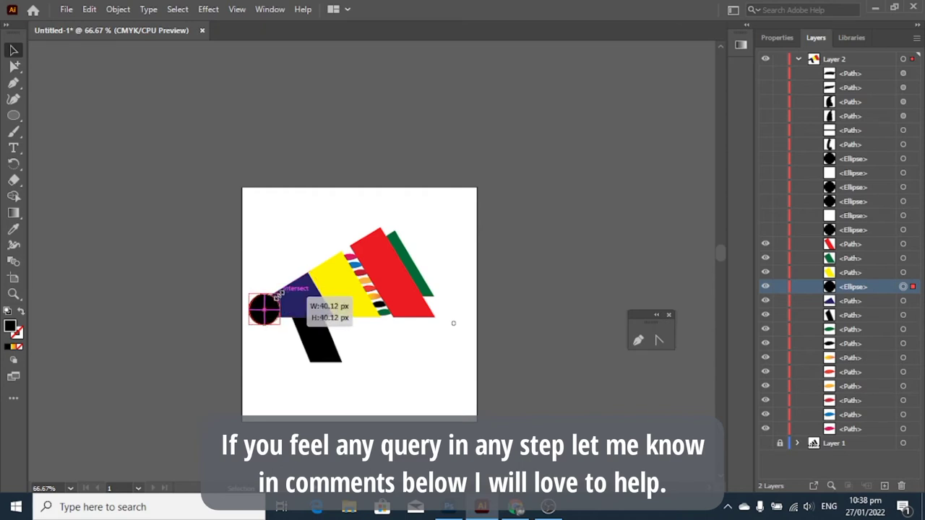
drag(277, 298, 262, 312)
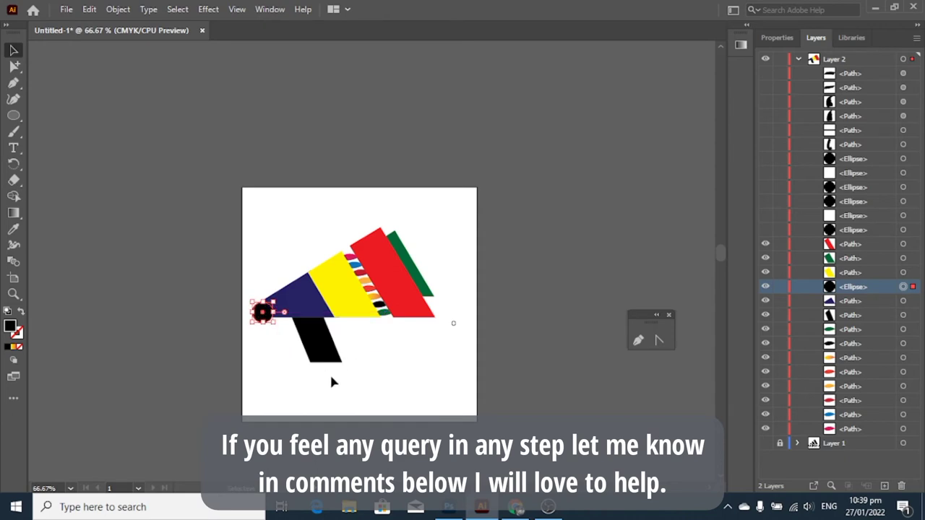
key(Up)
key(Left)
key(Up)
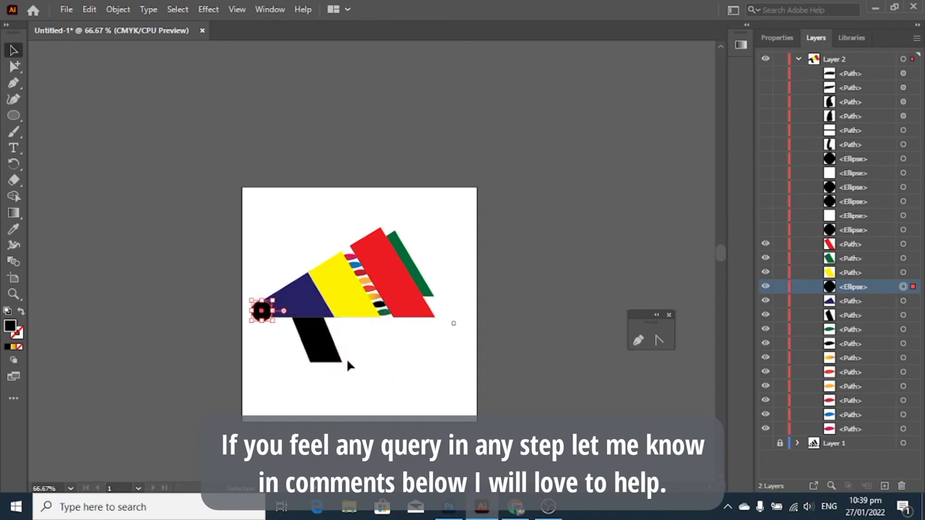
click(370, 356)
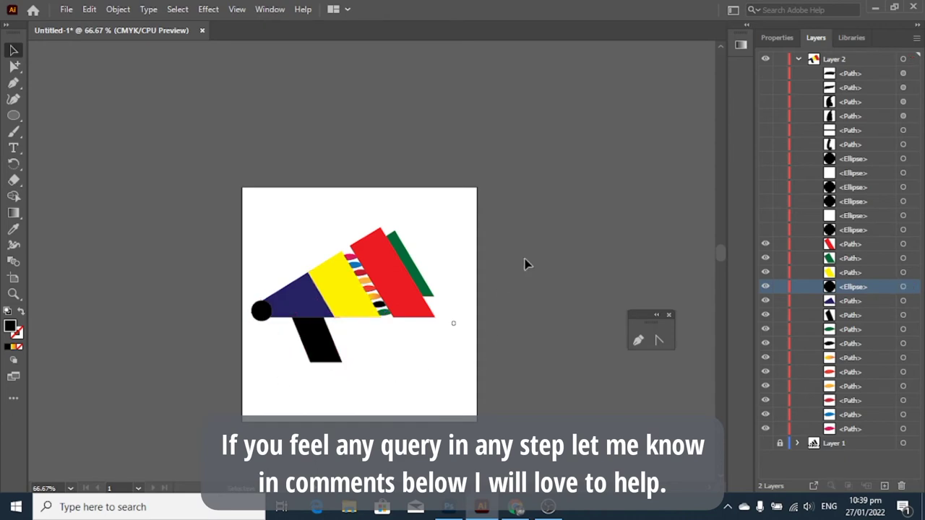
- Select the navy band and browse the Effect and Edit > Preferences menus without applying anything
click(310, 309)
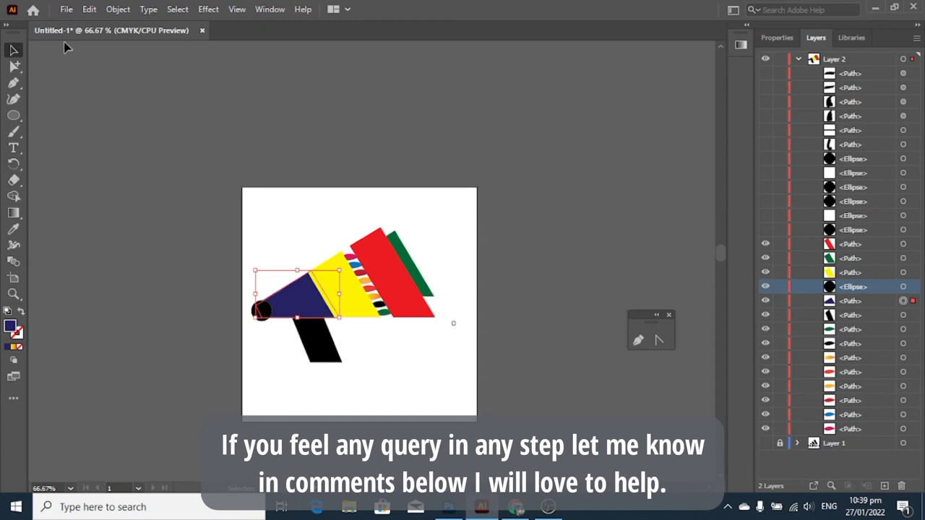
click(208, 9)
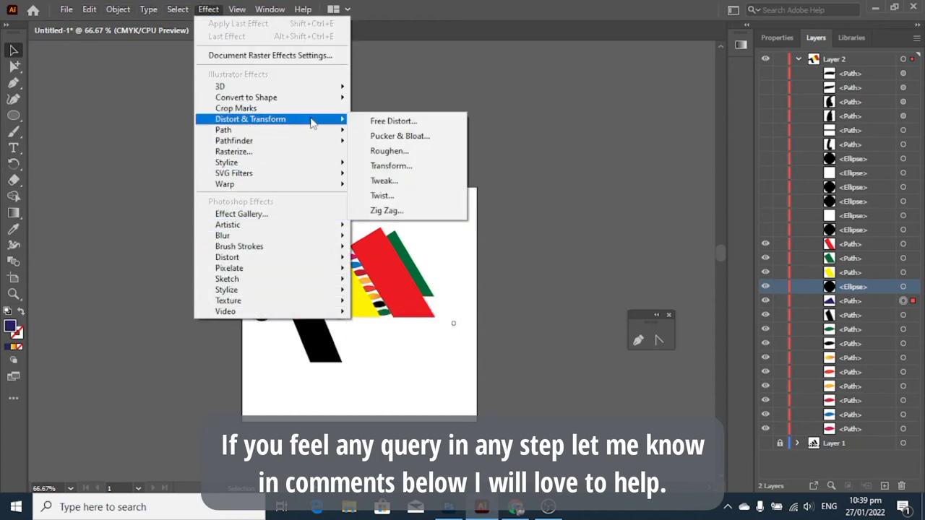
mouse_move(245, 96)
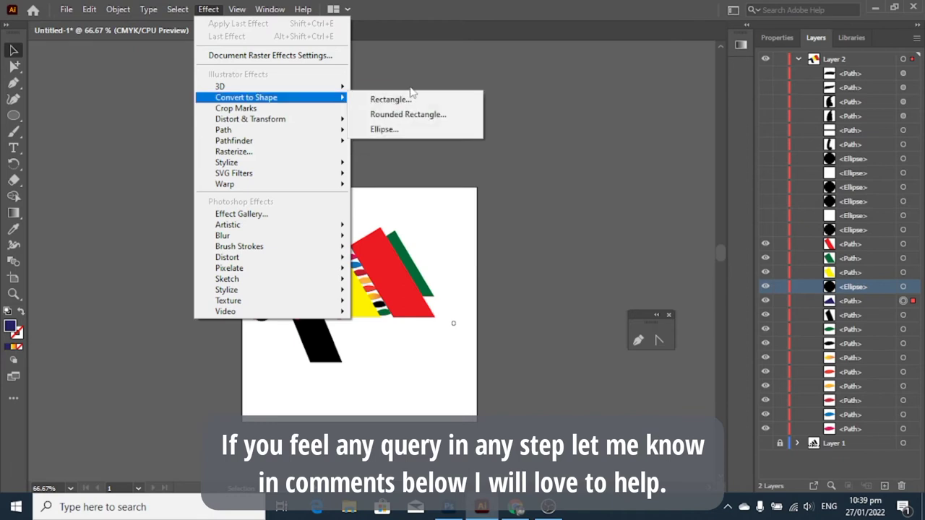
click(410, 88)
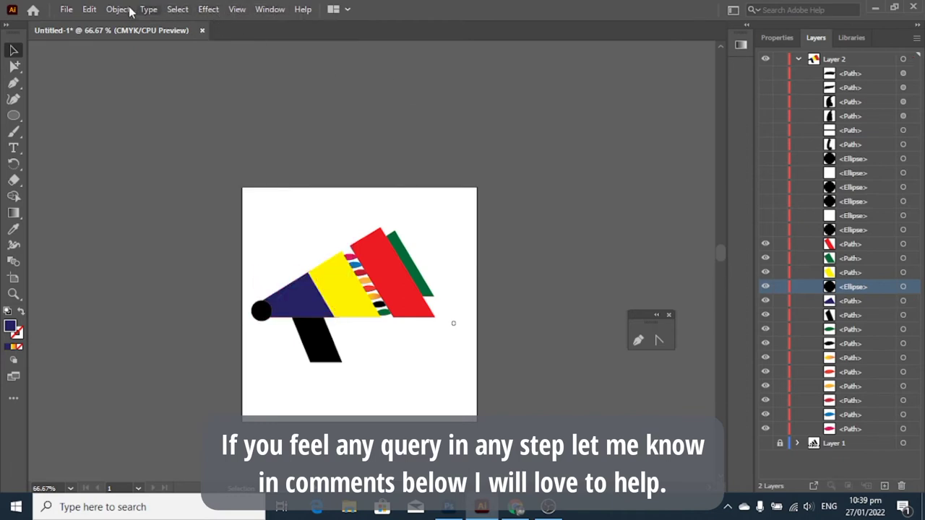
click(90, 9)
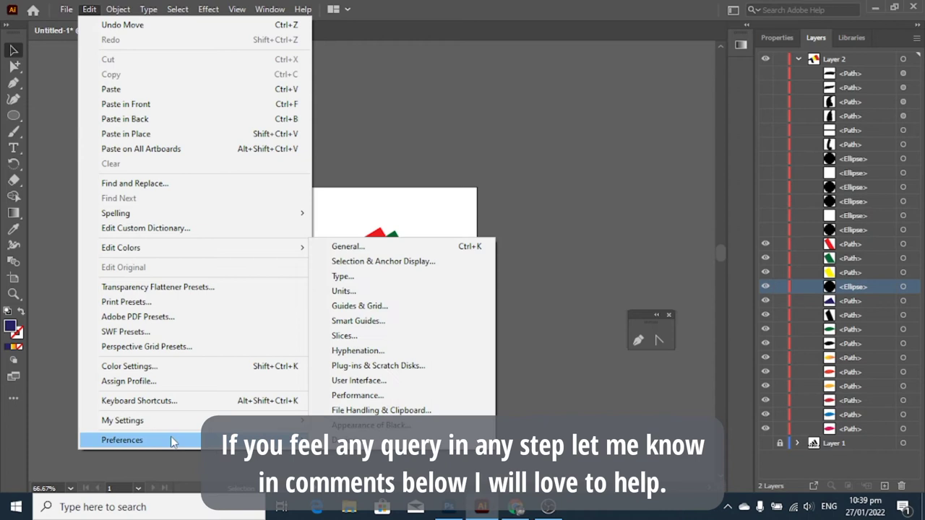
click(482, 112)
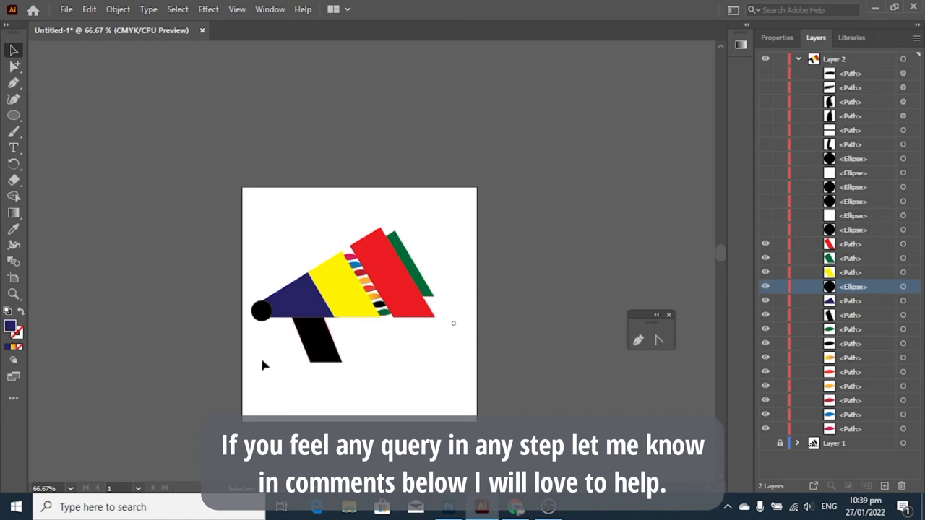
- Paint navy Paintbrush marks on the yellow band at 150% zoom
click(777, 38)
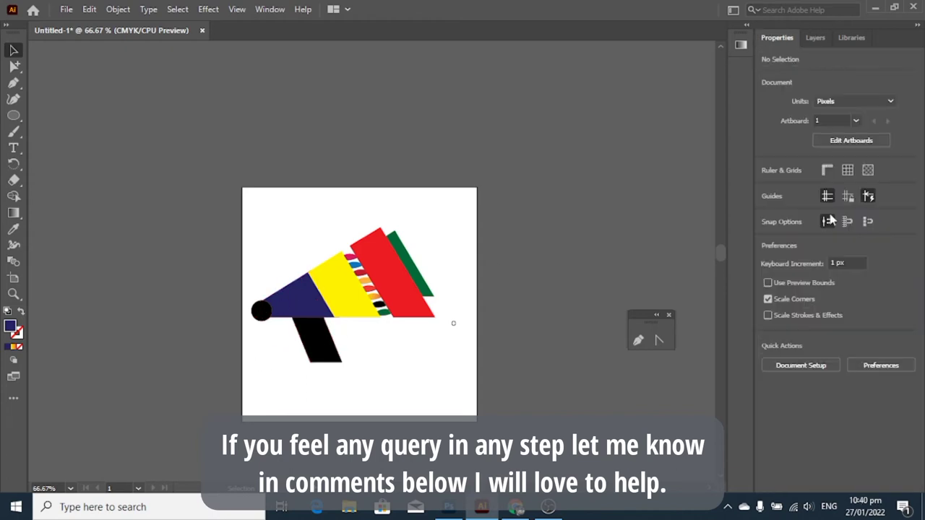
click(13, 131)
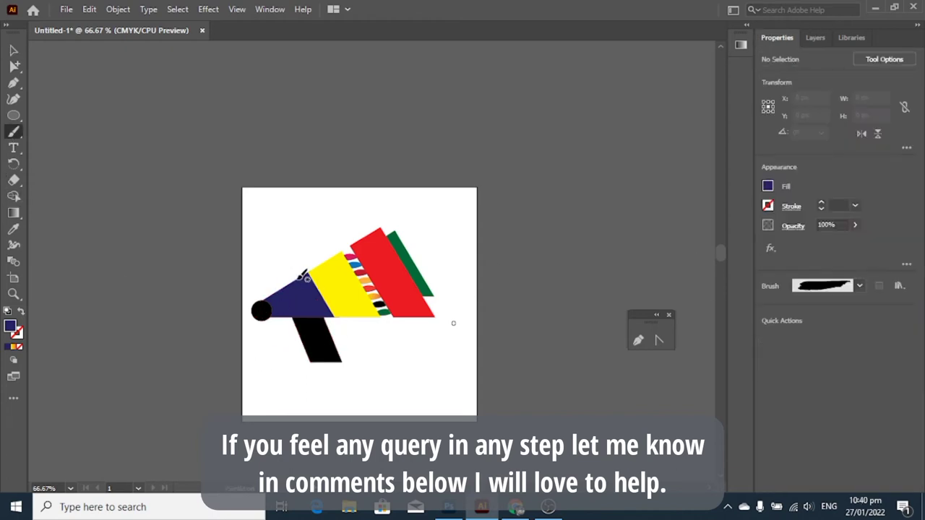
key(ctrl+minus)
key(ctrl+plus)
key(ctrl+plus)
key(ctrl+plus)
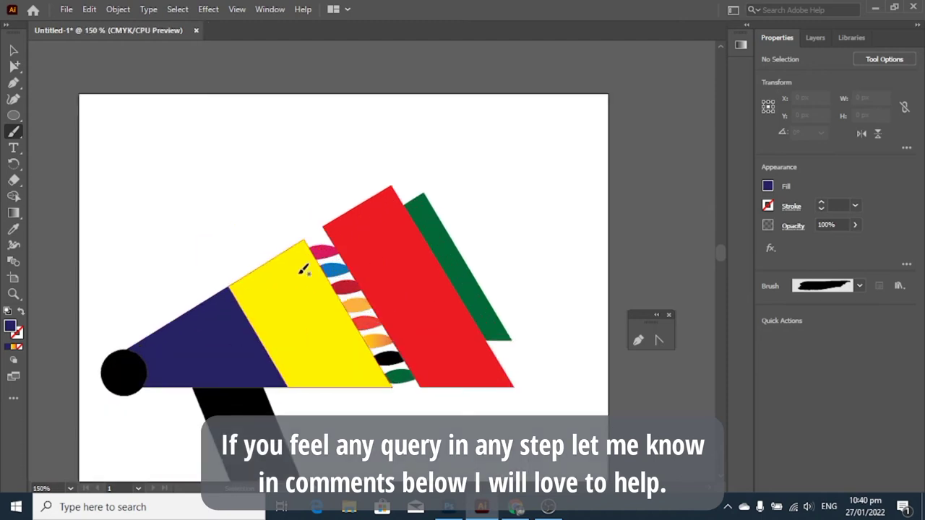
drag(271, 264, 269, 283)
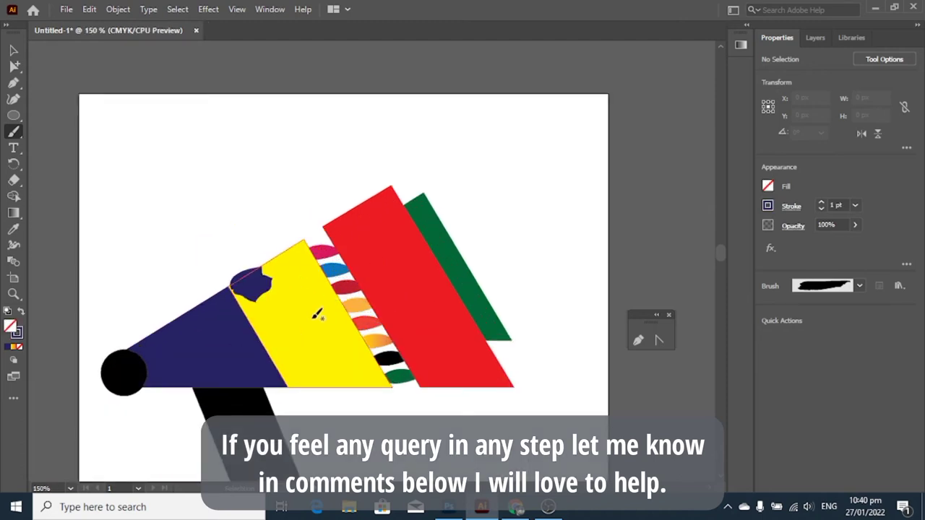
key(ctrl+z)
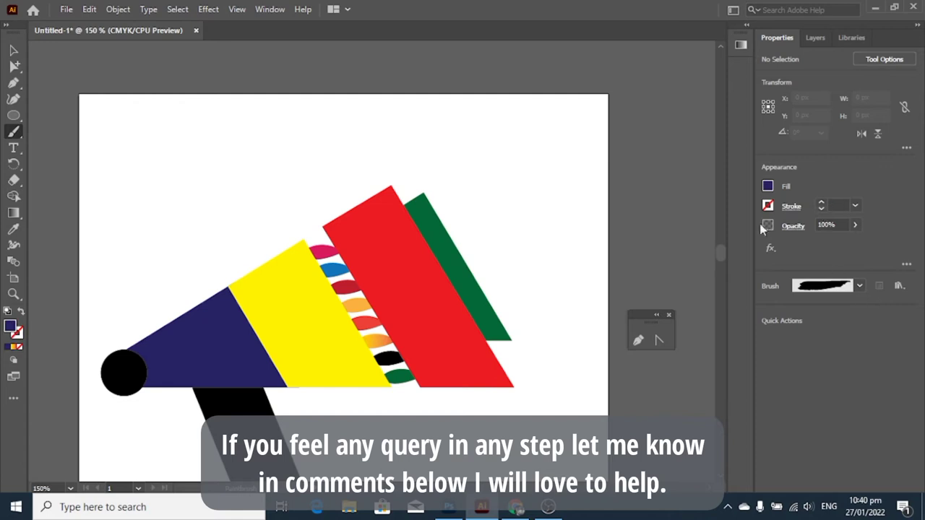
drag(312, 281, 289, 295)
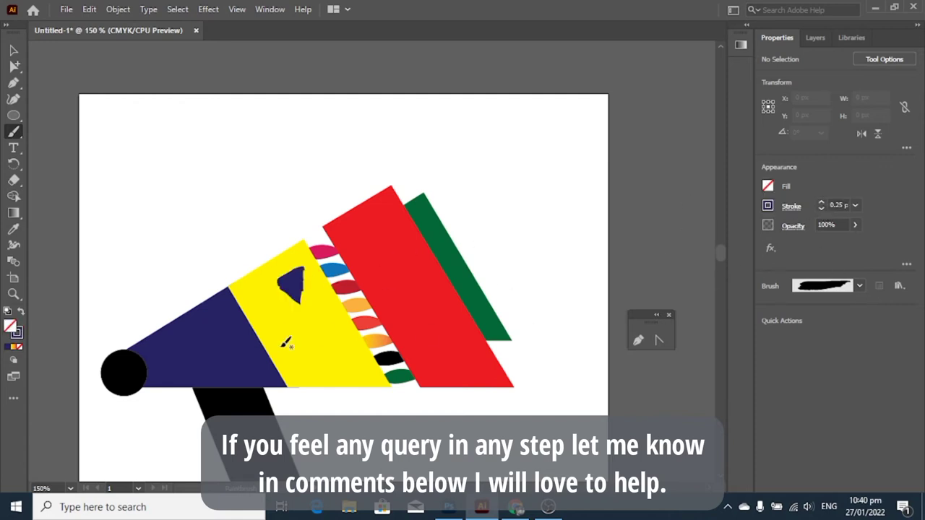
drag(282, 346, 335, 323)
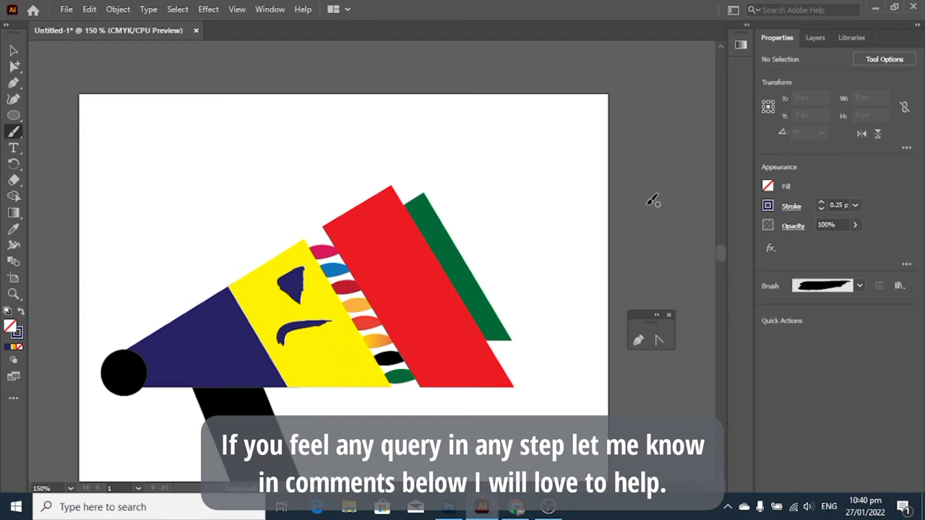
- Set the brush stroke to yellow, try strokes on the bands, then undo three of them
click(768, 186)
click(767, 205)
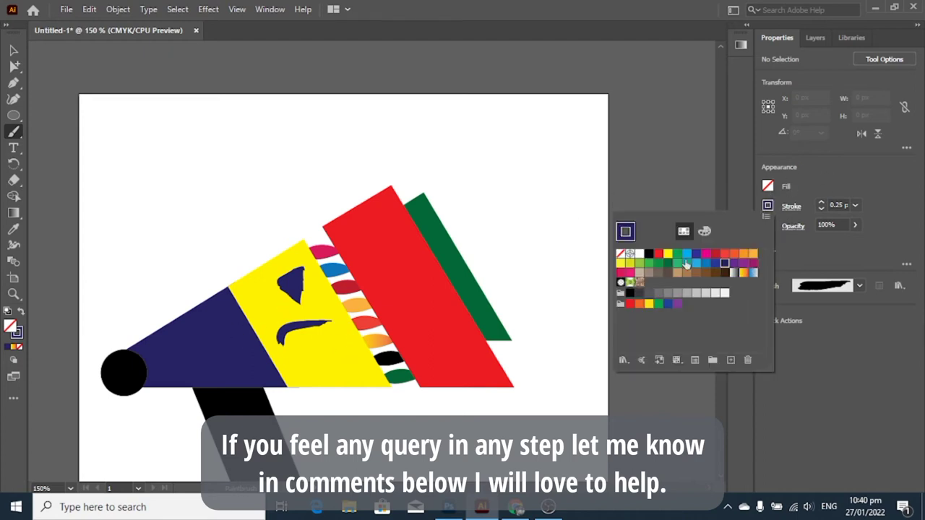
click(667, 254)
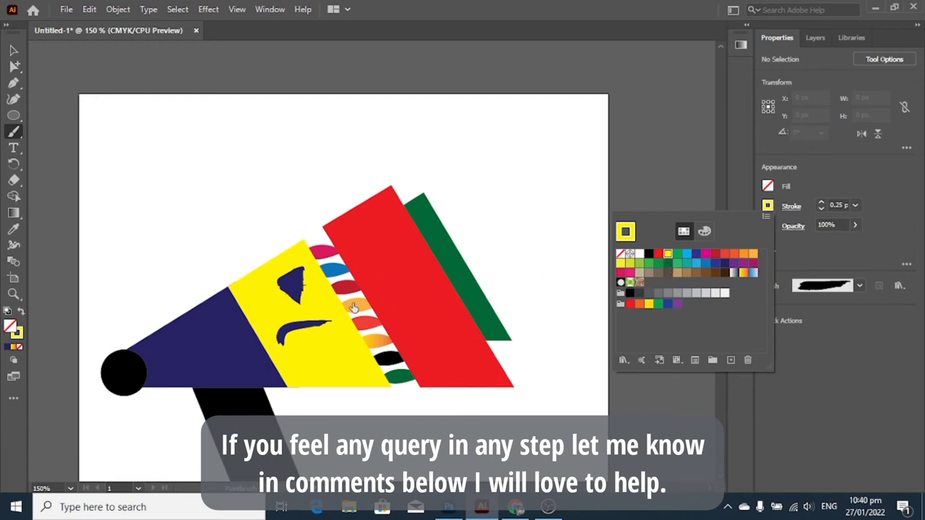
click(192, 351)
drag(189, 340, 234, 295)
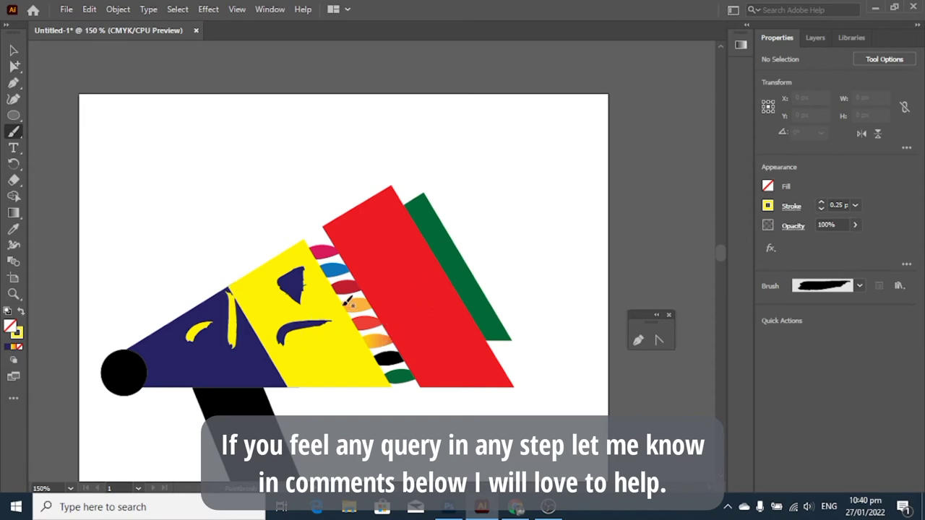
drag(264, 315, 261, 376)
drag(392, 231, 411, 275)
mouse_move(429, 314)
mouse_down()
mouse_move(382, 219)
mouse_move(450, 355)
mouse_move(372, 239)
mouse_up()
key(ctrl+z)
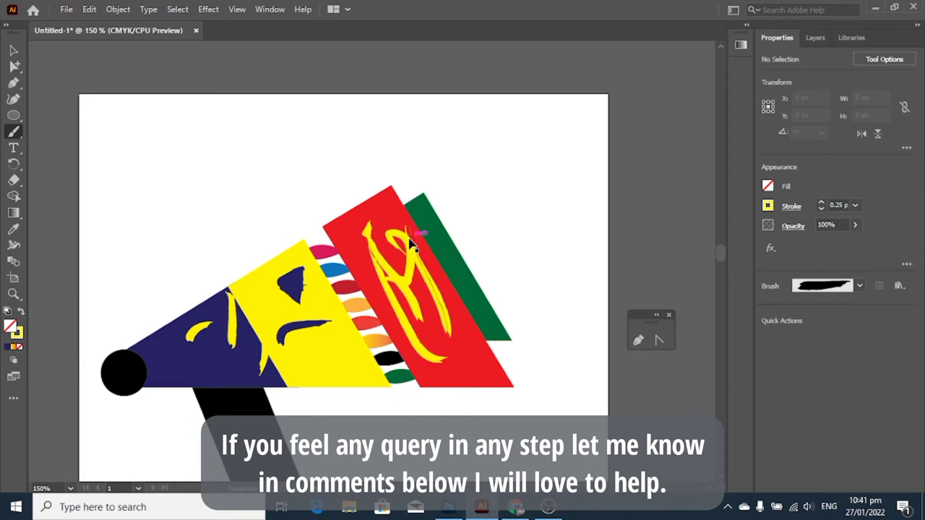
key(ctrl+z)
key(ctrl+z)
key(ctrl+z)
key(ctrl+z)
key(ctrl+z)
key(ctrl+z)
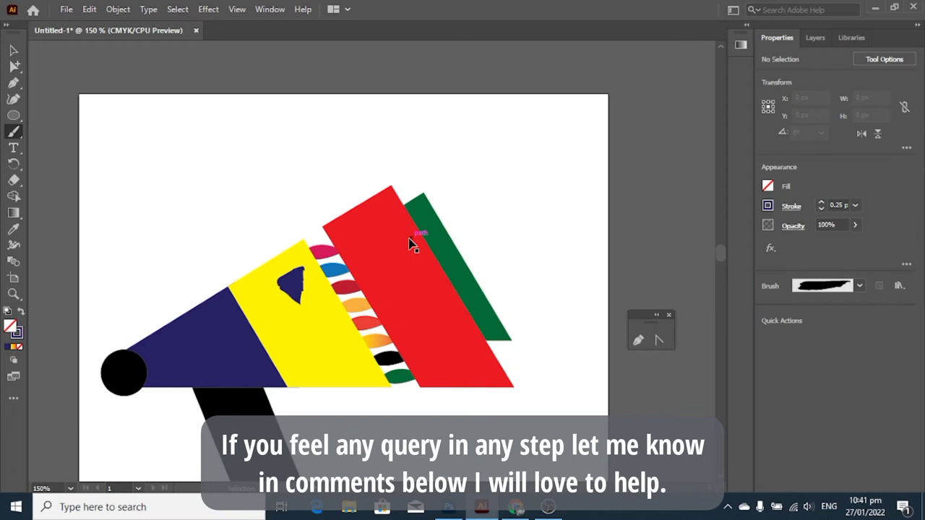
key(ctrl+z)
key(ctrl+z)
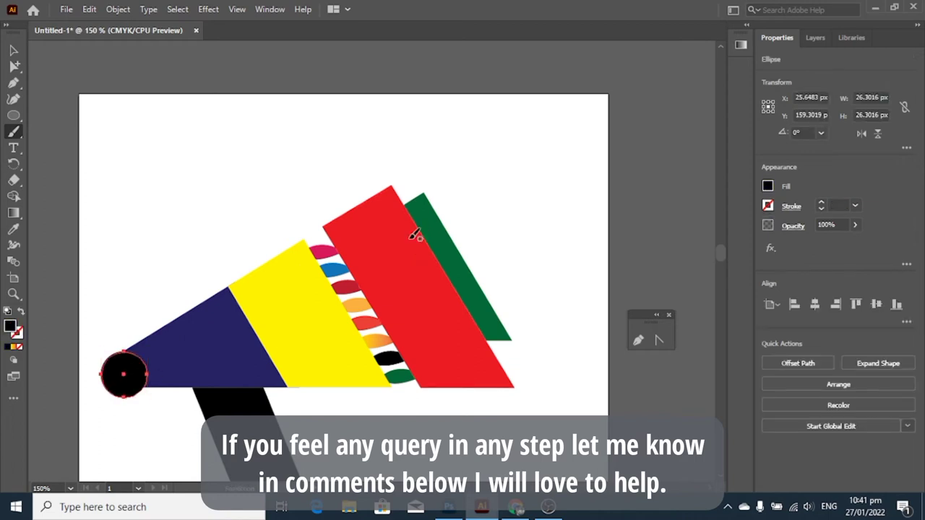
- Shrink the black circle at the megaphone's narrow tip
key(v)
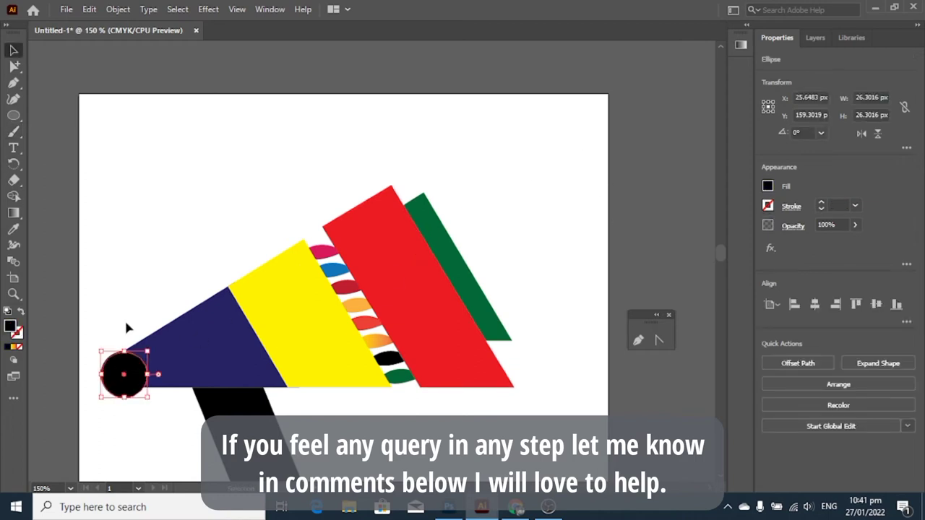
mouse_move(147, 349)
mouse_down()
mouse_move(124, 381)
mouse_move(130, 363)
mouse_move(113, 379)
mouse_up()
click(153, 417)
click(109, 380)
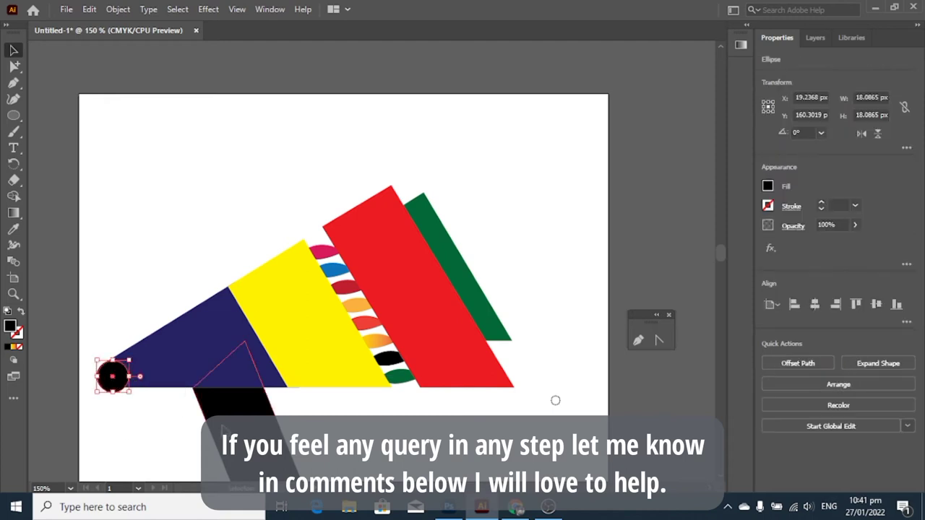
click(340, 401)
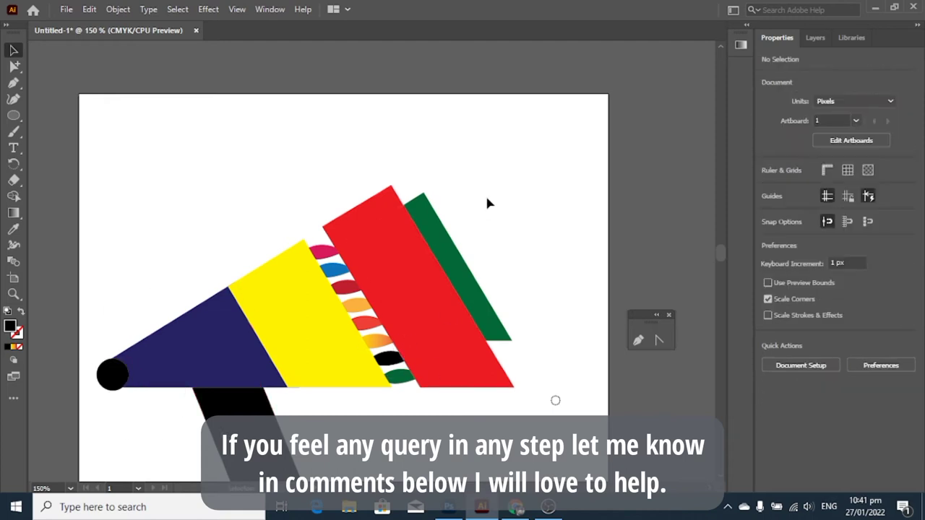
key(ctrl+minus)
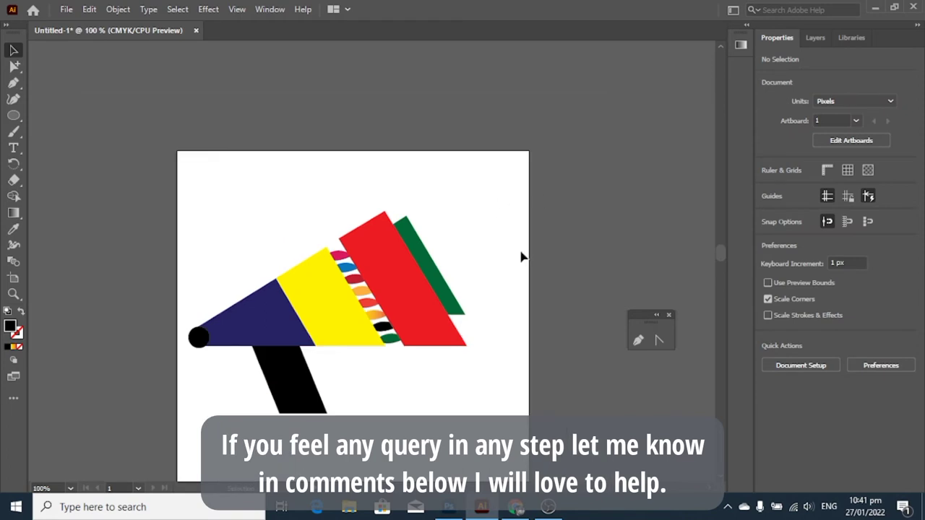
click(199, 338)
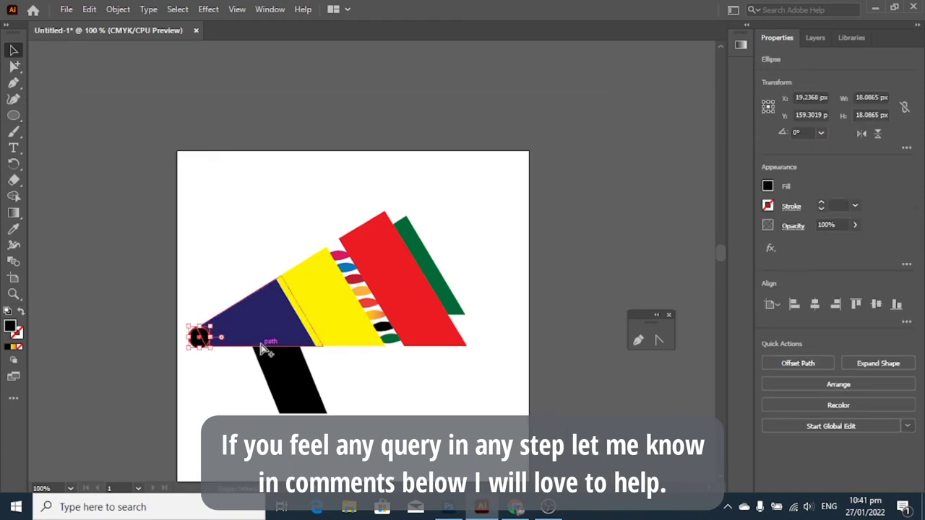
drag(213, 326, 205, 332)
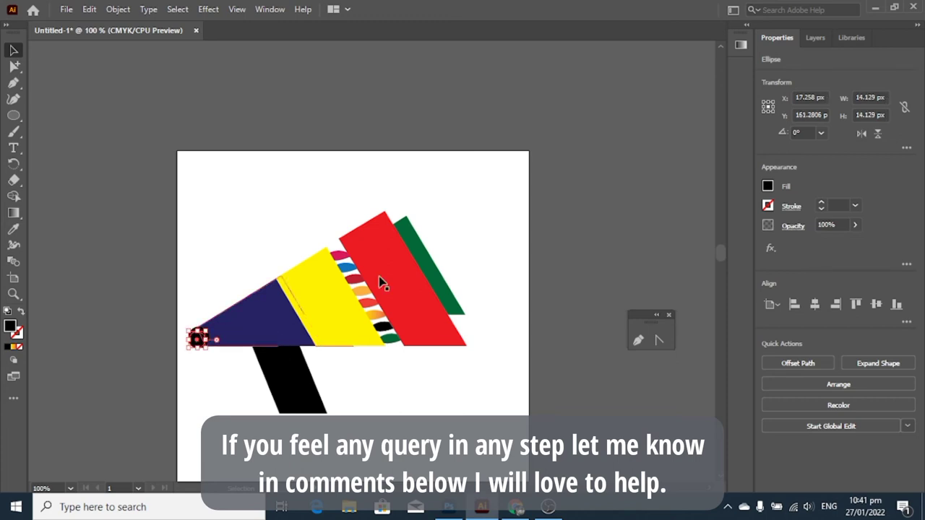
- Fill the tip circle with red from the Properties Fill swatches
click(768, 187)
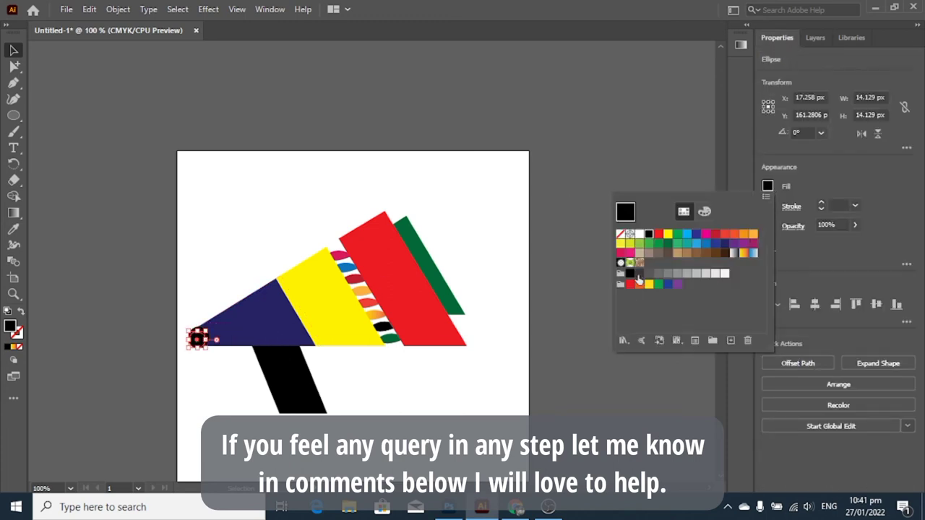
click(693, 236)
click(724, 246)
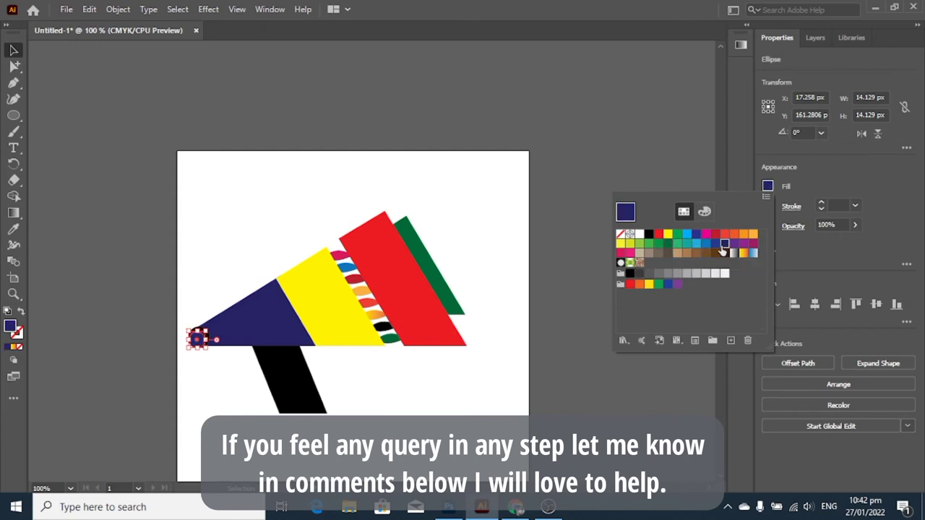
key(Escape)
click(767, 186)
click(658, 234)
click(663, 152)
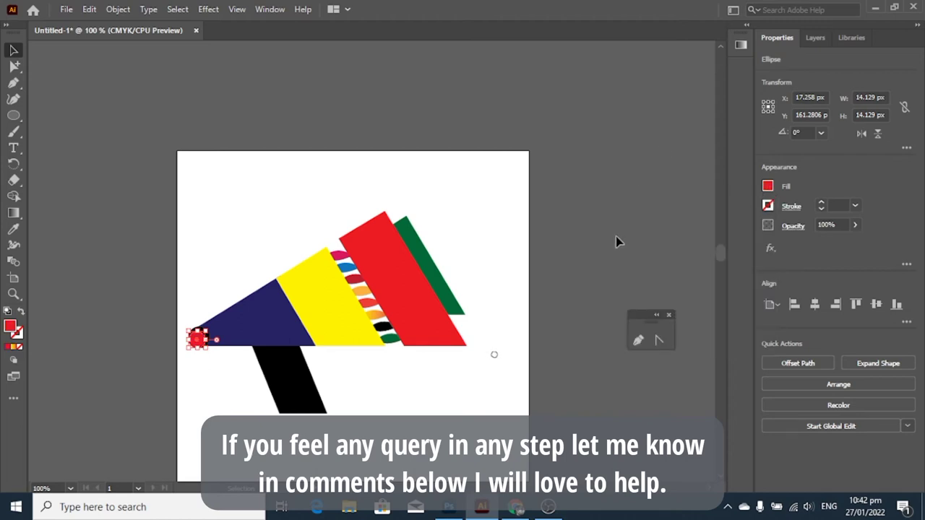
click(615, 241)
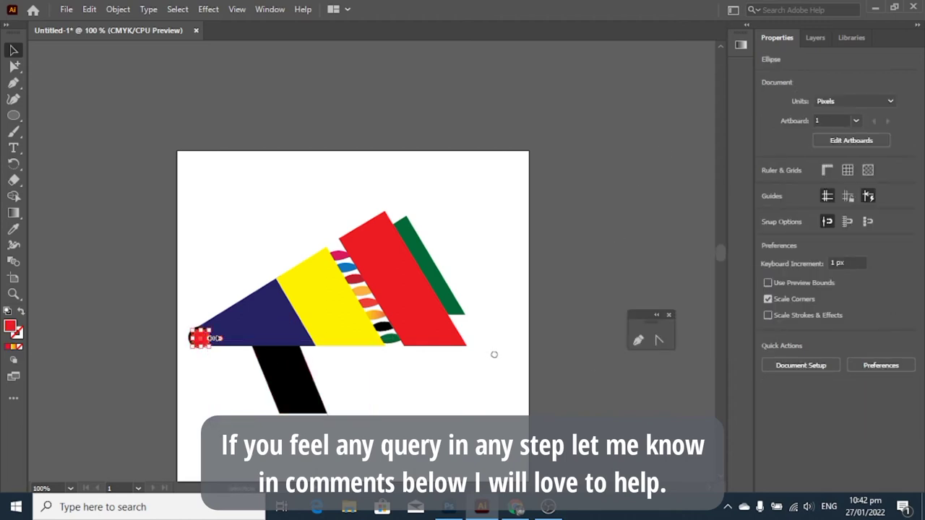
- Slightly resize the red dot at the tip and deselect it
click(203, 336)
drag(205, 332, 207, 331)
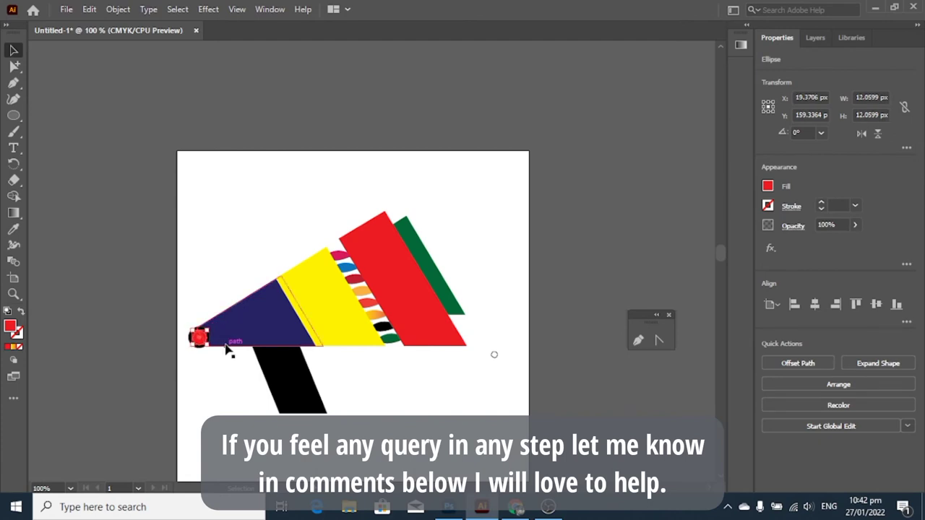
click(547, 247)
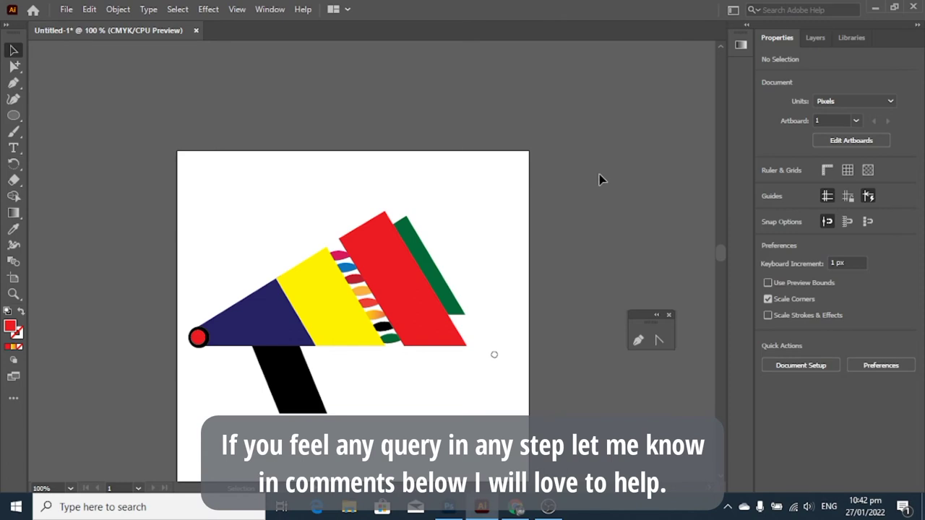
click(64, 10)
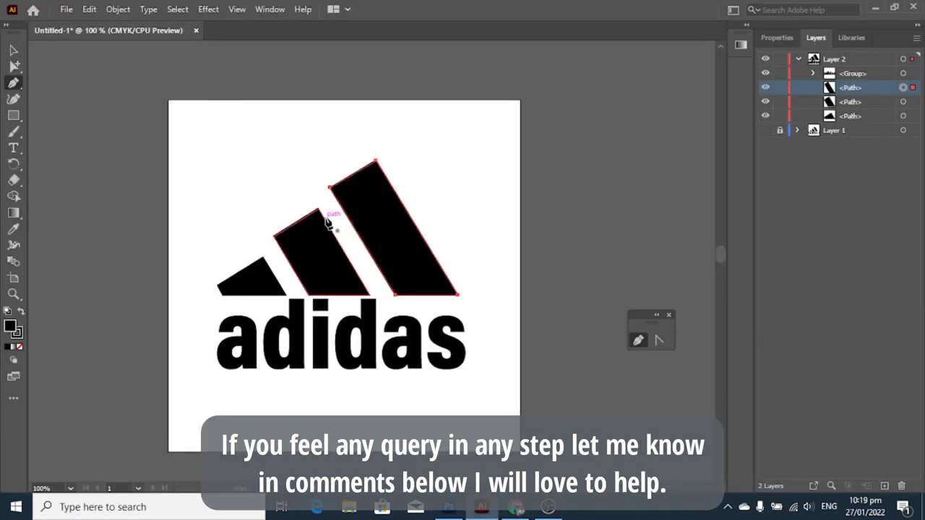
- Stretch the small left stripe and the middle stripe upward toward the slope
click(14, 52)
click(246, 278)
drag(252, 252, 254, 240)
click(320, 224)
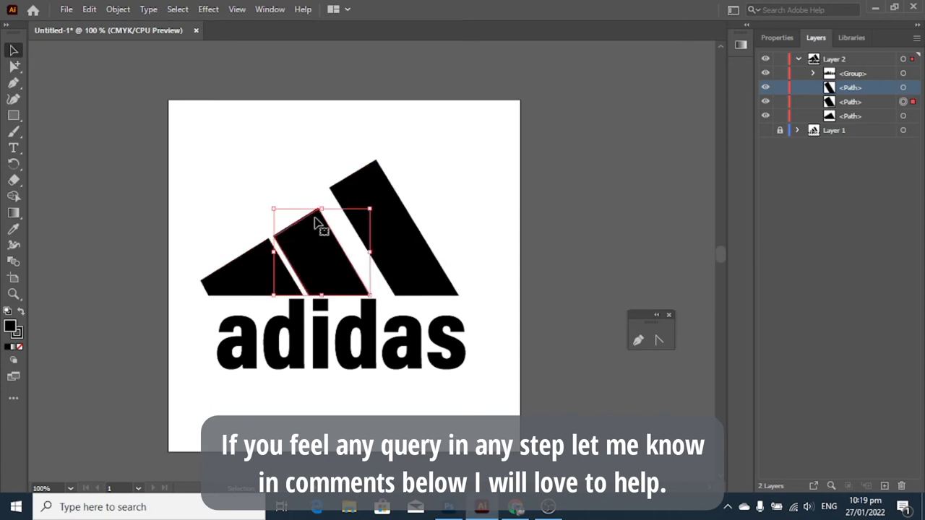
mouse_move(322, 209)
mouse_down()
mouse_move(321, 195)
mouse_move(330, 193)
mouse_move(328, 203)
mouse_up()
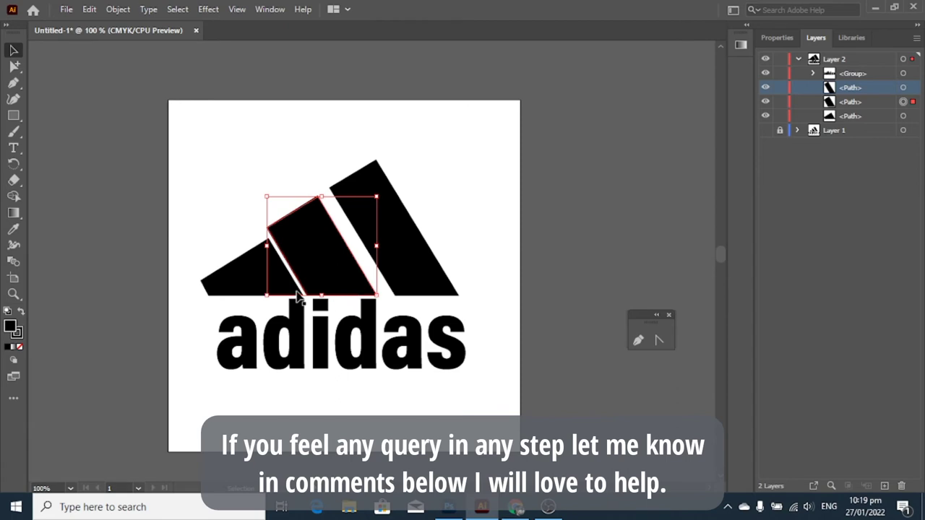
click(257, 273)
drag(254, 238, 256, 226)
click(186, 228)
- Zoom in and refine the left stripe to about 107.82 × 59.8 px, aligned with the others
click(252, 248)
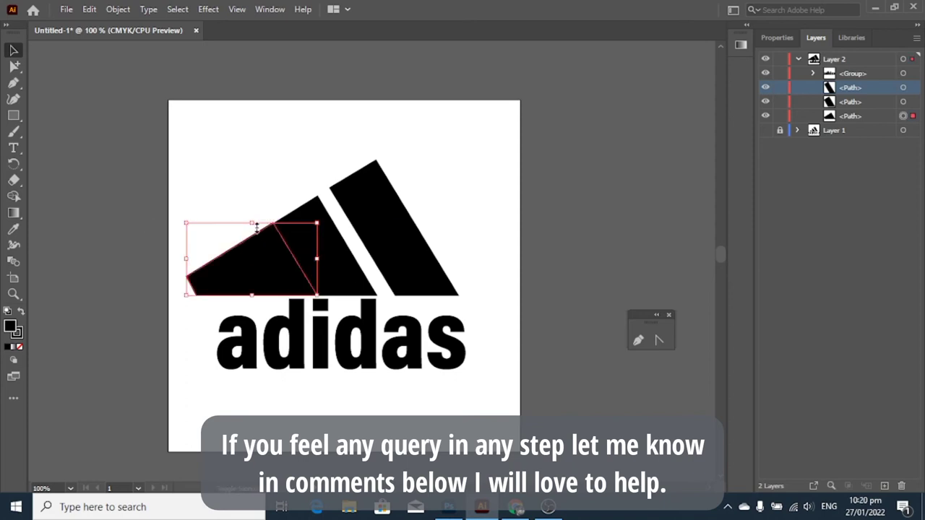
key(ctrl+plus)
key(ctrl+plus)
key(ctrl+plus)
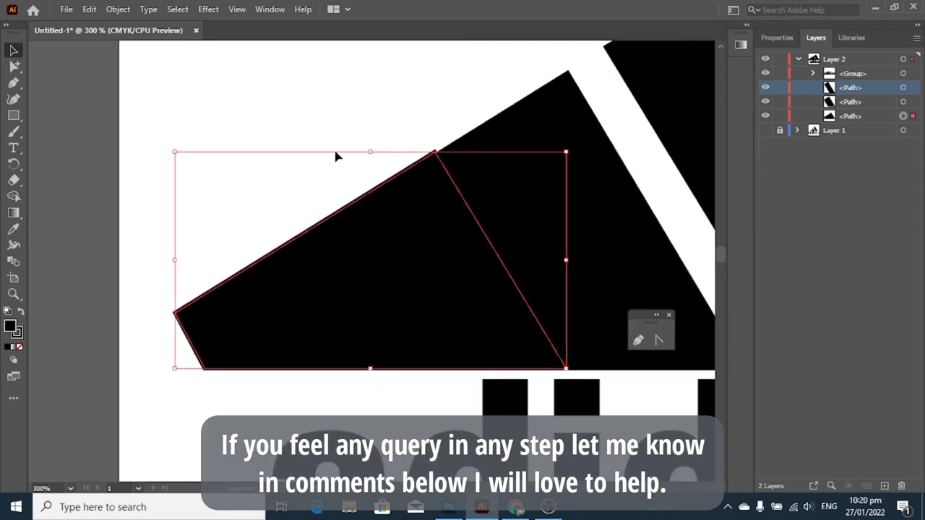
drag(376, 157, 369, 158)
click(189, 151)
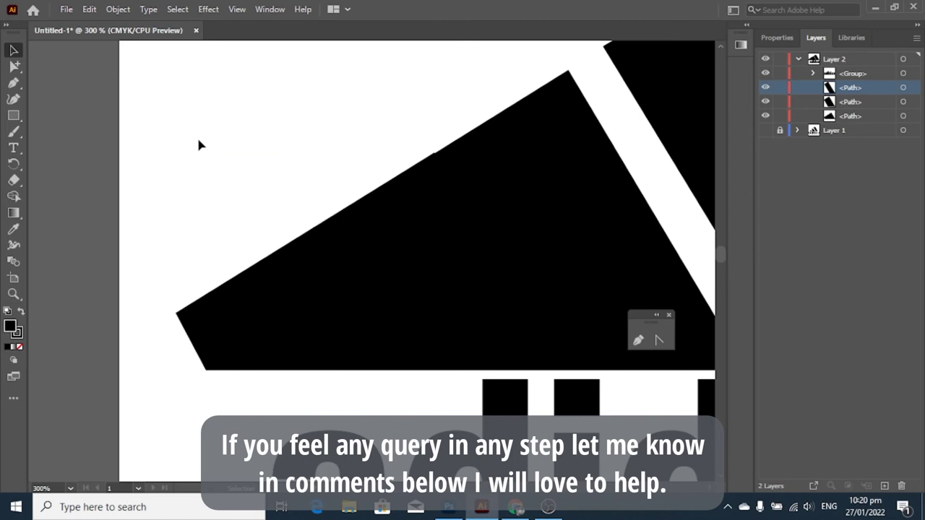
click(382, 227)
drag(370, 155, 372, 161)
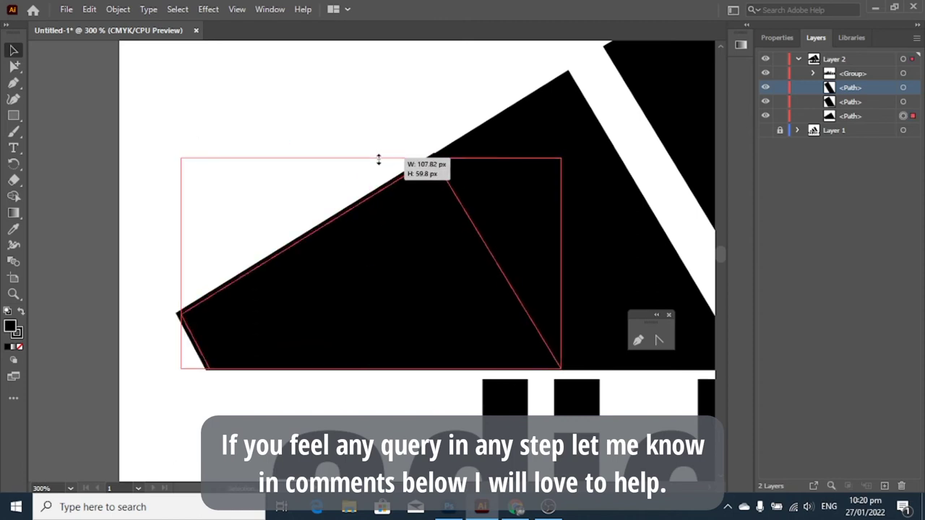
drag(351, 285, 360, 284)
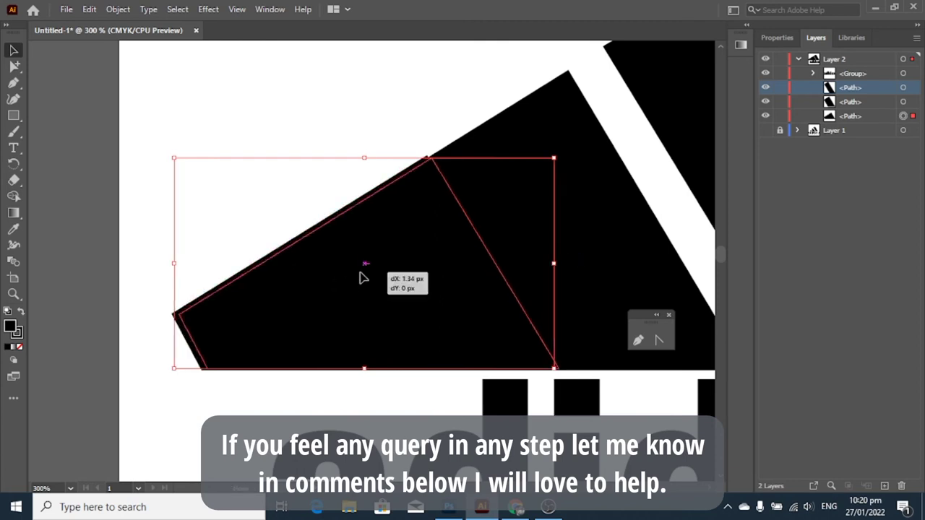
click(267, 94)
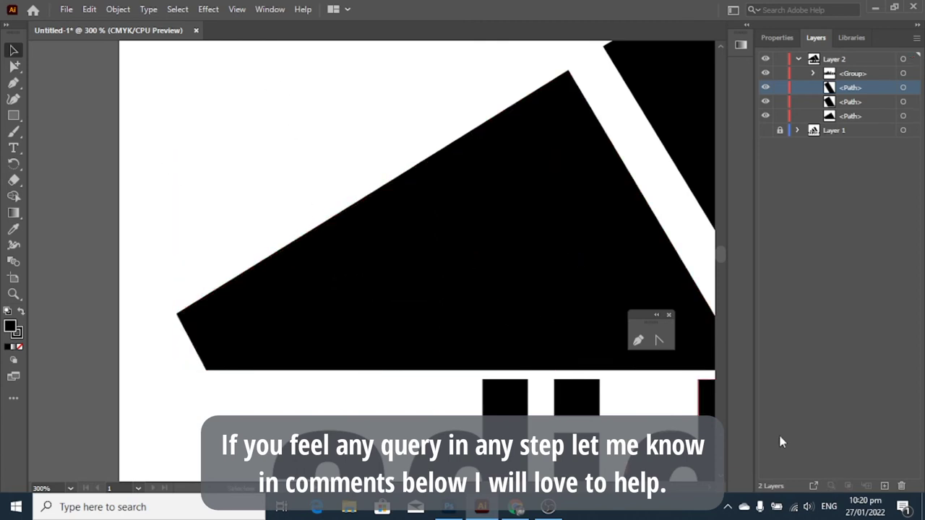
key(ctrl+minus)
key(ctrl+minus)
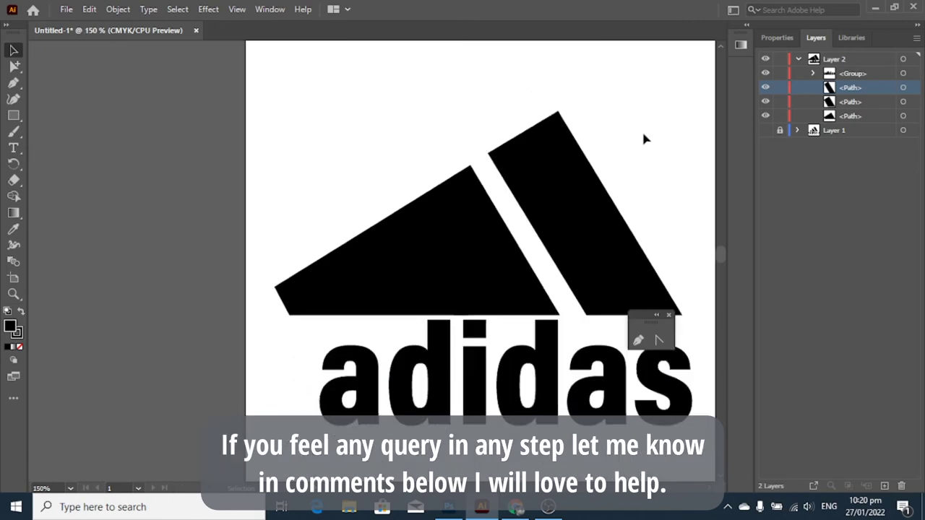
- Delete the outlined adidas lettering group, leaving only the three stripe paths
scroll(398, 260, right, 3)
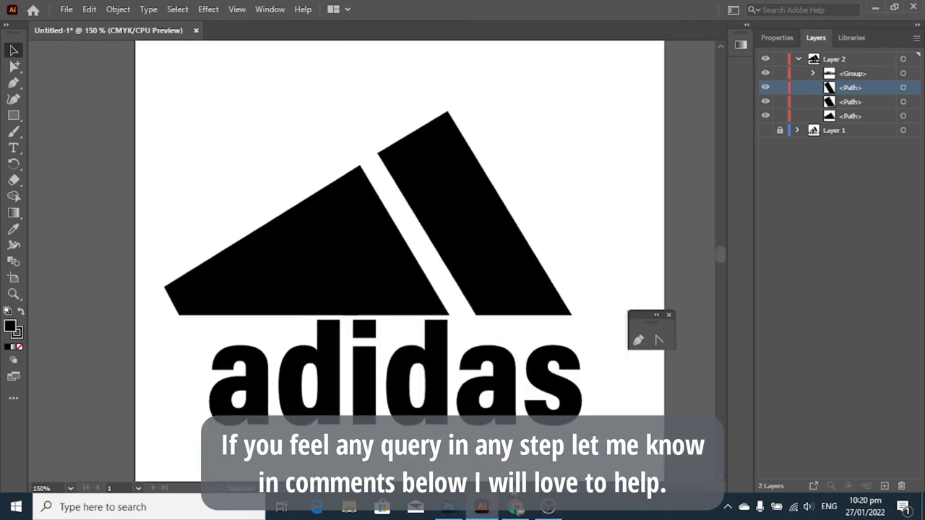
scroll(397, 260, right, 2)
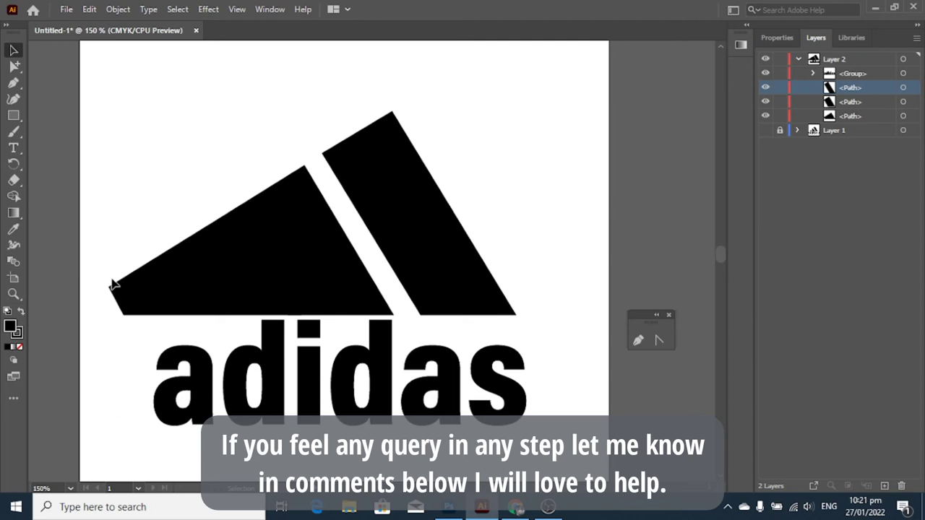
click(903, 73)
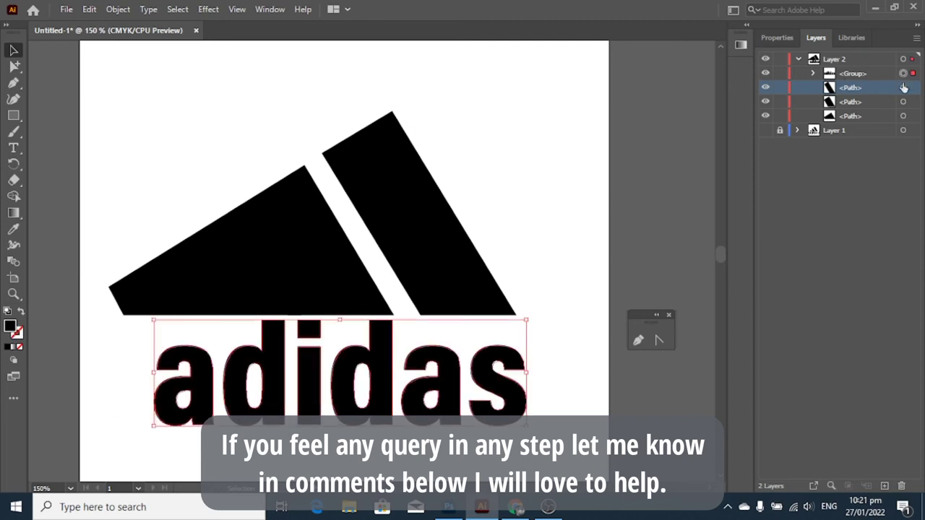
key(Delete)
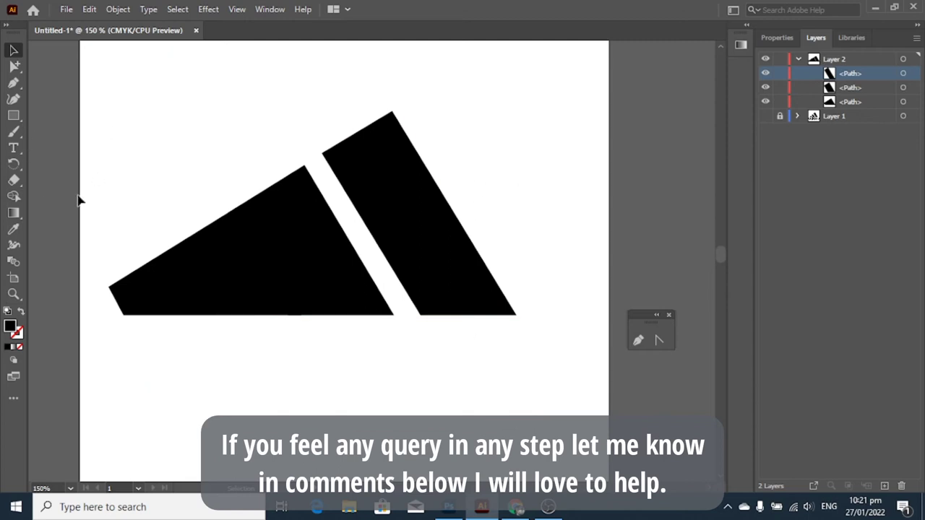
- Duplicate the middle stripe, place it overlapping the right stripe, and fill it white
click(194, 290)
click(320, 268)
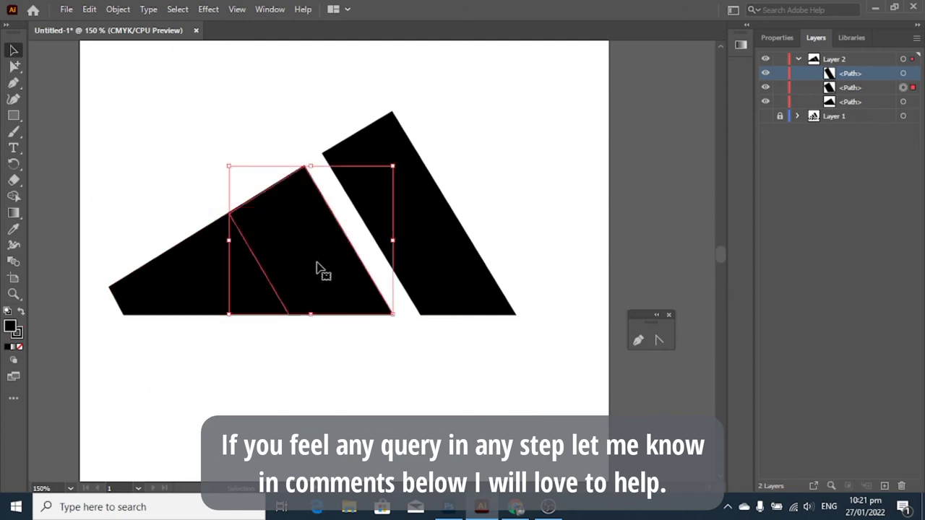
drag(320, 268, 452, 189)
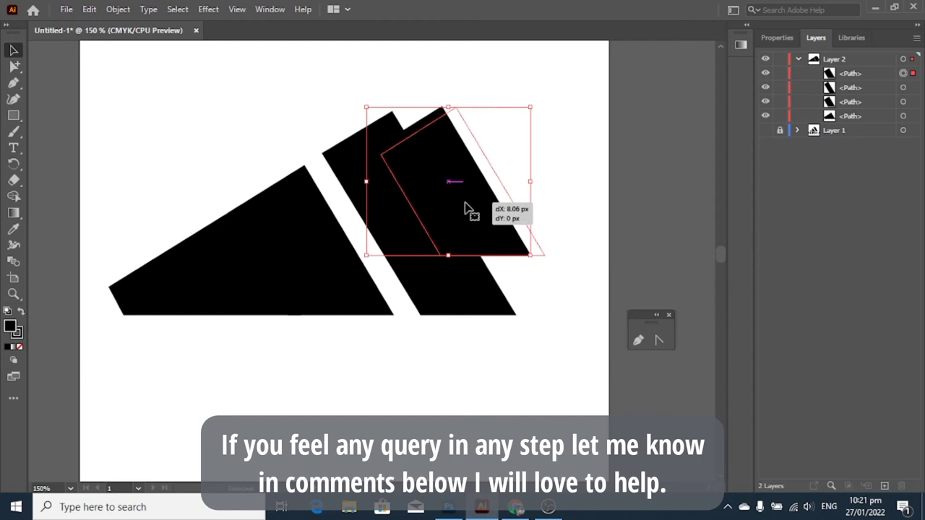
drag(453, 207, 467, 208)
drag(850, 75, 854, 92)
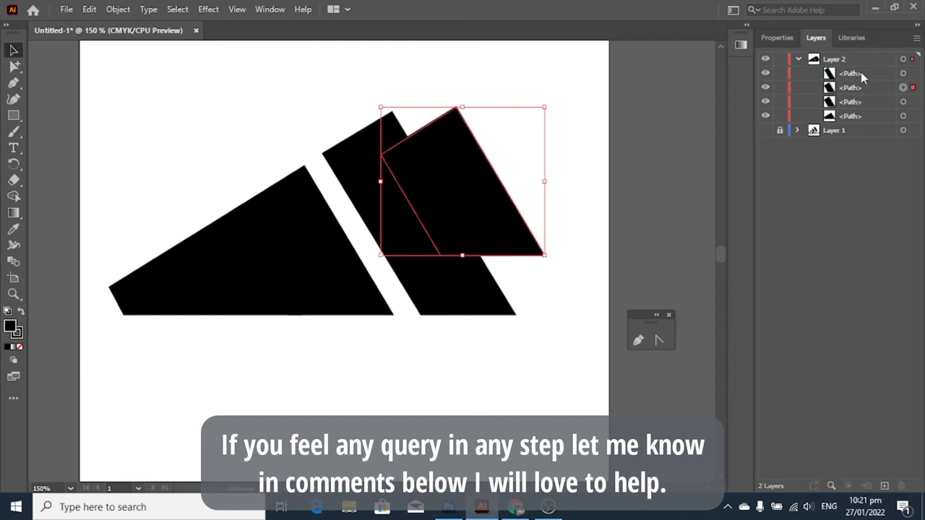
click(775, 38)
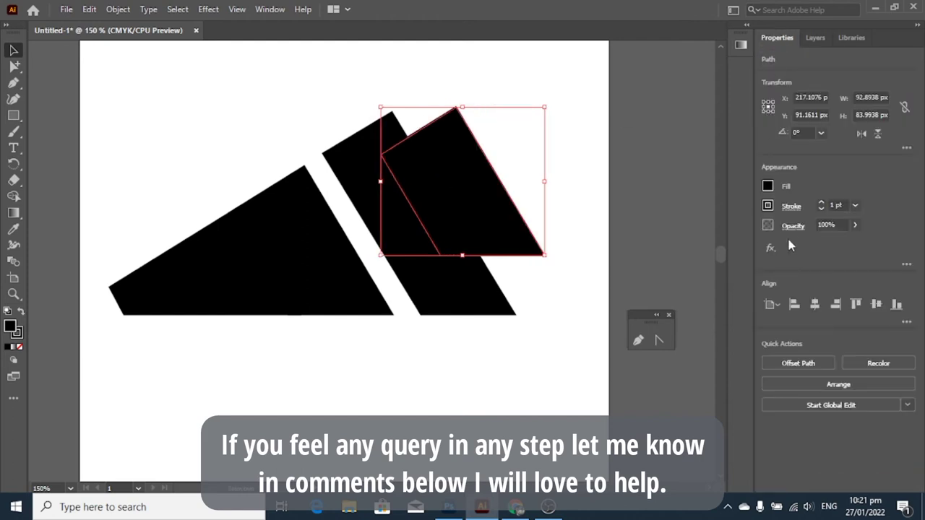
click(769, 187)
click(638, 234)
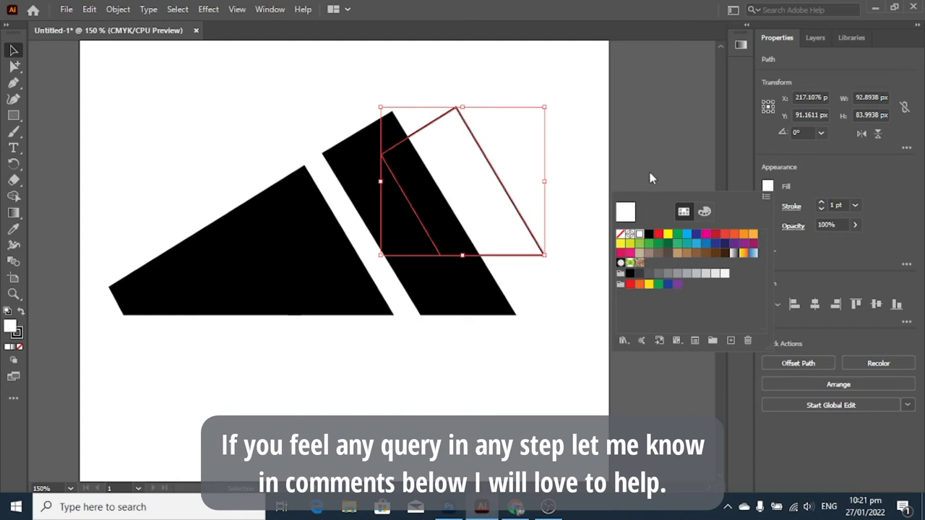
click(664, 149)
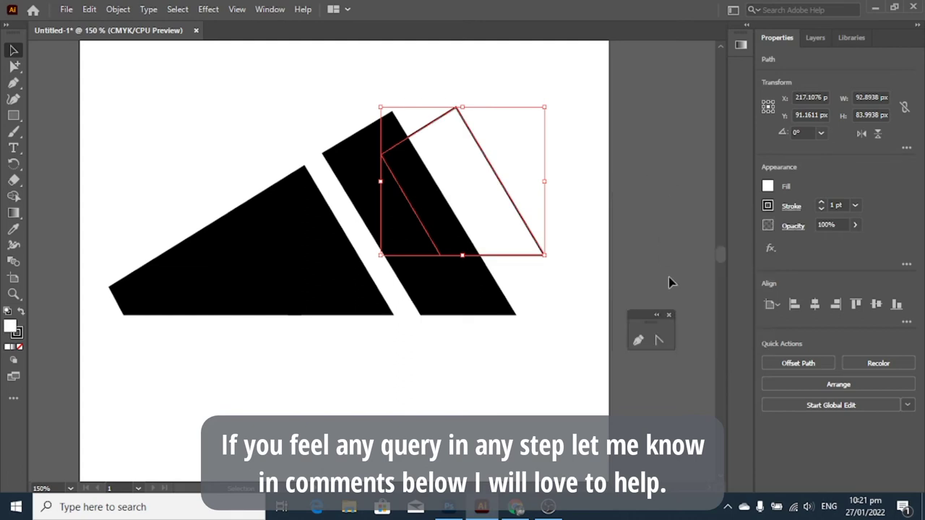
drag(493, 208, 480, 215)
click(666, 214)
- Move the black quadrilateral down-left and narrow it into a handle beneath the triangle
click(318, 296)
drag(321, 270, 274, 366)
drag(348, 335, 292, 335)
drag(236, 362, 244, 366)
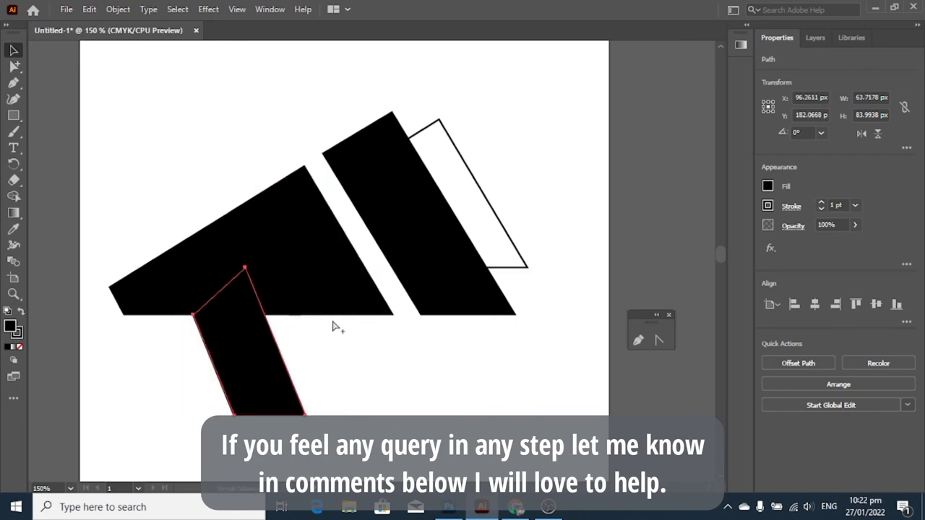
click(636, 185)
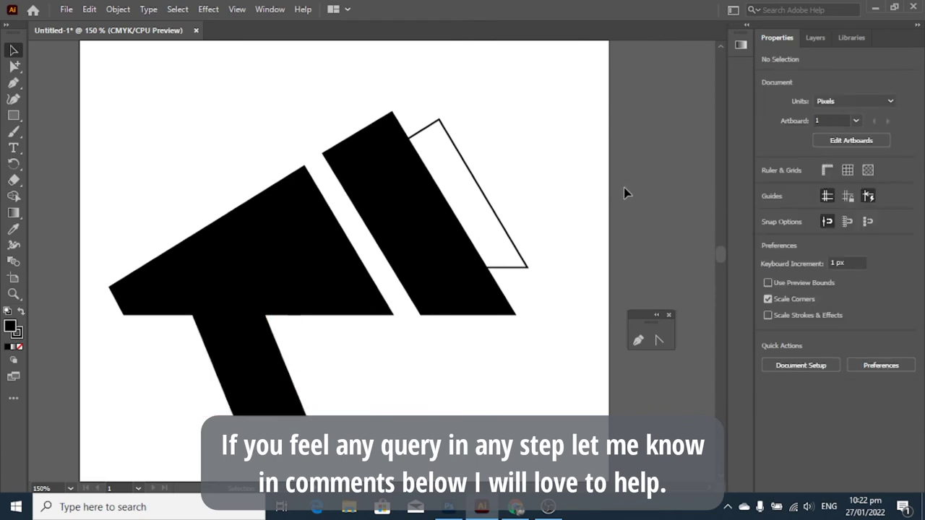
- Fill the middle piece green and the right and rear stripes navy
click(306, 246)
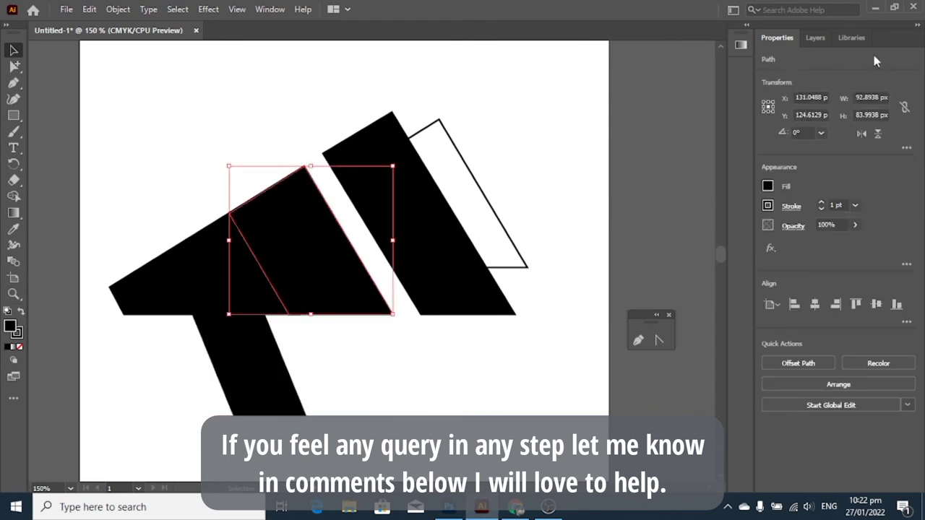
click(768, 186)
click(648, 232)
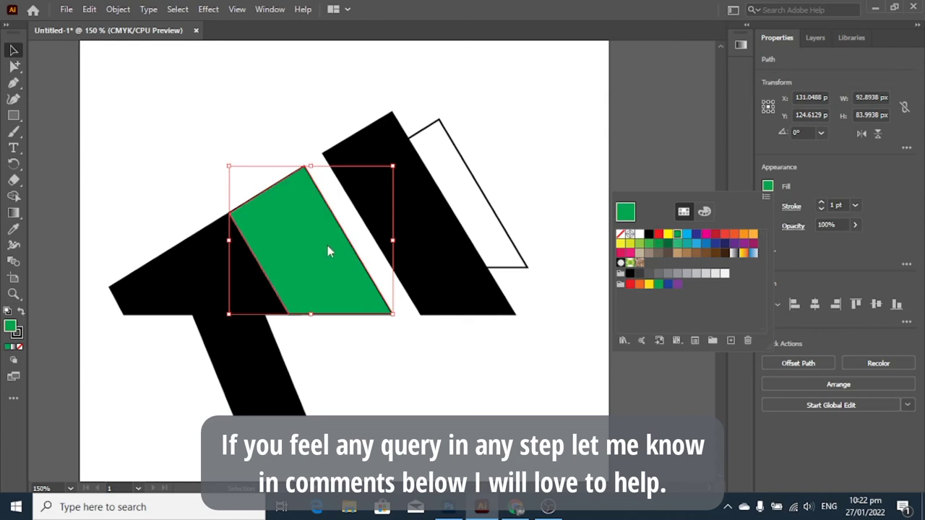
click(768, 186)
drag(696, 234, 462, 250)
drag(695, 234, 489, 237)
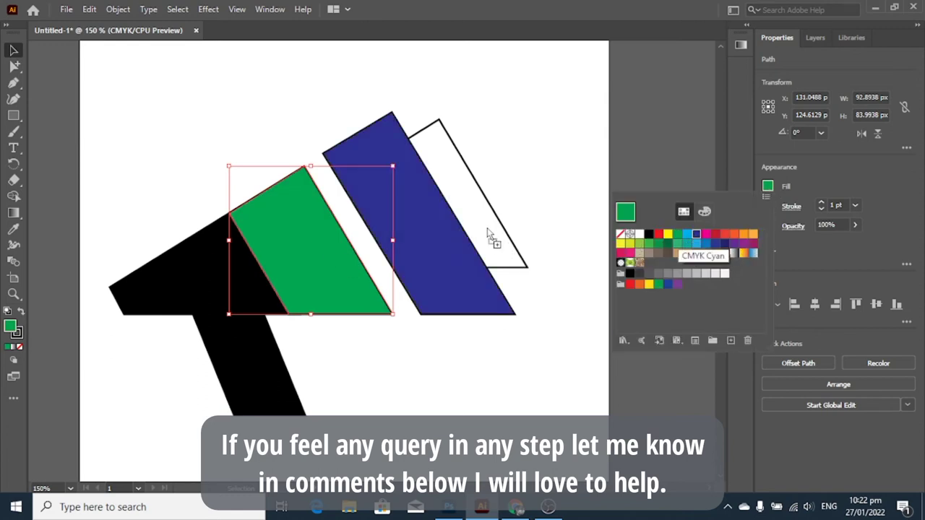
click(556, 305)
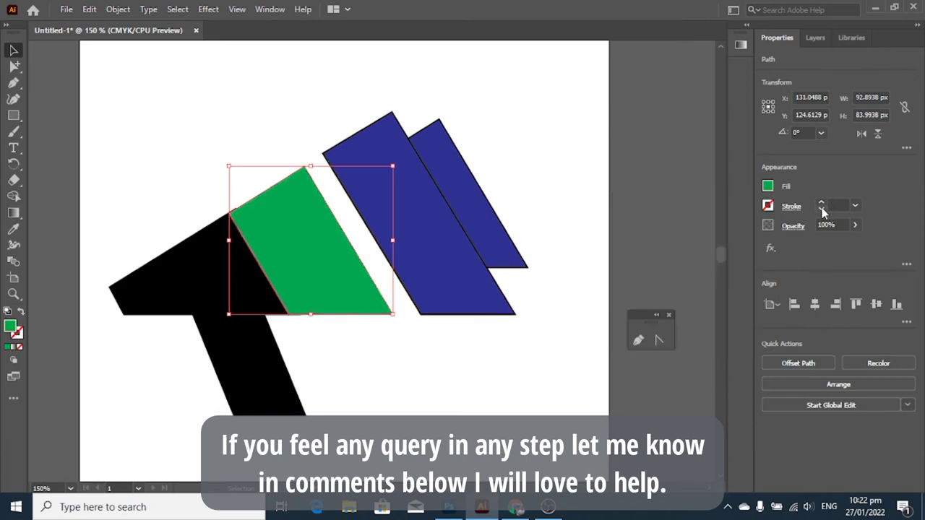
- Remove the outline stroke from the black handle stem
click(470, 278)
click(467, 212)
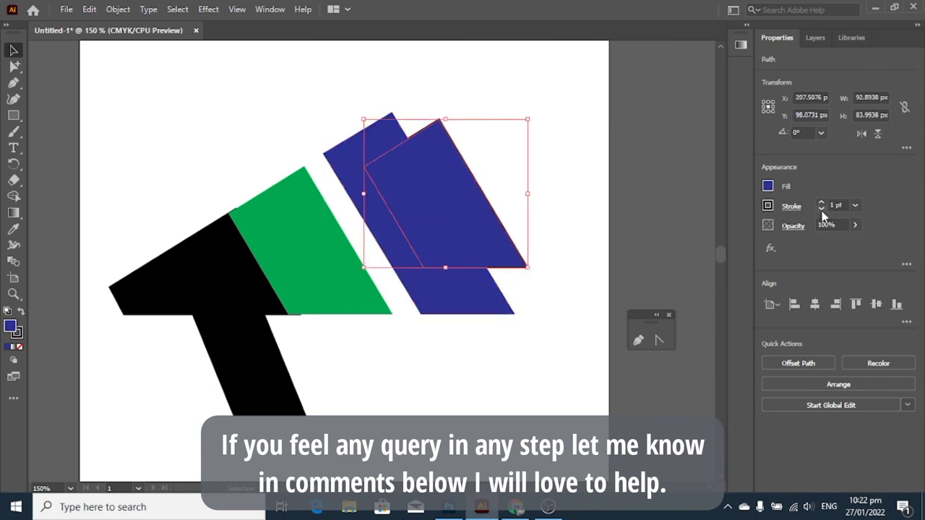
click(191, 281)
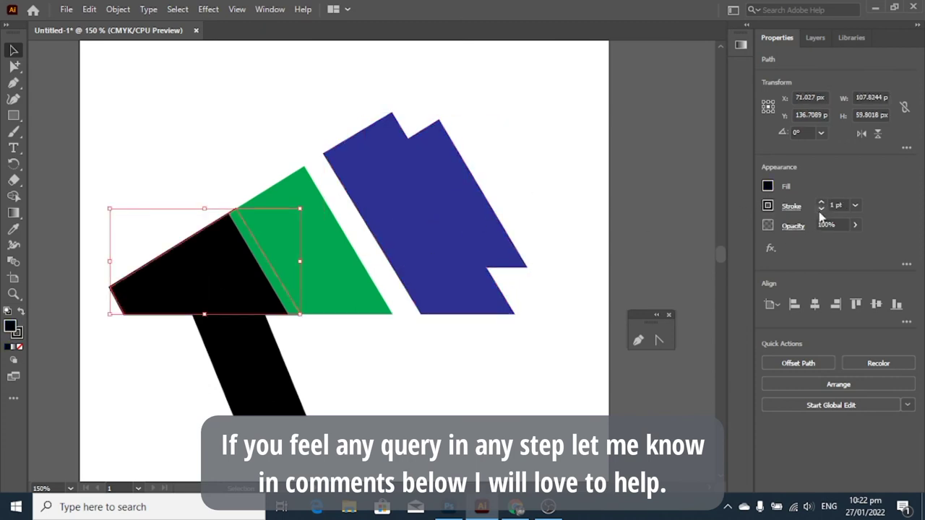
click(241, 384)
click(822, 209)
- Make the rear stripe yellow and the stem orange, then move the stem behind the black cone
click(653, 225)
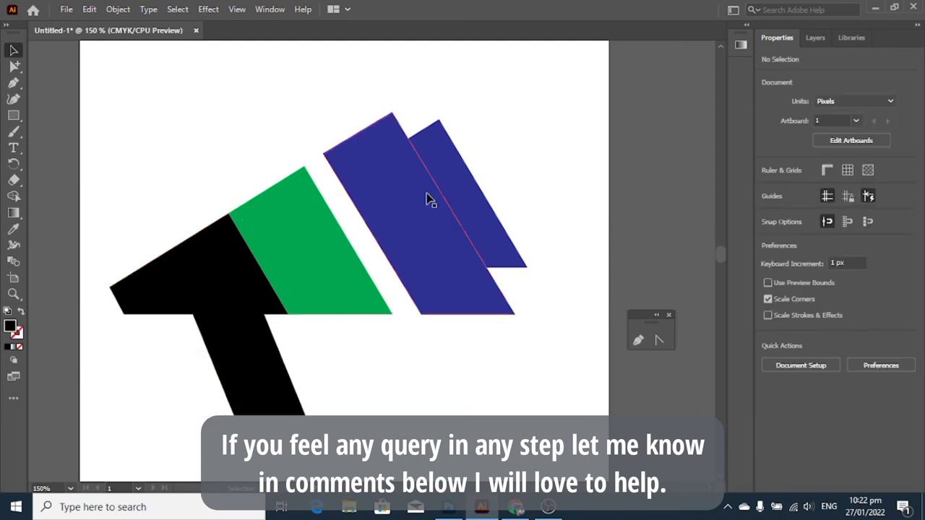
click(428, 198)
click(767, 187)
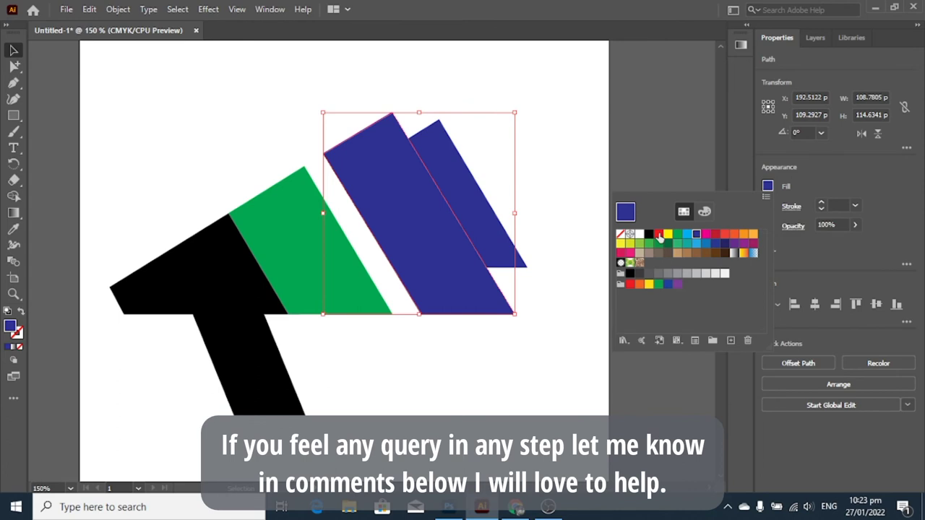
drag(667, 235, 513, 224)
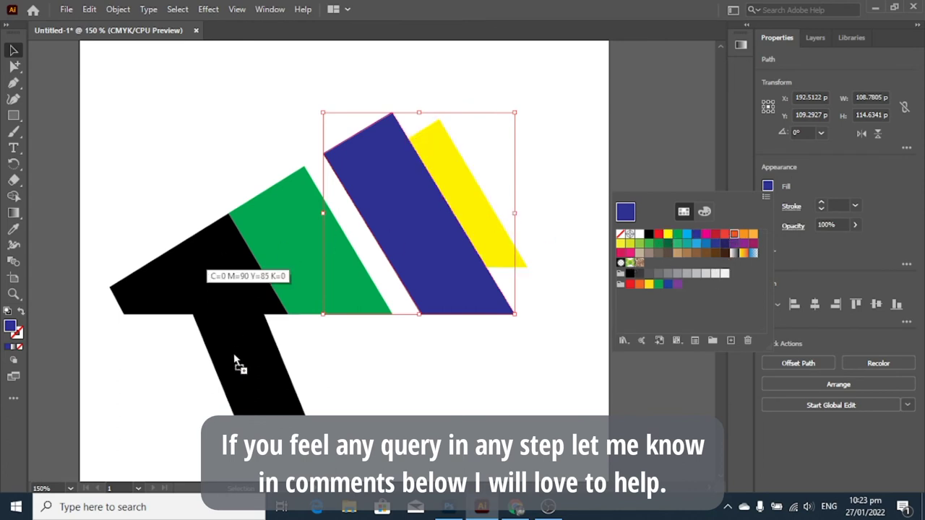
drag(735, 238, 238, 366)
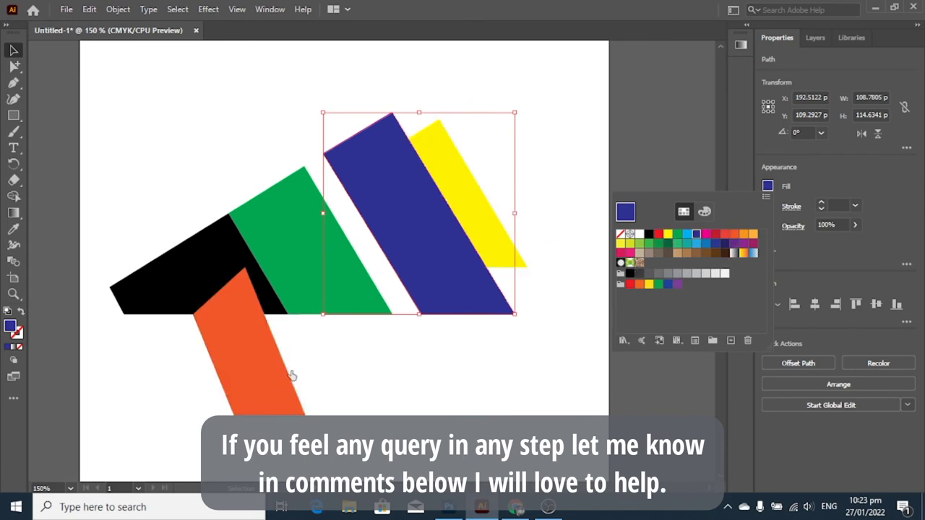
click(815, 37)
click(852, 74)
drag(855, 77, 865, 138)
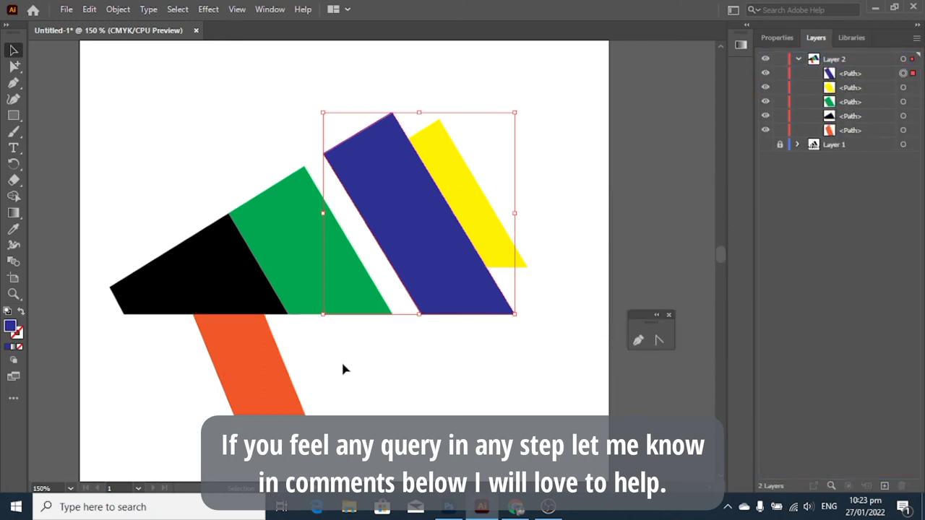
- Draw a small curved leaf shape with the Pen and Convert Anchor Point tools
click(13, 82)
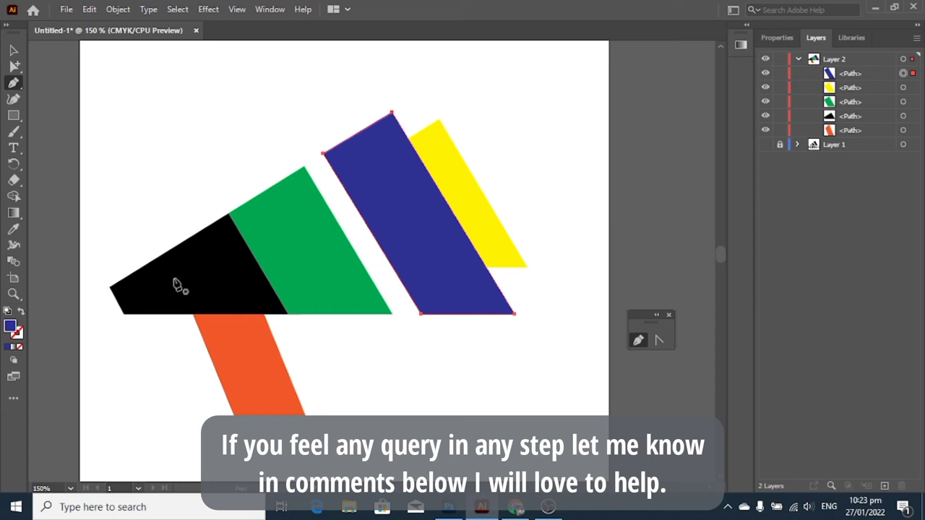
click(174, 267)
drag(216, 257, 244, 267)
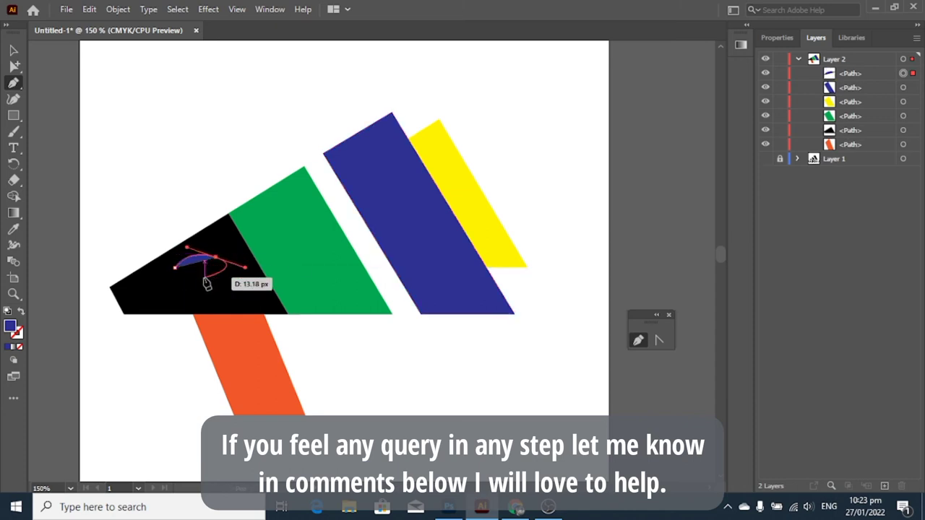
click(659, 341)
click(215, 257)
click(637, 340)
mouse_move(215, 258)
mouse_down()
mouse_move(202, 275)
mouse_move(173, 269)
mouse_up()
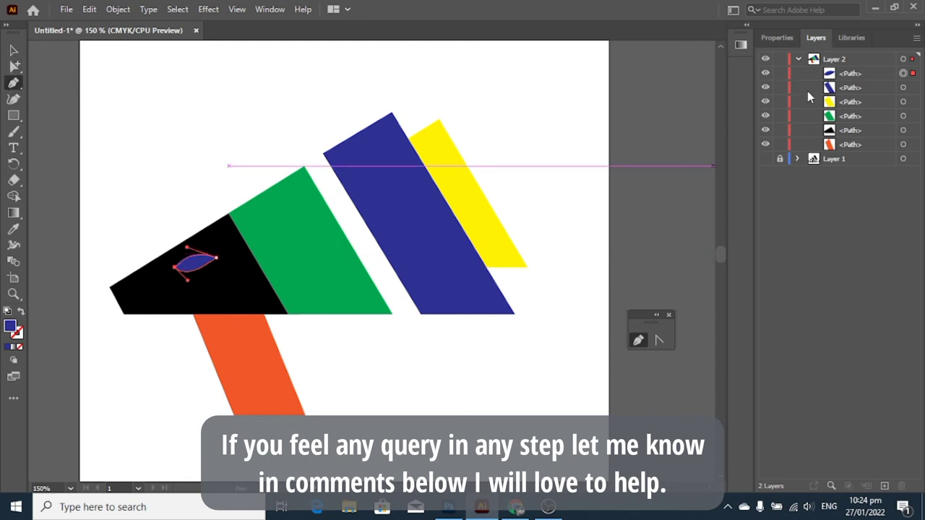
- Move the navy leaf into the green–navy gap and send it behind the green stripe
click(859, 75)
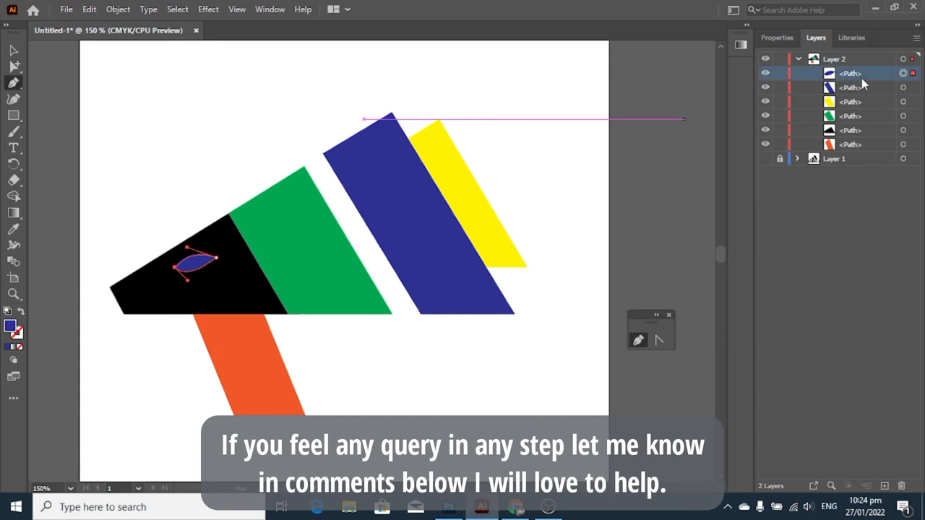
key(v)
drag(195, 262, 495, 156)
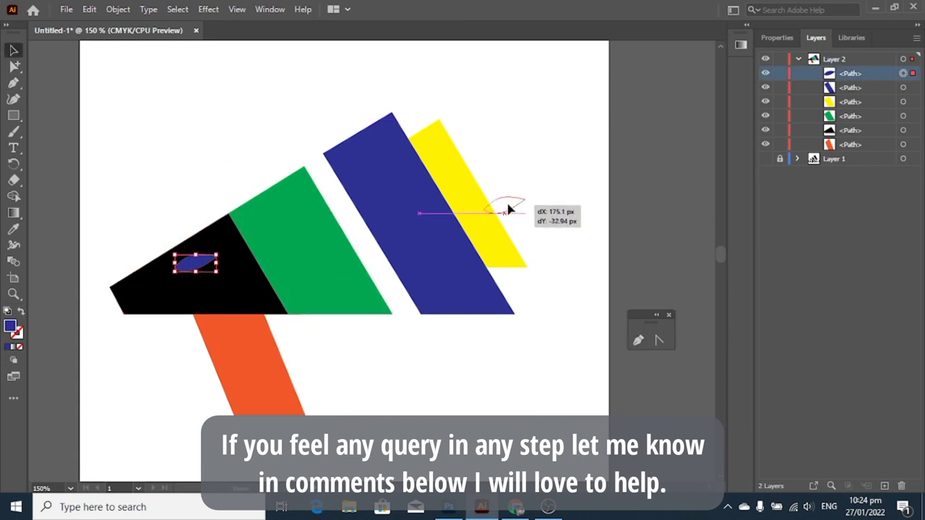
scroll(590, 393, up, 1)
mouse_move(504, 218)
mouse_down()
mouse_move(204, 320)
mouse_move(249, 318)
mouse_move(336, 233)
mouse_up()
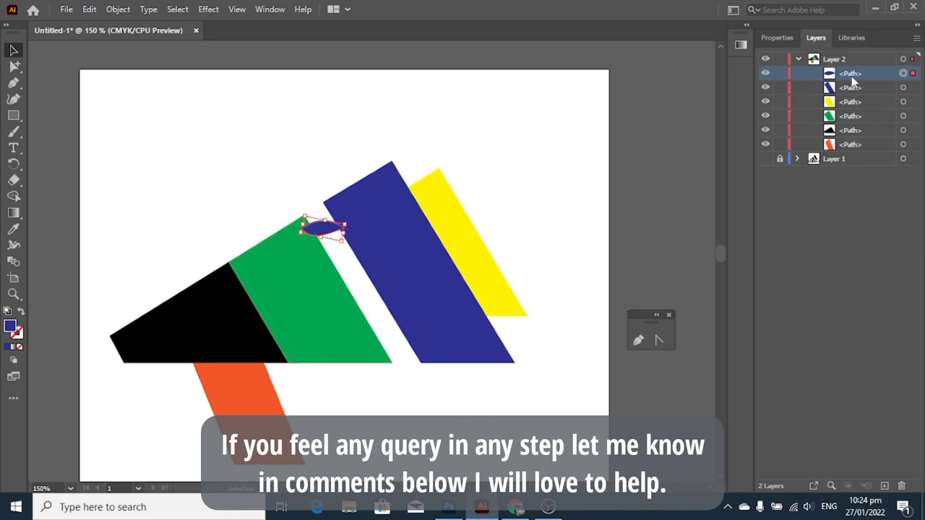
drag(852, 82, 857, 158)
- Add a second leaf copy just below, send it behind the stripes, and tilt it into place
click(591, 195)
click(329, 233)
drag(329, 233, 336, 246)
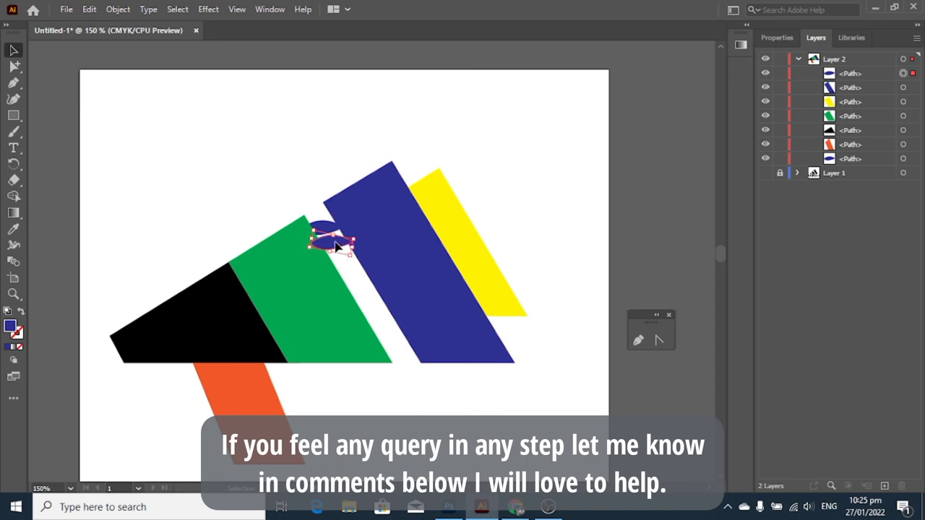
drag(858, 81, 872, 159)
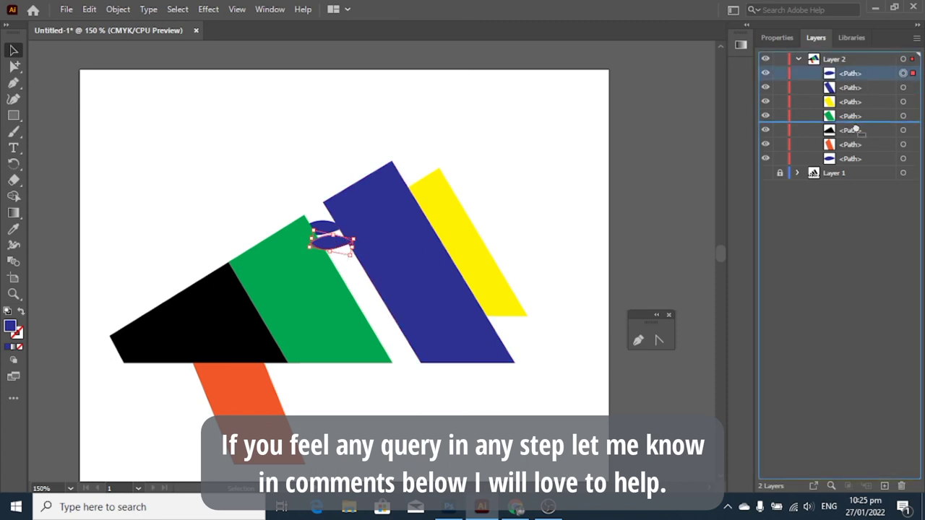
click(647, 174)
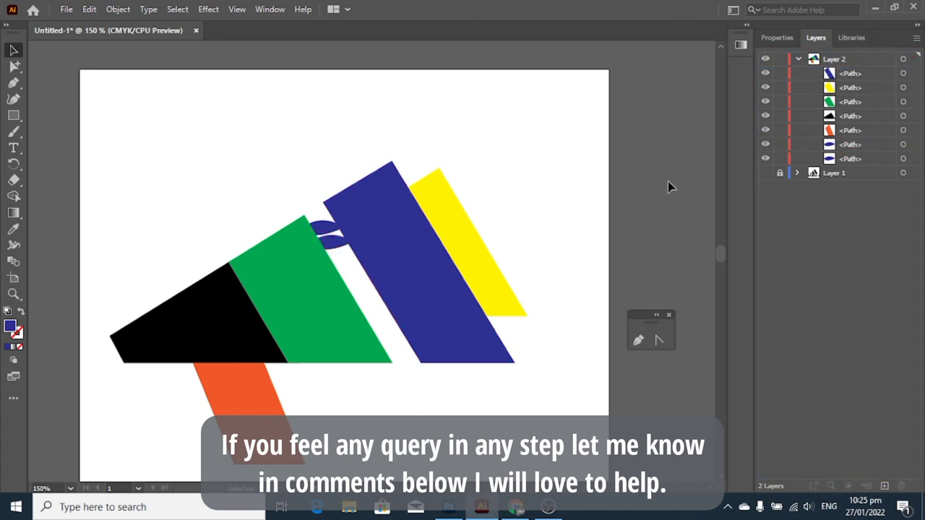
drag(337, 248, 333, 247)
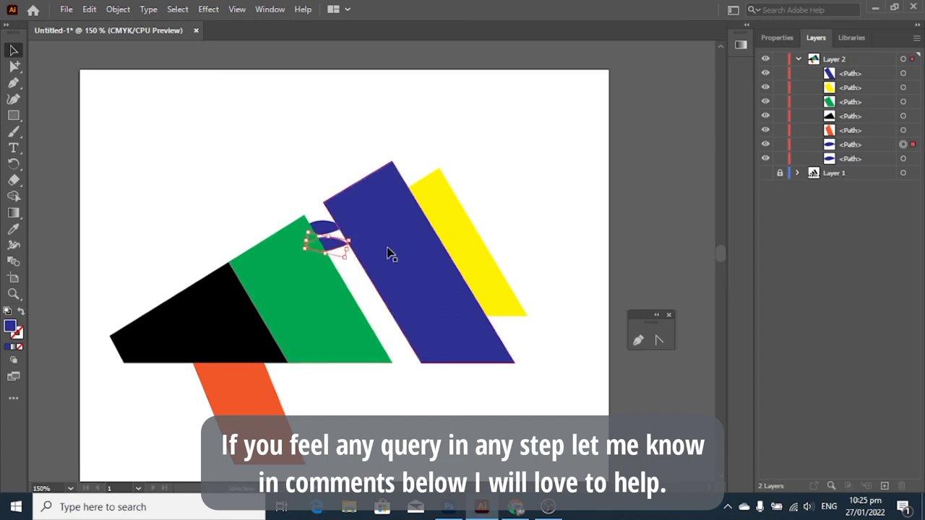
drag(356, 253, 356, 252)
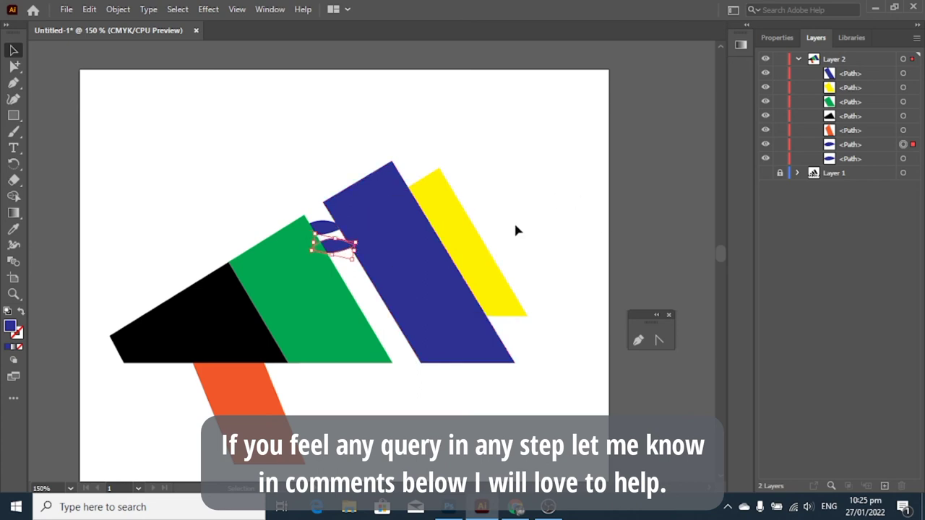
click(663, 193)
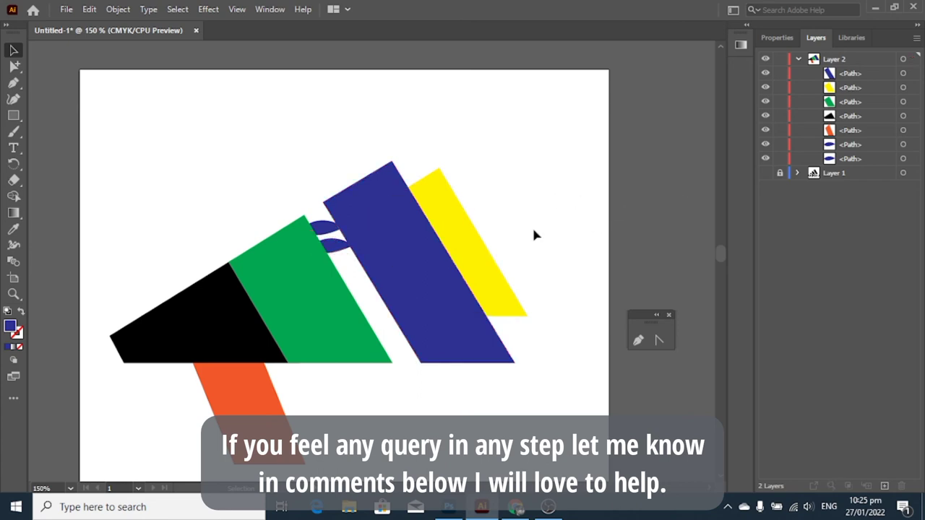
click(334, 244)
click(613, 190)
- Duplicate the two leaves, nudge the copies down the gap, and send them behind the stripes
click(903, 158)
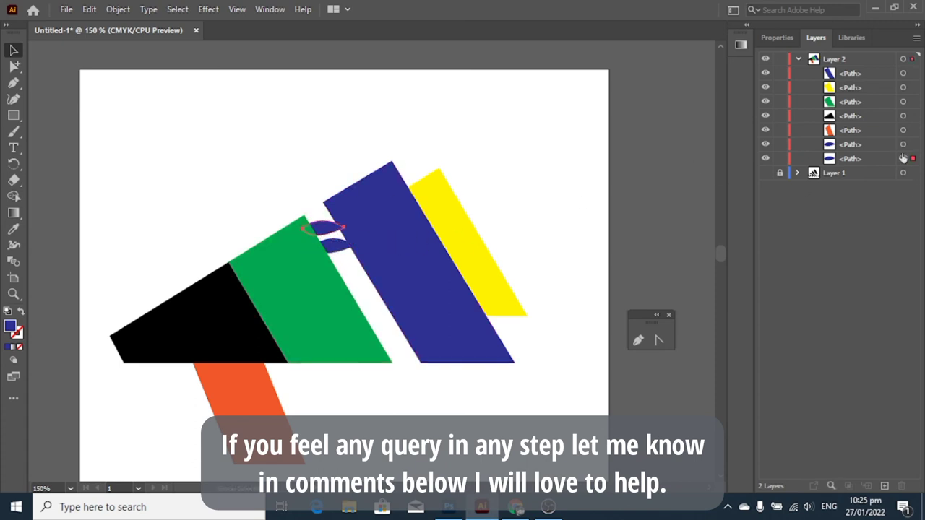
key(ctrl+c)
key(ctrl+v)
key(Down)
key(Down)
key(Left)
key(Left)
key(Left)
key(Left)
key(Left)
key(Left)
key(Left)
key(Left)
key(Left)
key(Down)
key(Down)
key(Up)
key(Up)
key(Up)
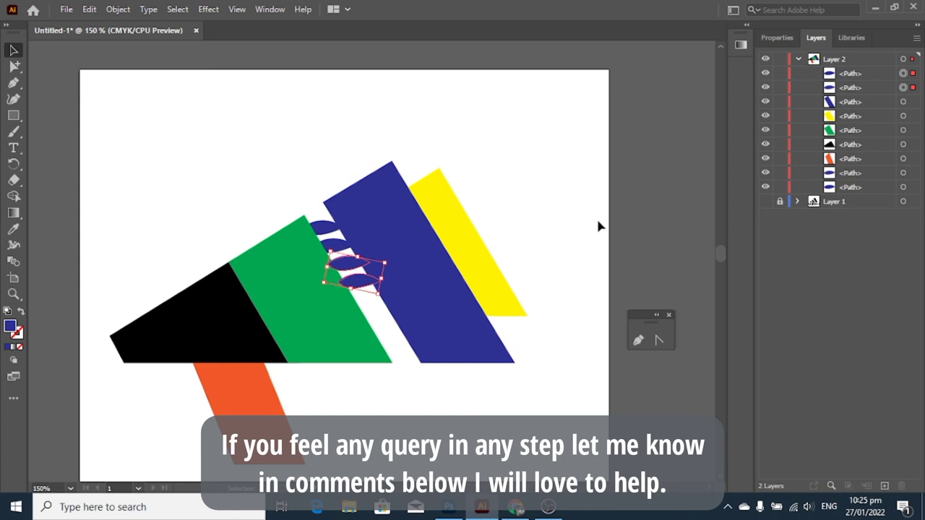
click(856, 73)
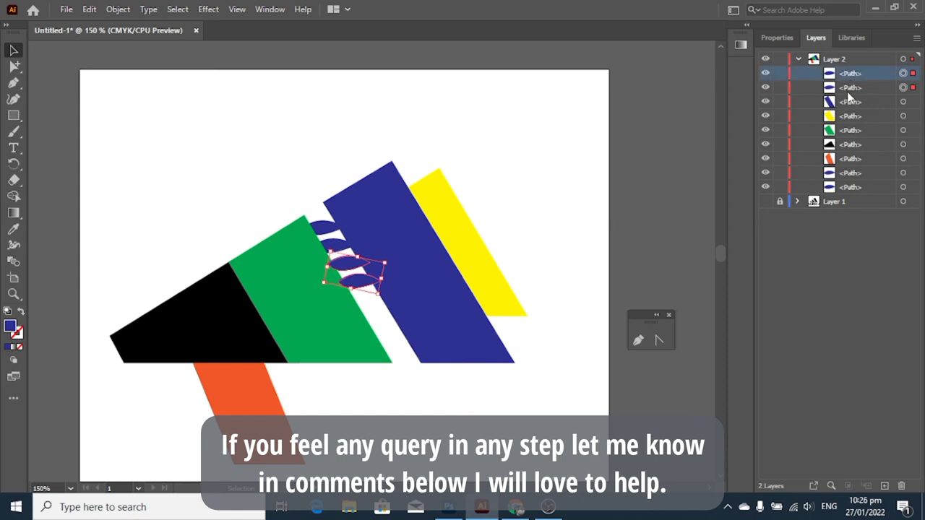
shift+click(849, 86)
drag(849, 85, 853, 169)
click(654, 226)
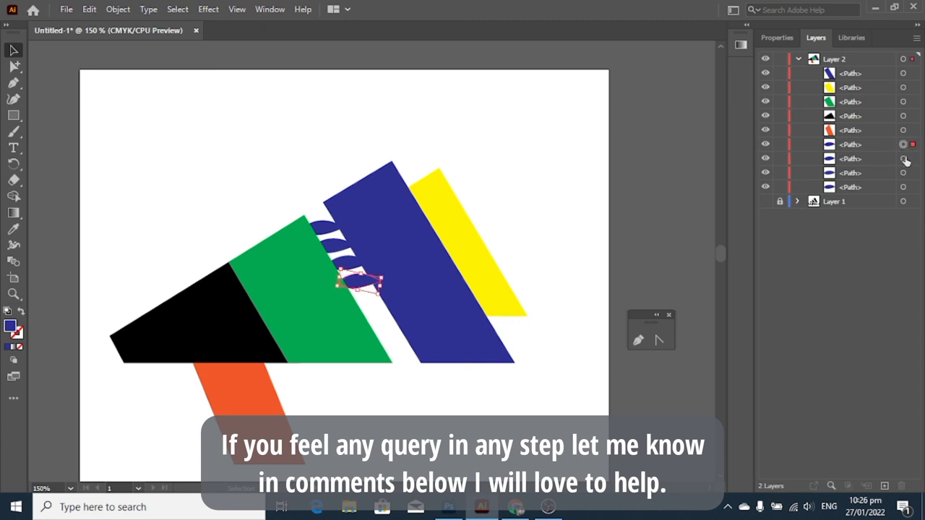
- Copy all four leaves and nudge the copies further down the green–navy gap
drag(902, 148, 913, 189)
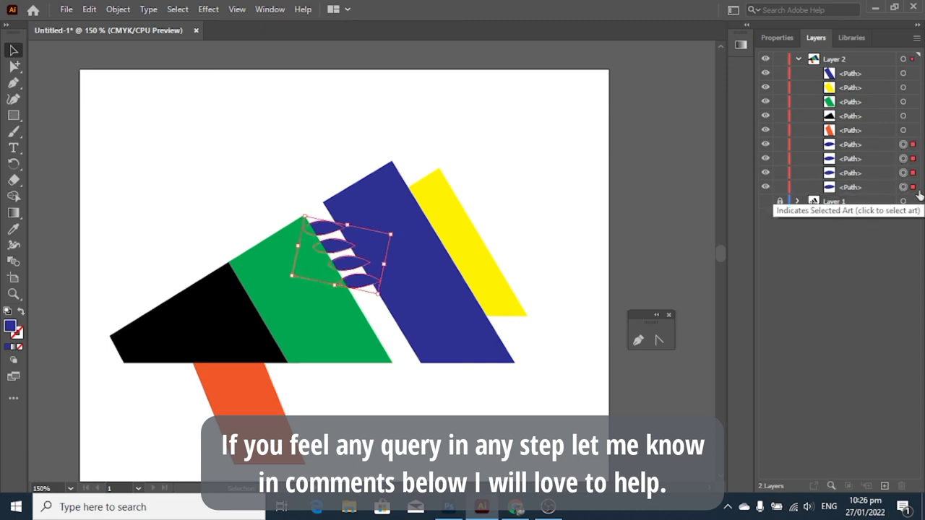
key(ctrl+c)
key(ctrl+v)
drag(381, 265, 383, 323)
key(Right)
key(Up)
key(Right)
key(Right)
key(Down)
key(Right)
key(Down)
key(Right)
key(Left)
key(Down)
key(Left)
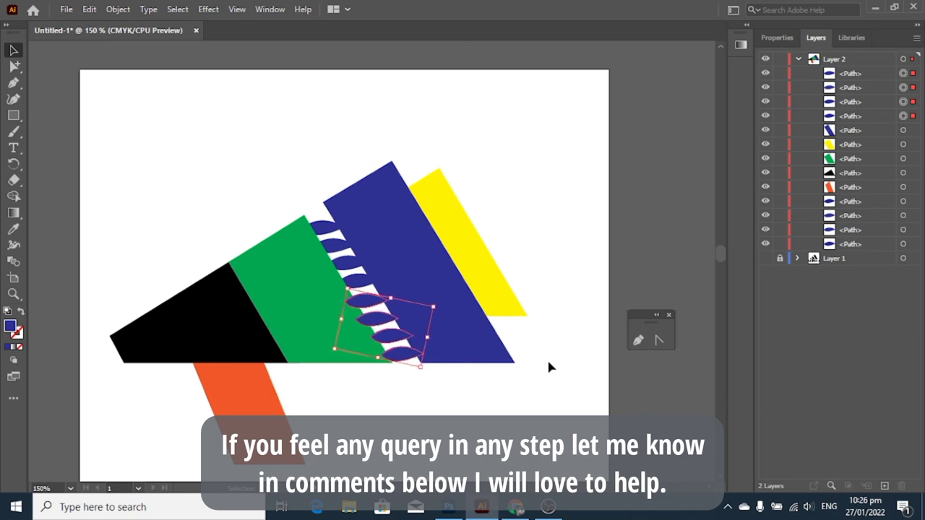
- Send the four new leaf copies to the bottom of Layer 2 behind the stripes
click(652, 213)
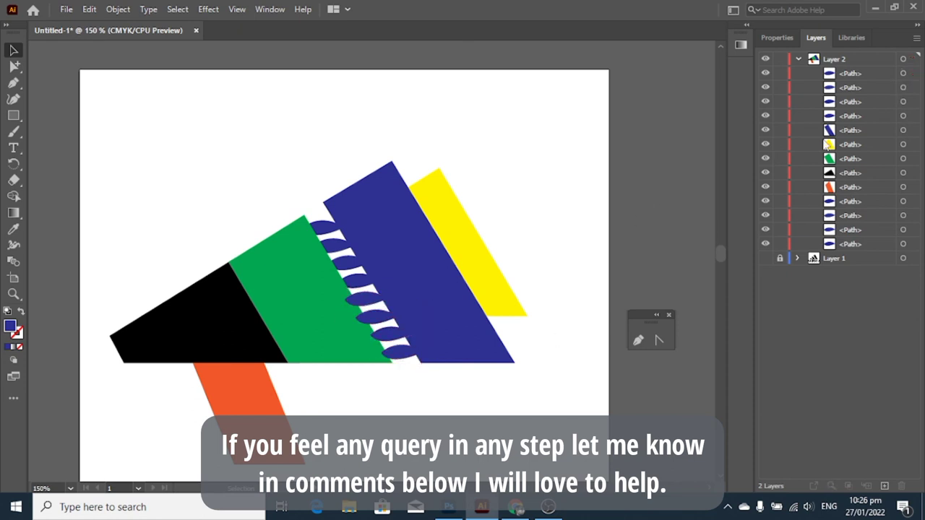
drag(851, 76, 856, 122)
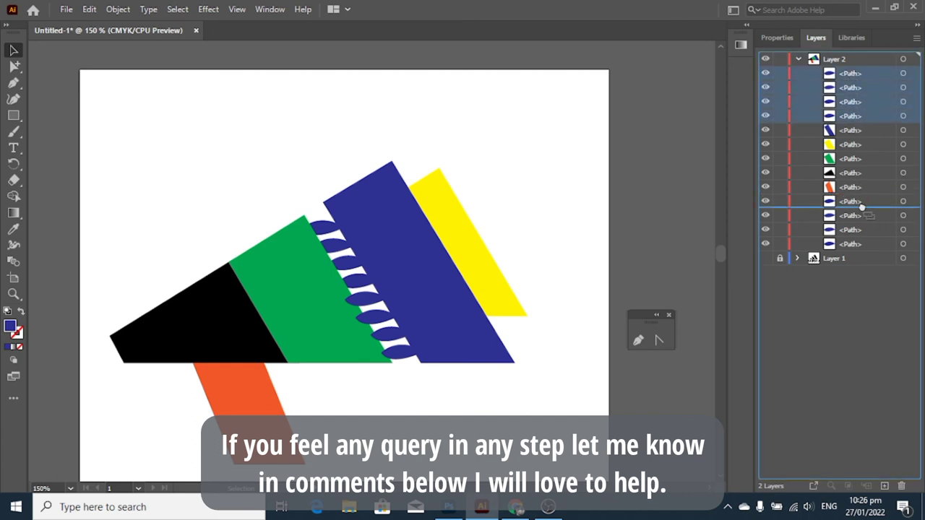
drag(853, 87, 852, 248)
click(777, 37)
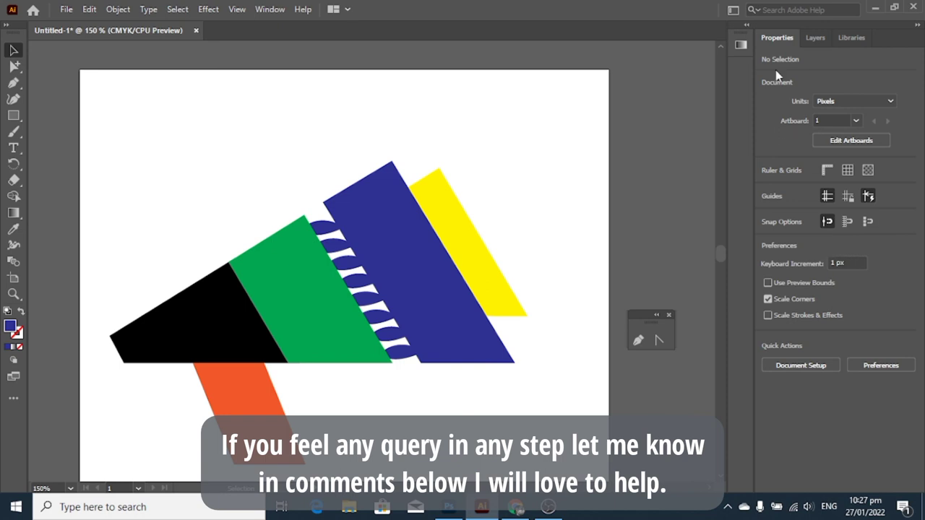
- Fill the large navy stripe red, the yellow stripe dark brown and the back triangle bright green
click(383, 297)
click(768, 188)
drag(658, 234, 380, 247)
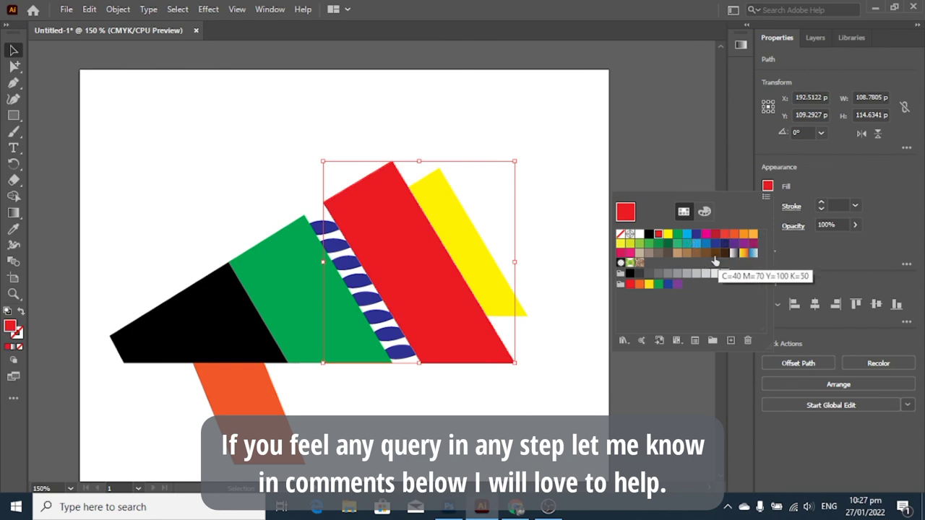
drag(716, 252, 478, 267)
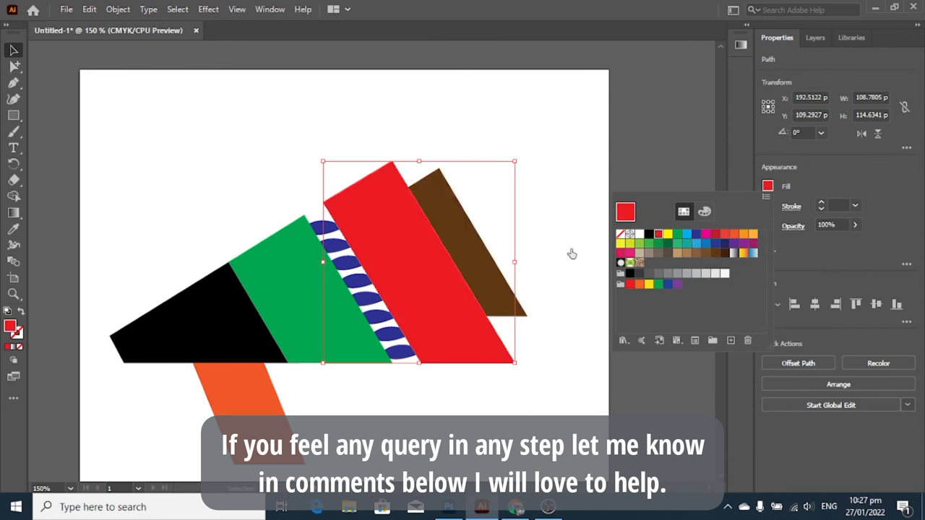
drag(659, 247, 474, 258)
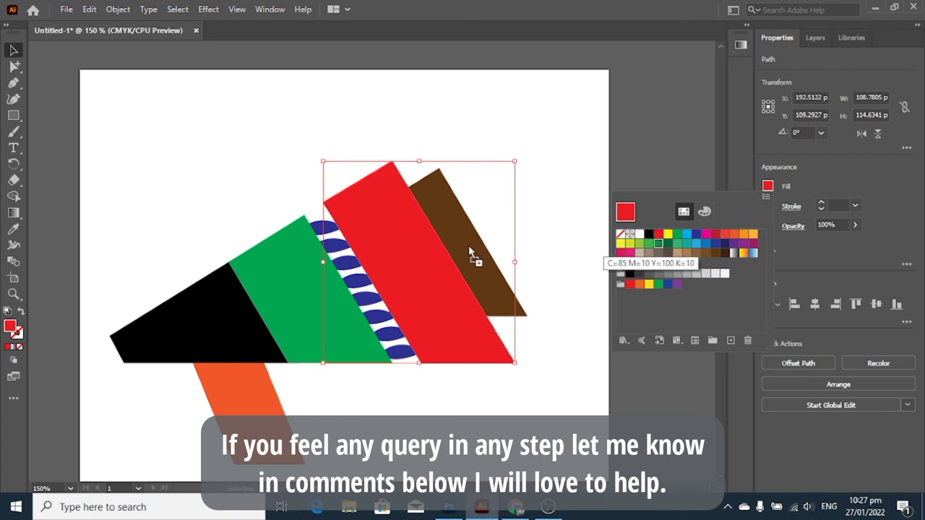
drag(415, 266, 466, 266)
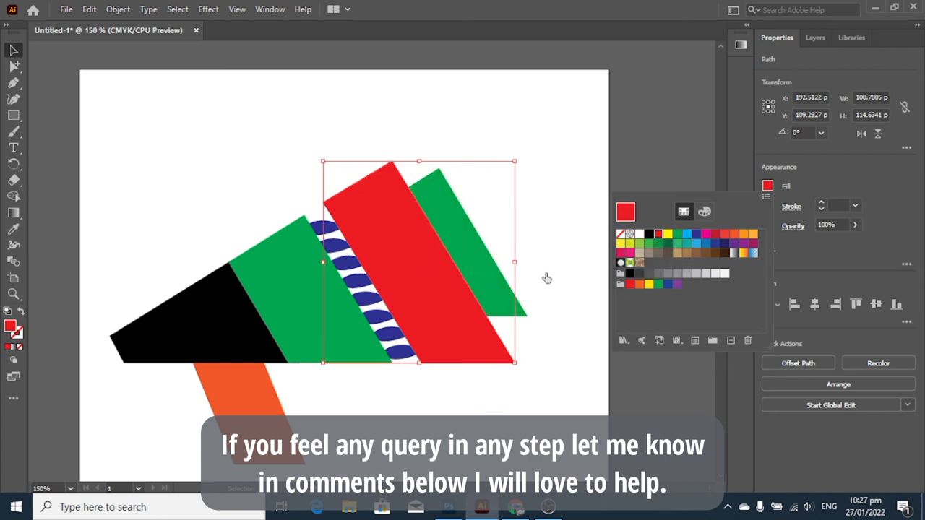
- Make the middle band yellow, the left end crimson, and the handle black
drag(645, 280, 296, 273)
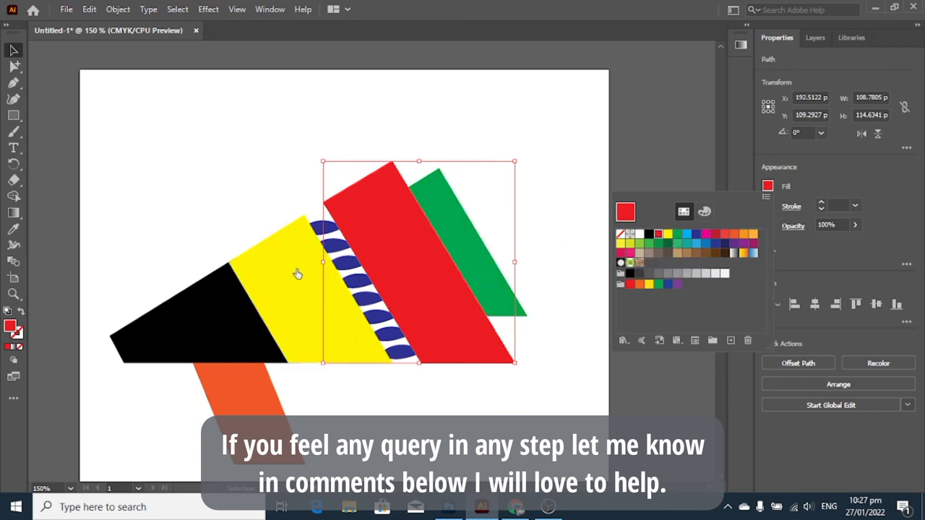
drag(363, 299, 202, 308)
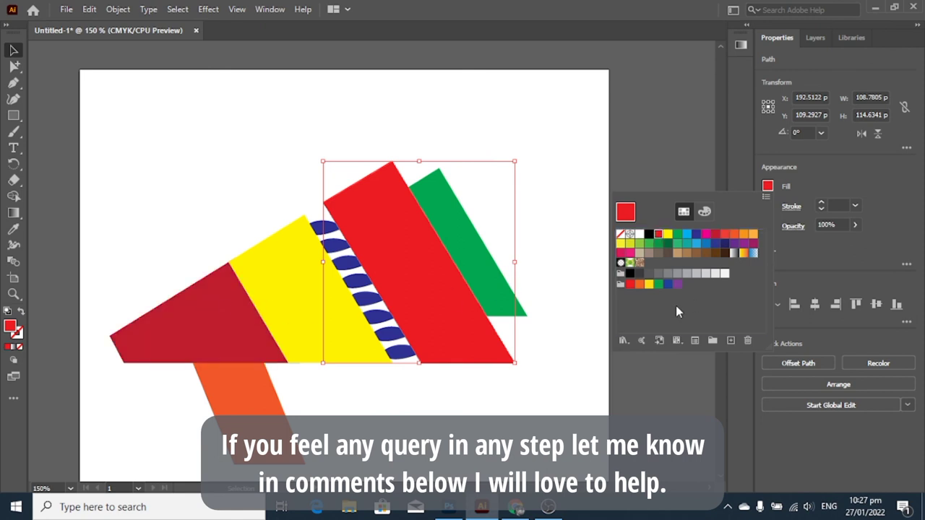
key(Escape)
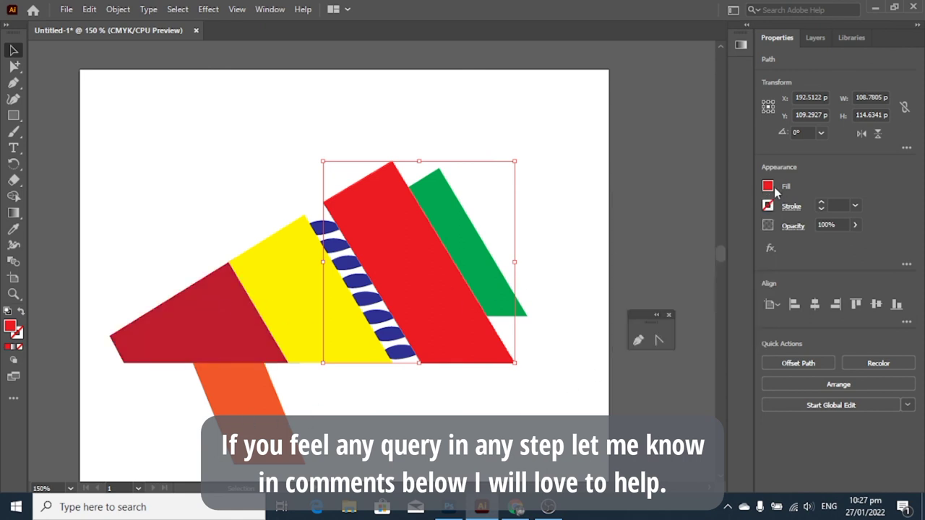
click(767, 186)
drag(640, 274, 278, 409)
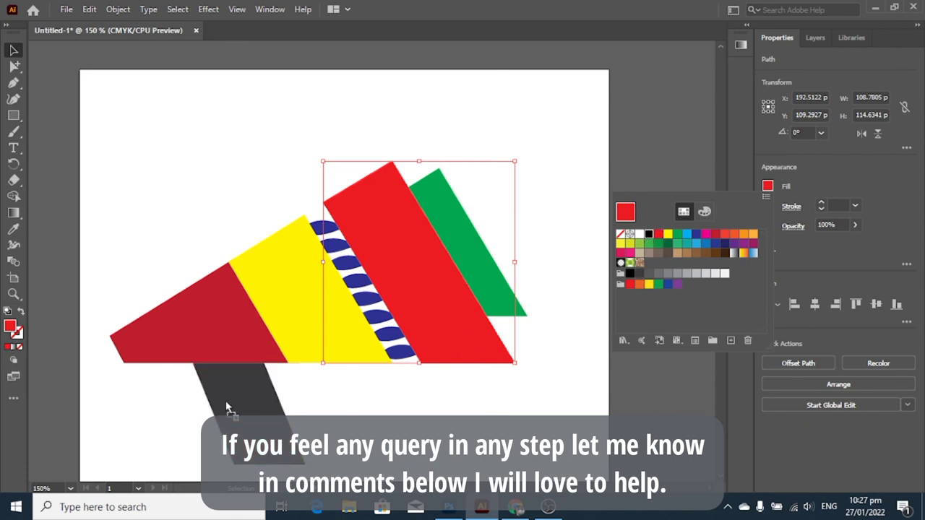
drag(648, 238, 234, 408)
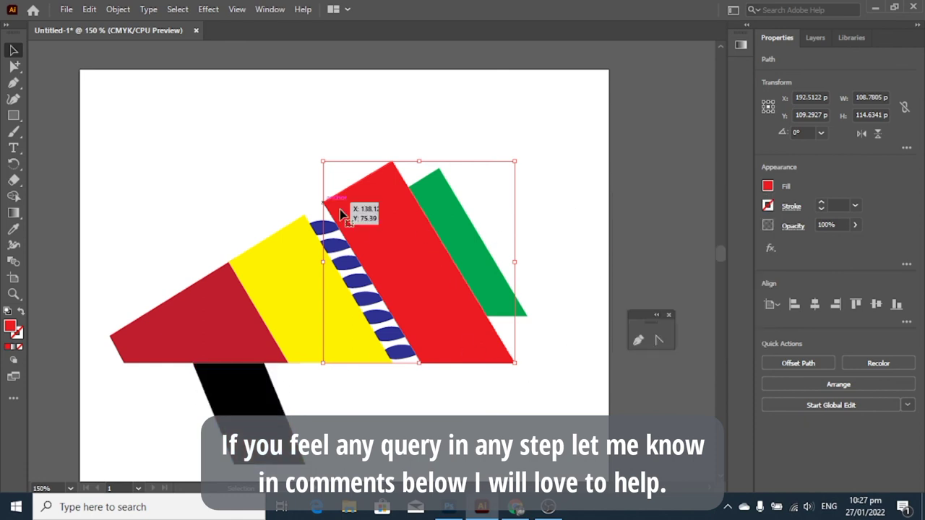
- Recolour the upper leaves orange, dark red, lighter blue and pink with fill swatches
click(332, 230)
click(767, 186)
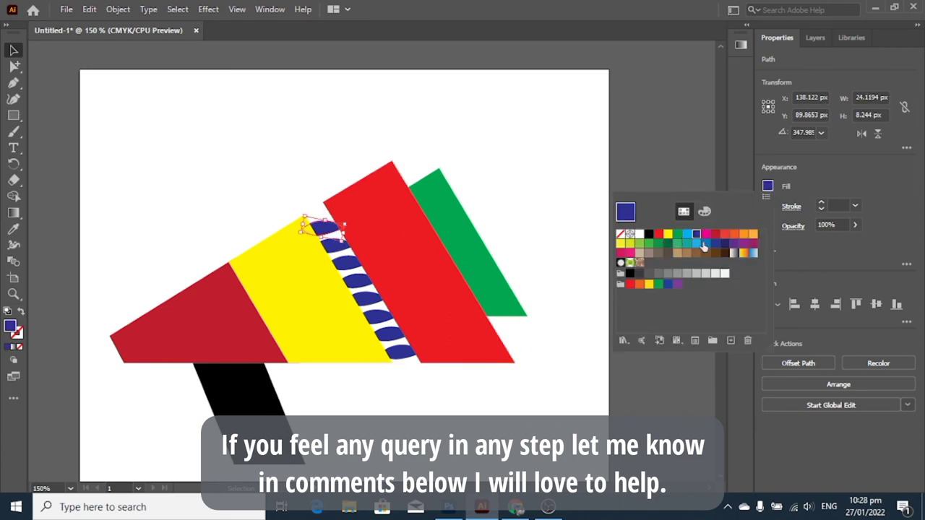
drag(753, 233, 361, 285)
drag(718, 238, 347, 267)
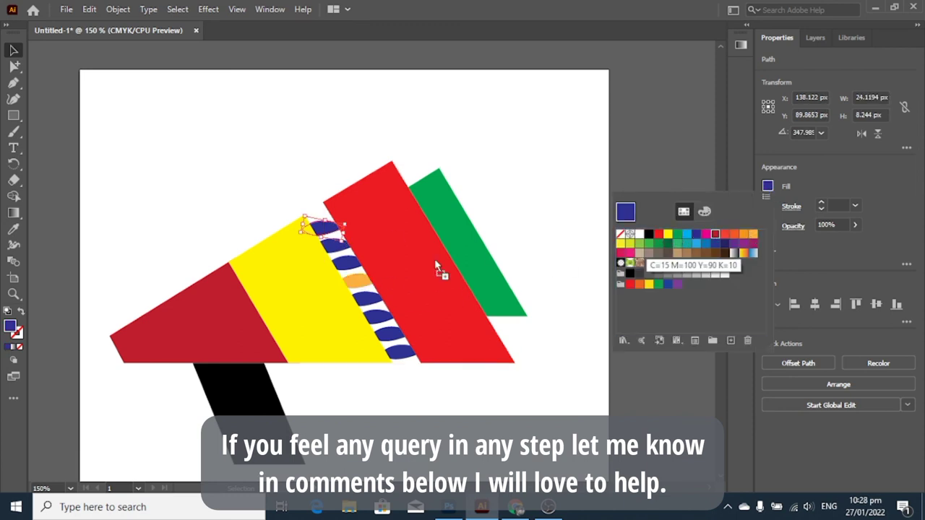
drag(704, 251, 334, 246)
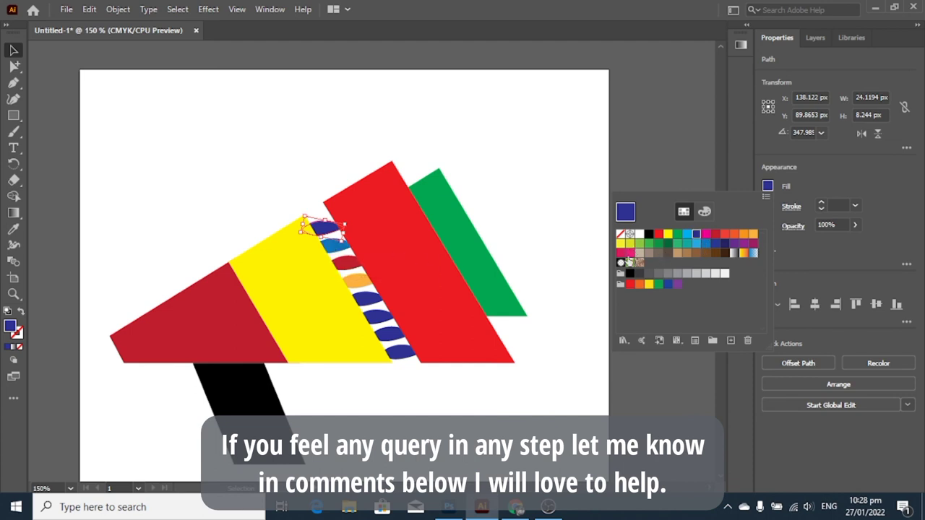
drag(621, 253, 322, 228)
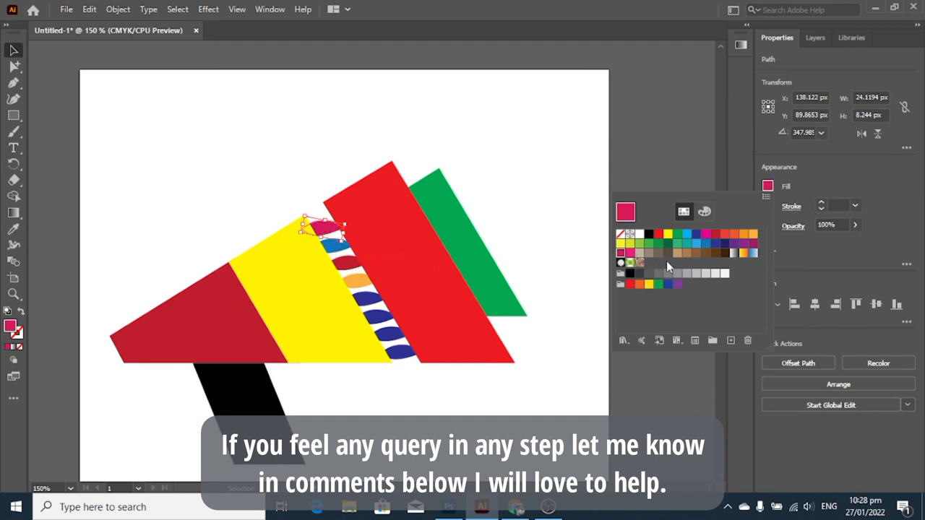
- Make two lower leaves green and one black, give two leaves gradients, and fill the back strip with light-blue gradient
drag(670, 248, 369, 298)
drag(669, 249, 402, 352)
drag(656, 238, 394, 334)
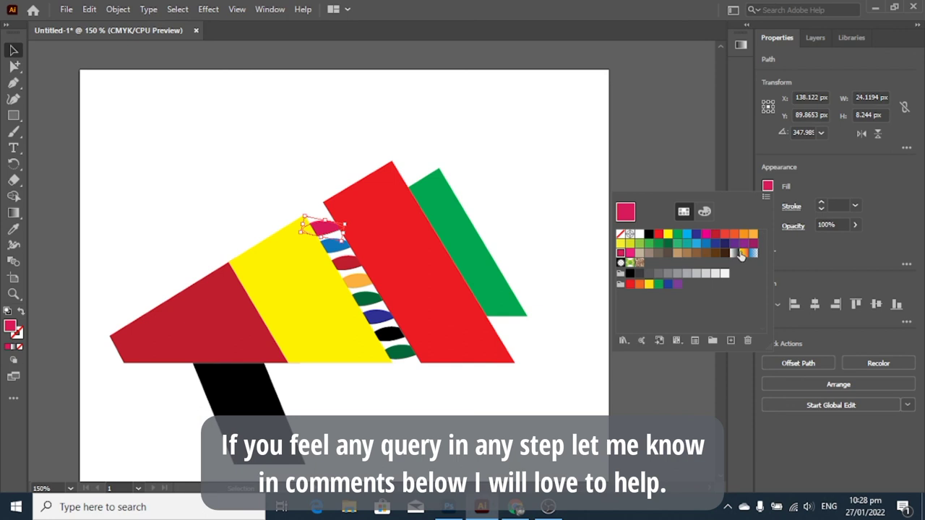
drag(741, 255, 396, 321)
drag(753, 253, 367, 302)
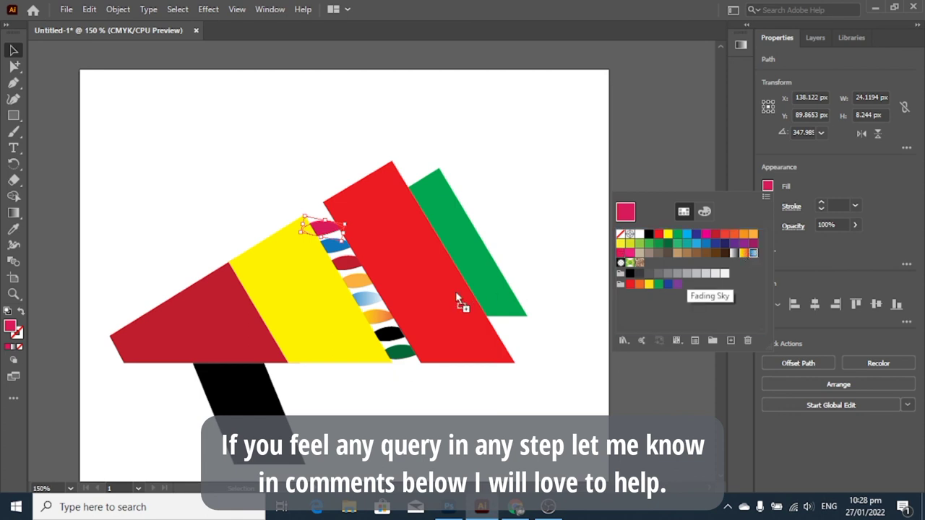
drag(752, 254, 495, 293)
- Give the back strip an orange gradient and, after trying several gradients, make the left end dark navy
click(721, 295)
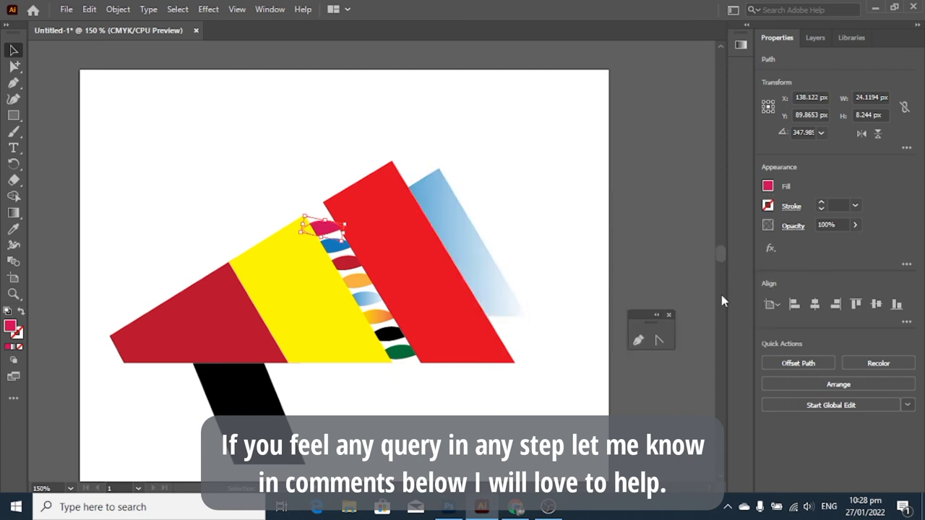
click(768, 186)
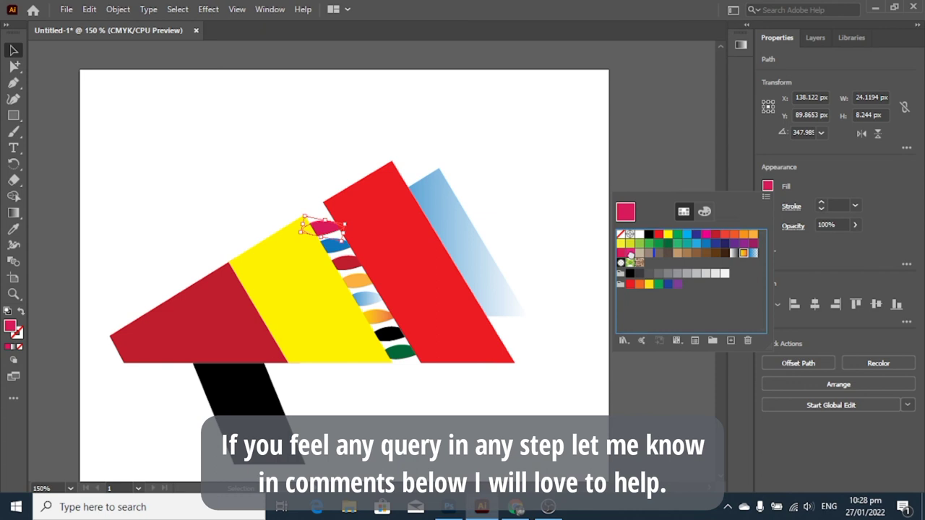
drag(744, 253, 498, 292)
drag(742, 258, 180, 341)
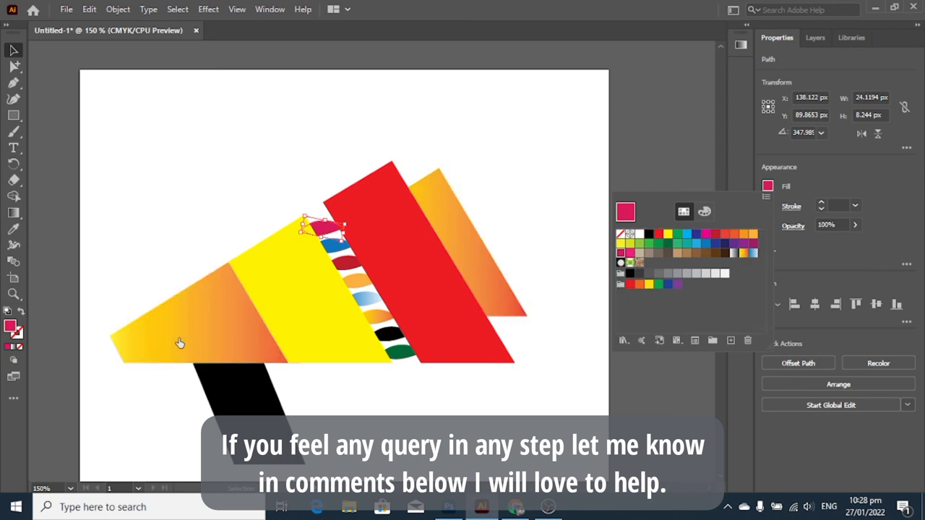
drag(740, 260, 196, 304)
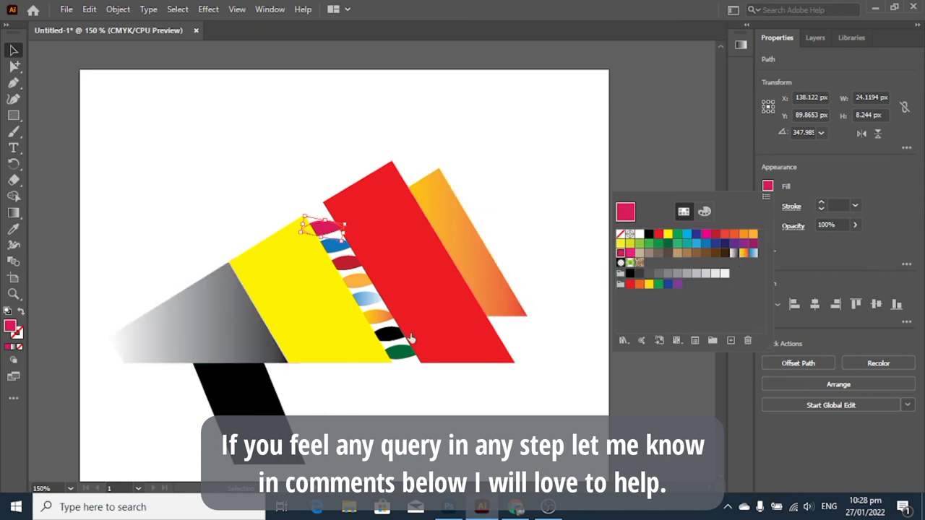
drag(754, 258, 228, 325)
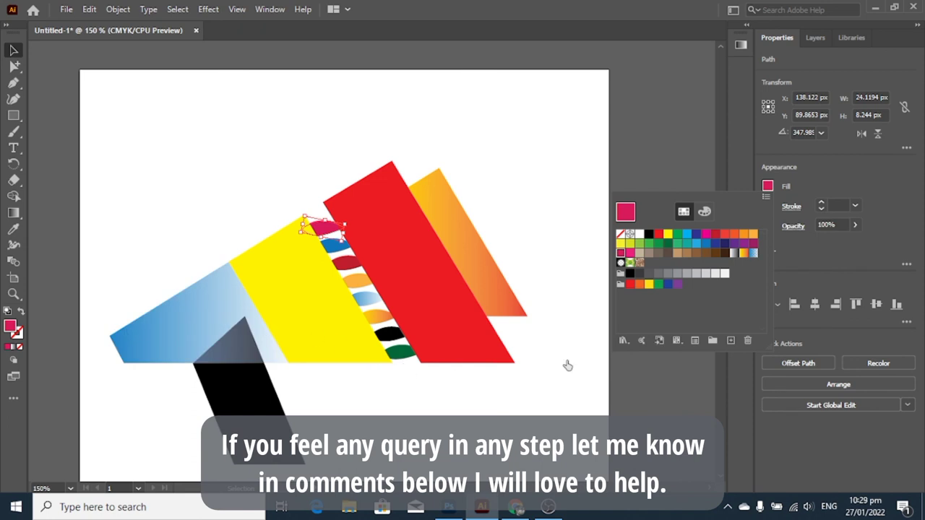
drag(728, 247, 267, 336)
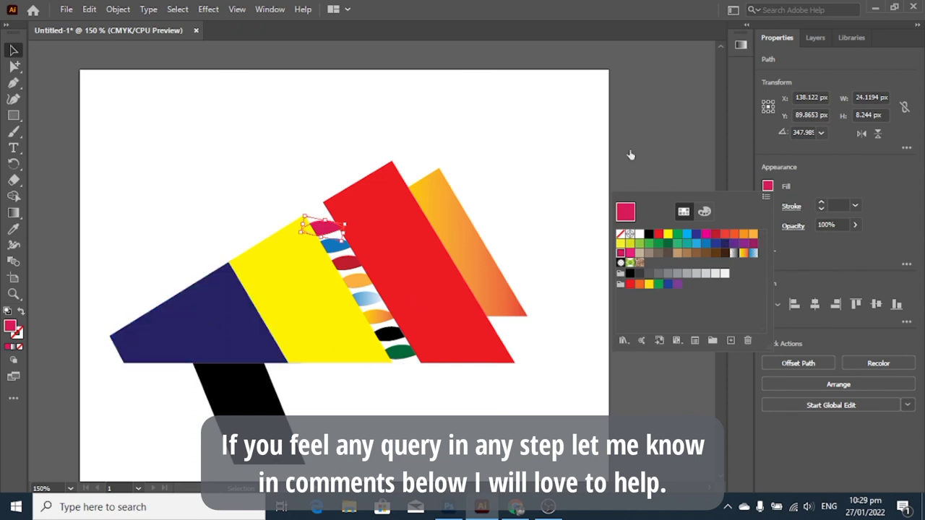
- Turn the light-blue leaf solid red
click(366, 298)
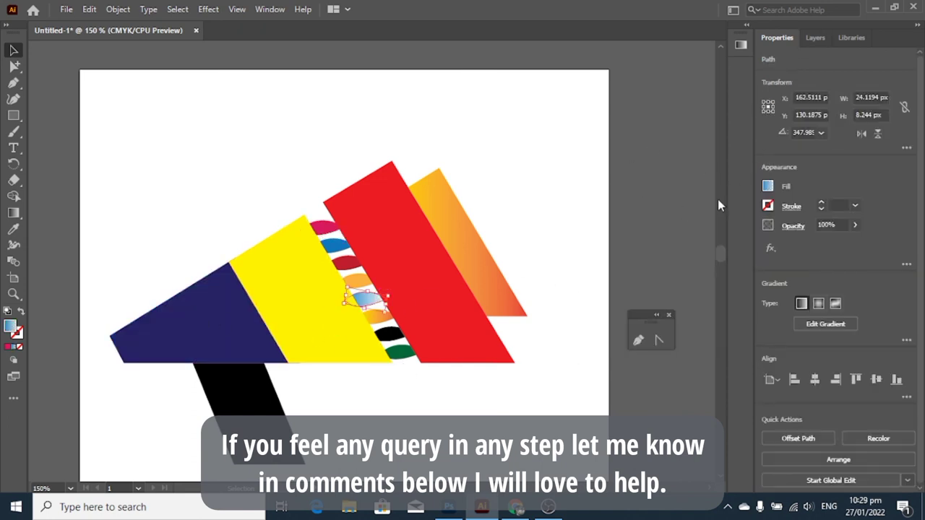
click(767, 186)
drag(726, 238, 372, 304)
click(681, 136)
- Shift the orange gradient strip slightly left behind the red band
click(660, 157)
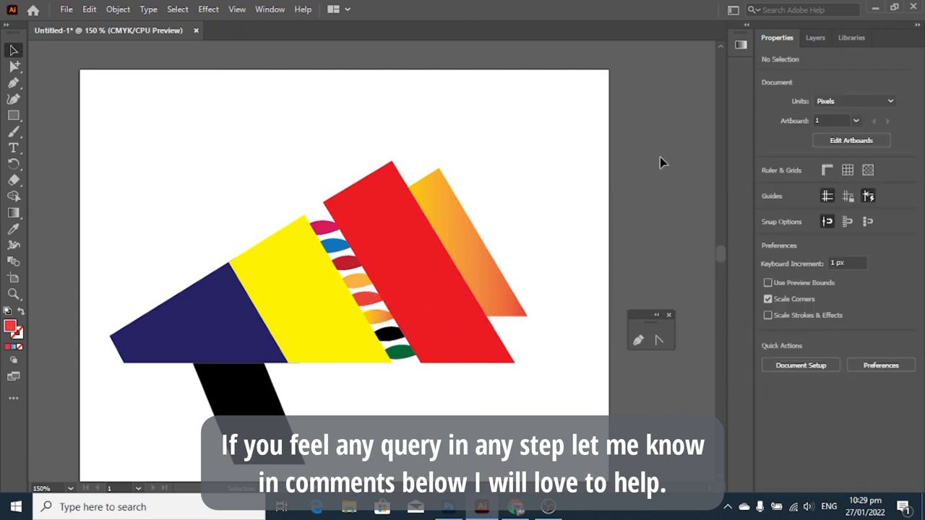
scroll(637, 247, down, 1)
scroll(637, 247, down, 2)
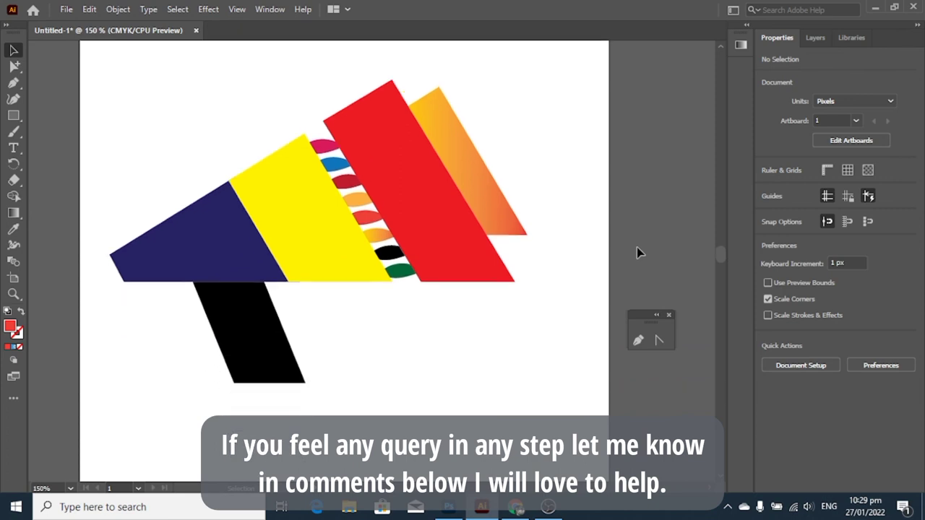
scroll(637, 250, down, 1)
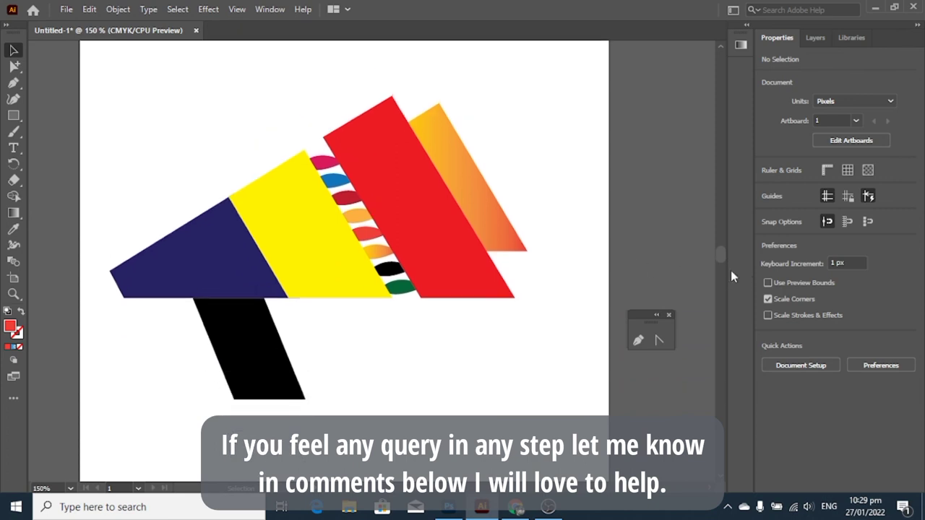
scroll(640, 292, up, 2)
drag(491, 232, 475, 229)
click(614, 230)
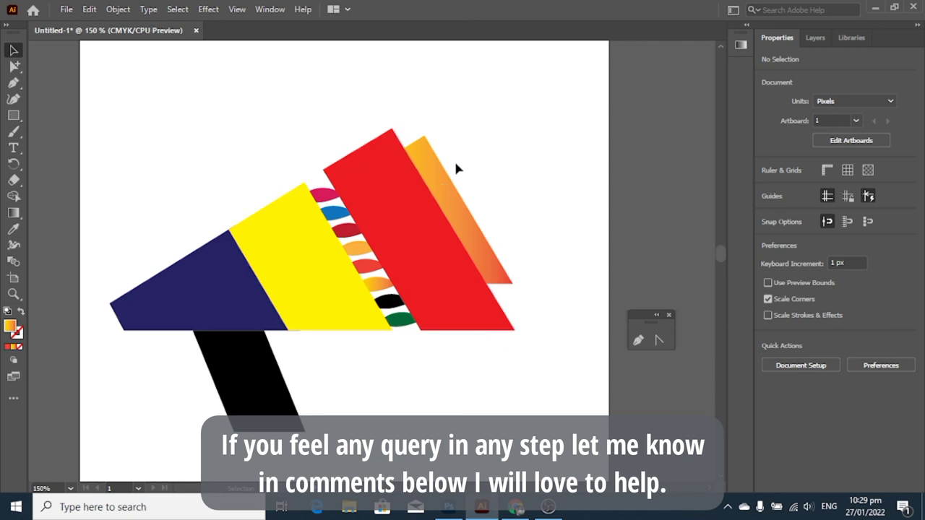
- Nudge the magenta leaf, then try a copy of the dark red leaf on the navy end and undo it
click(332, 203)
drag(332, 205, 337, 209)
click(531, 242)
scroll(462, 337, down, 2)
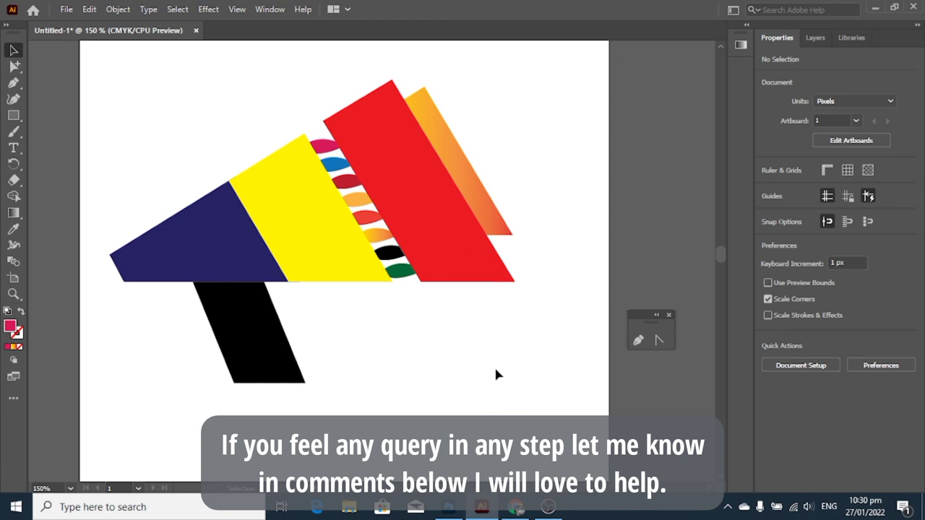
click(348, 184)
drag(345, 182, 210, 249)
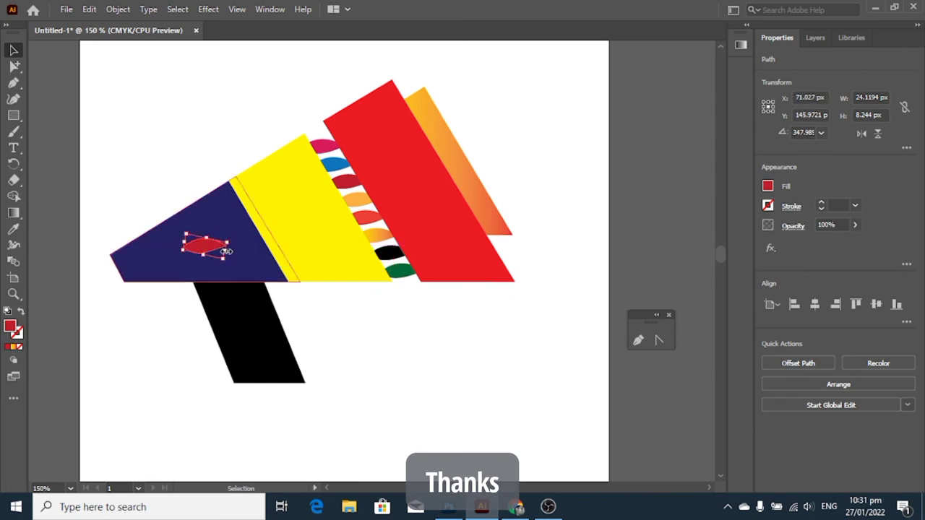
key(ctrl+z)
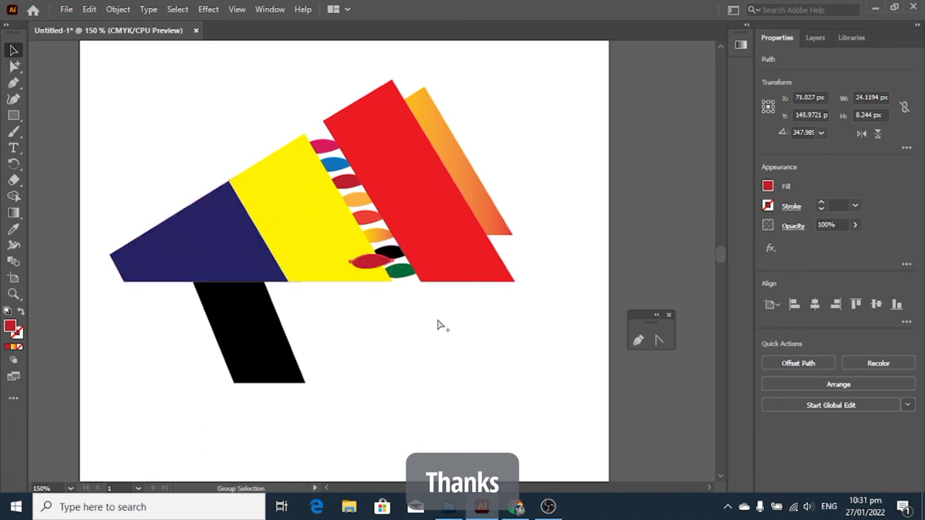